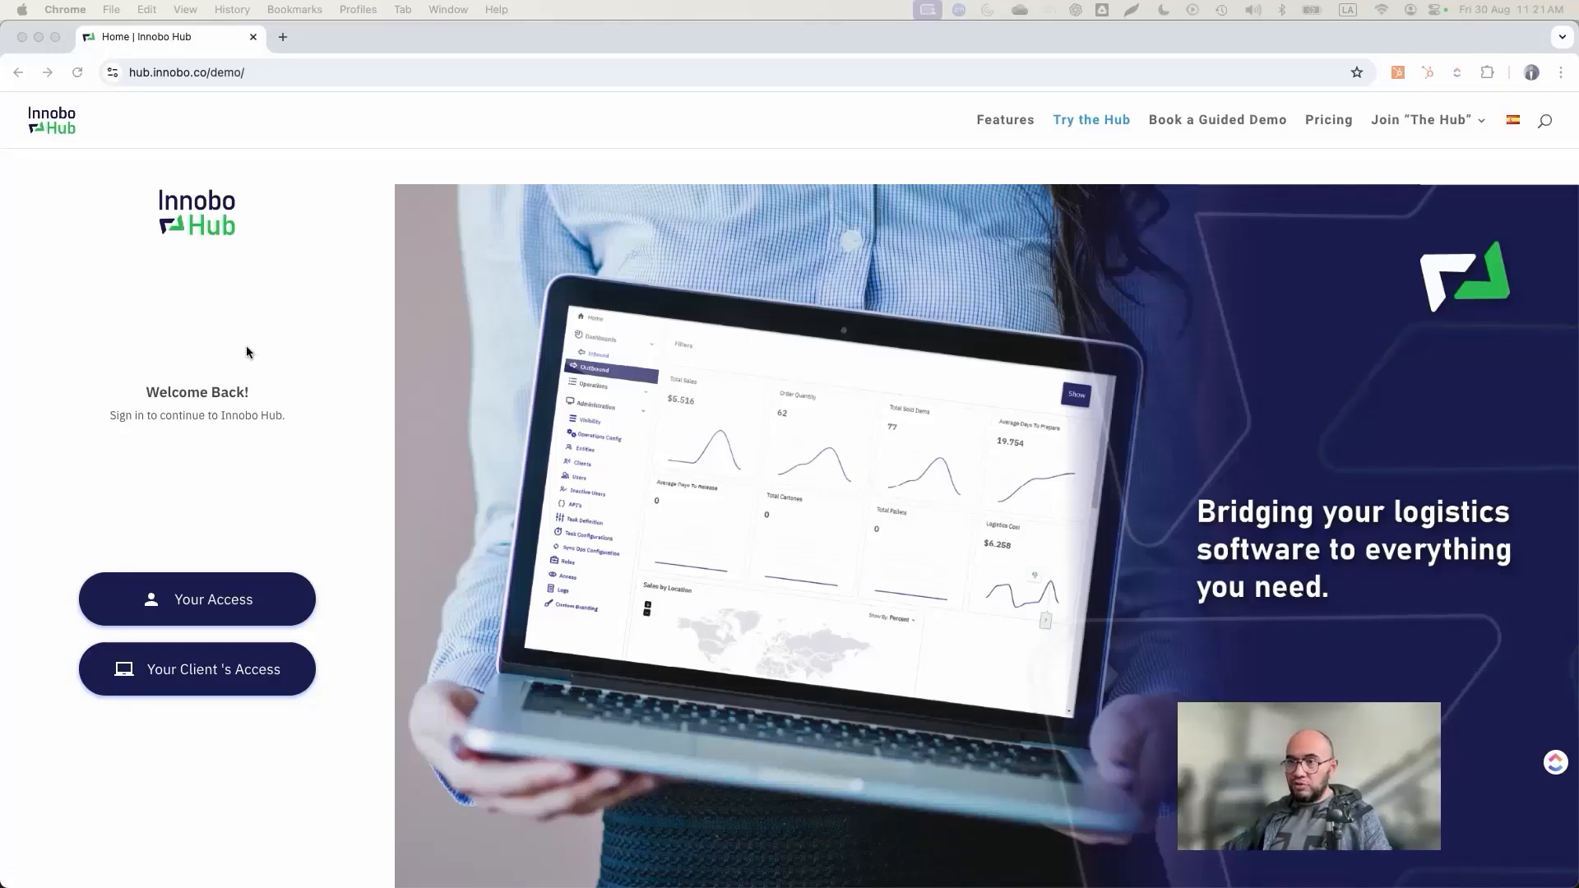
Step: Enter the client access demo, go to Cargo Releases in the Operations Hub and start creating a new cargo release
left_click(324, 448)
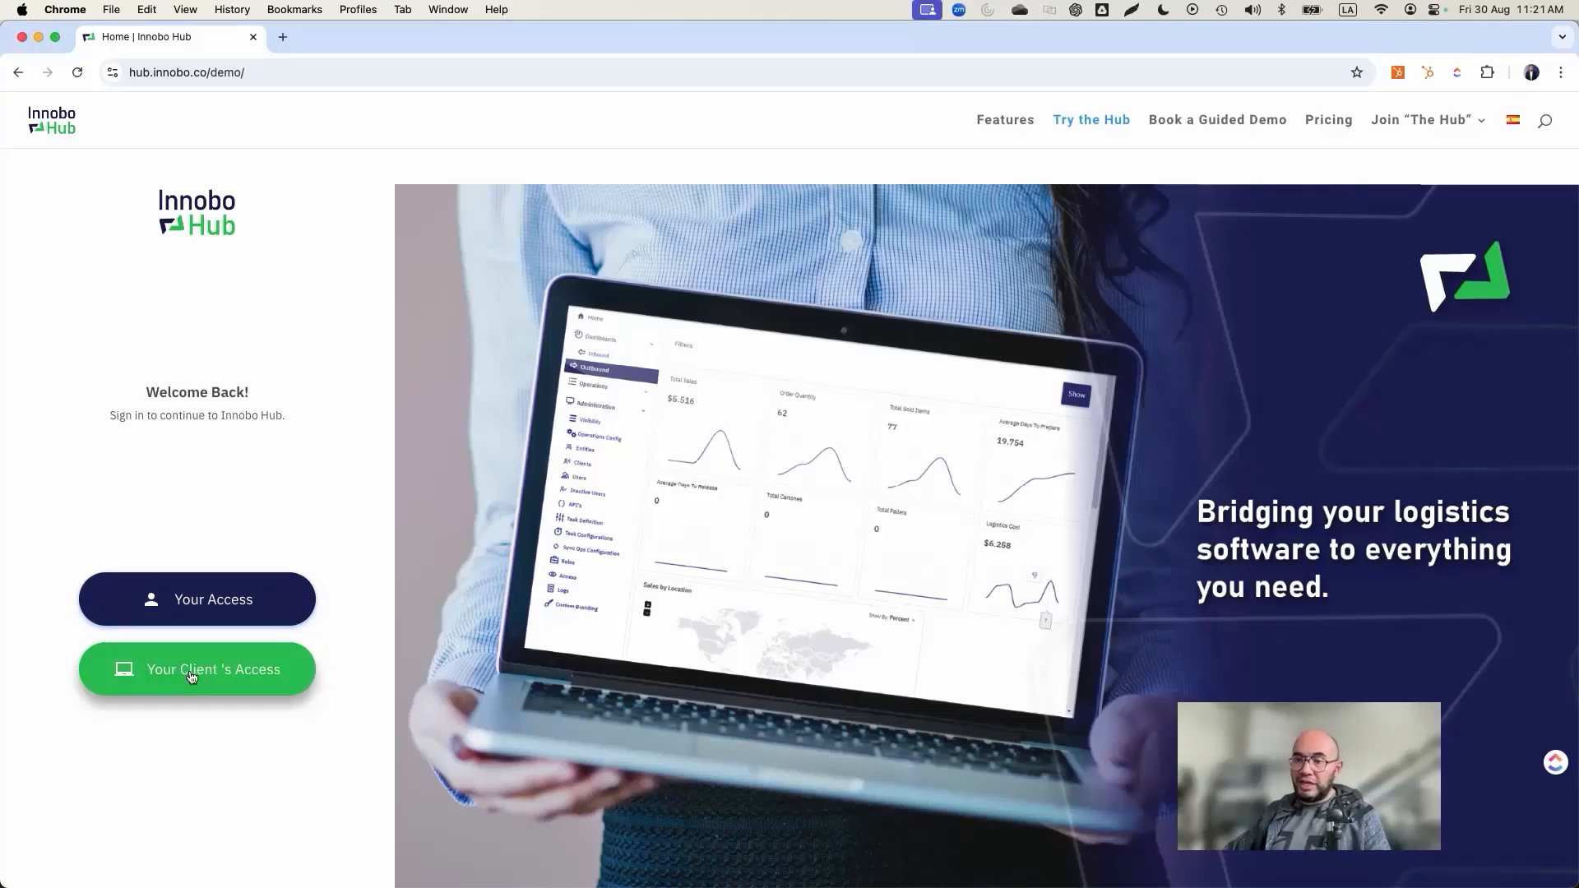
left_click(191, 676)
left_click(74, 296)
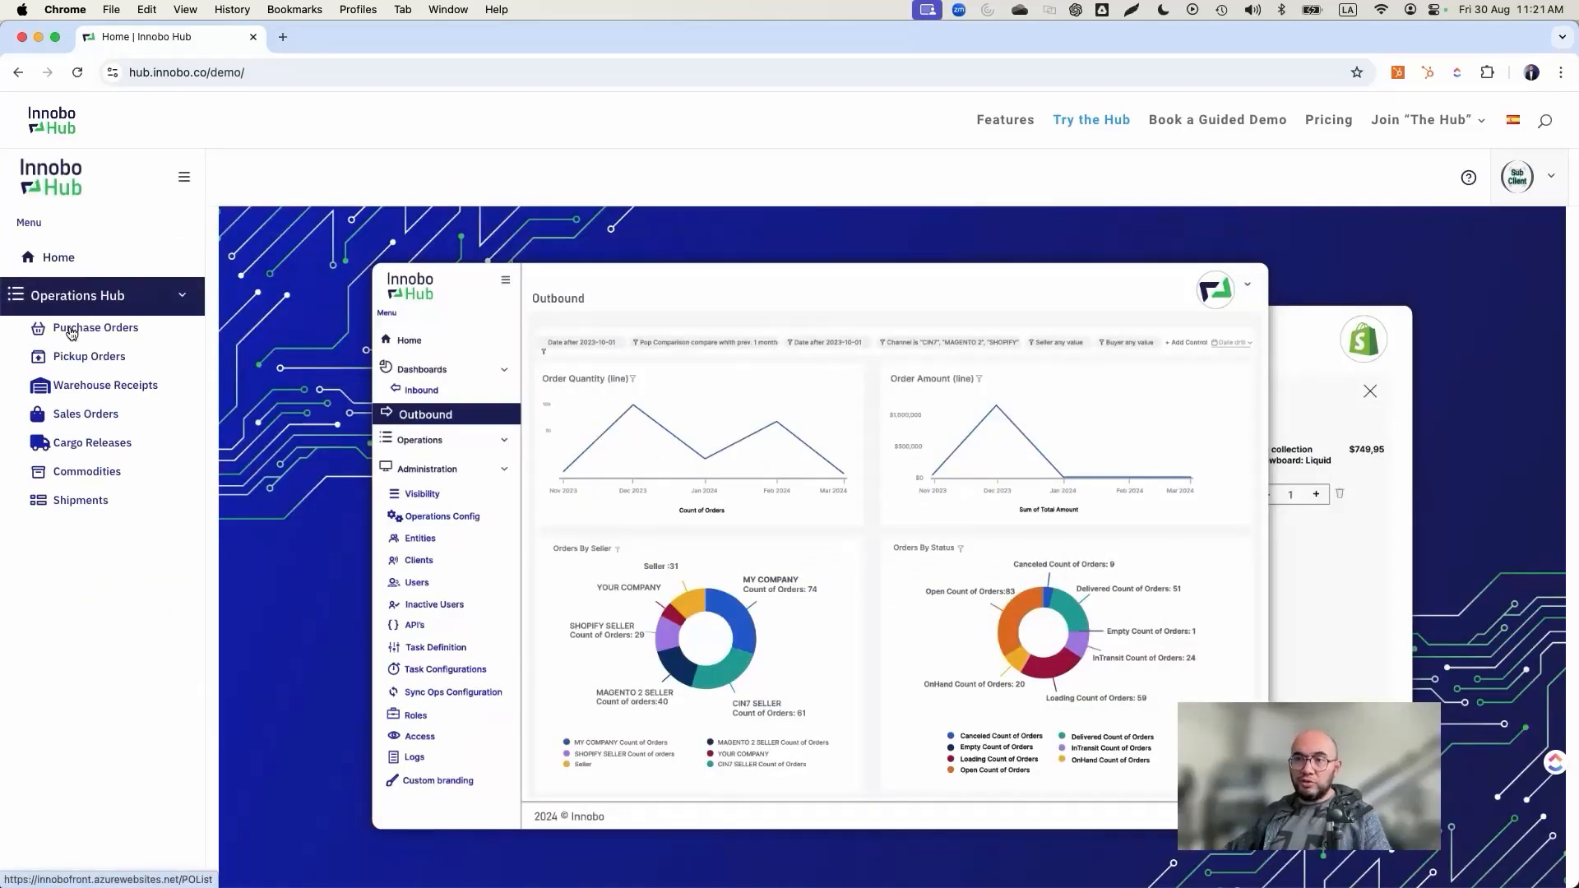
left_click(94, 439)
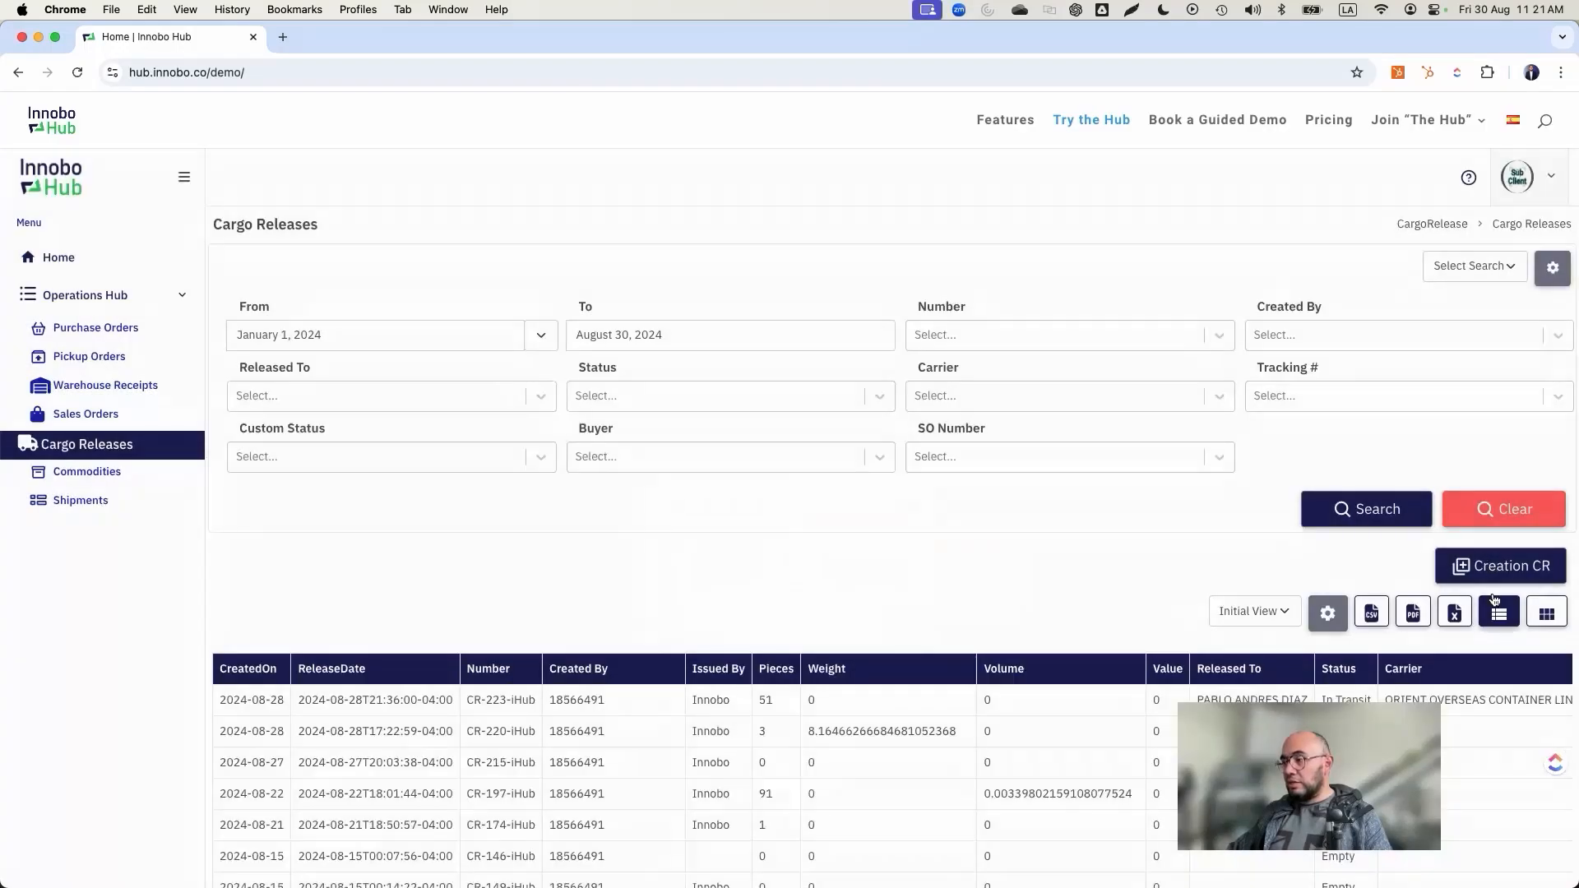
left_click(1486, 564)
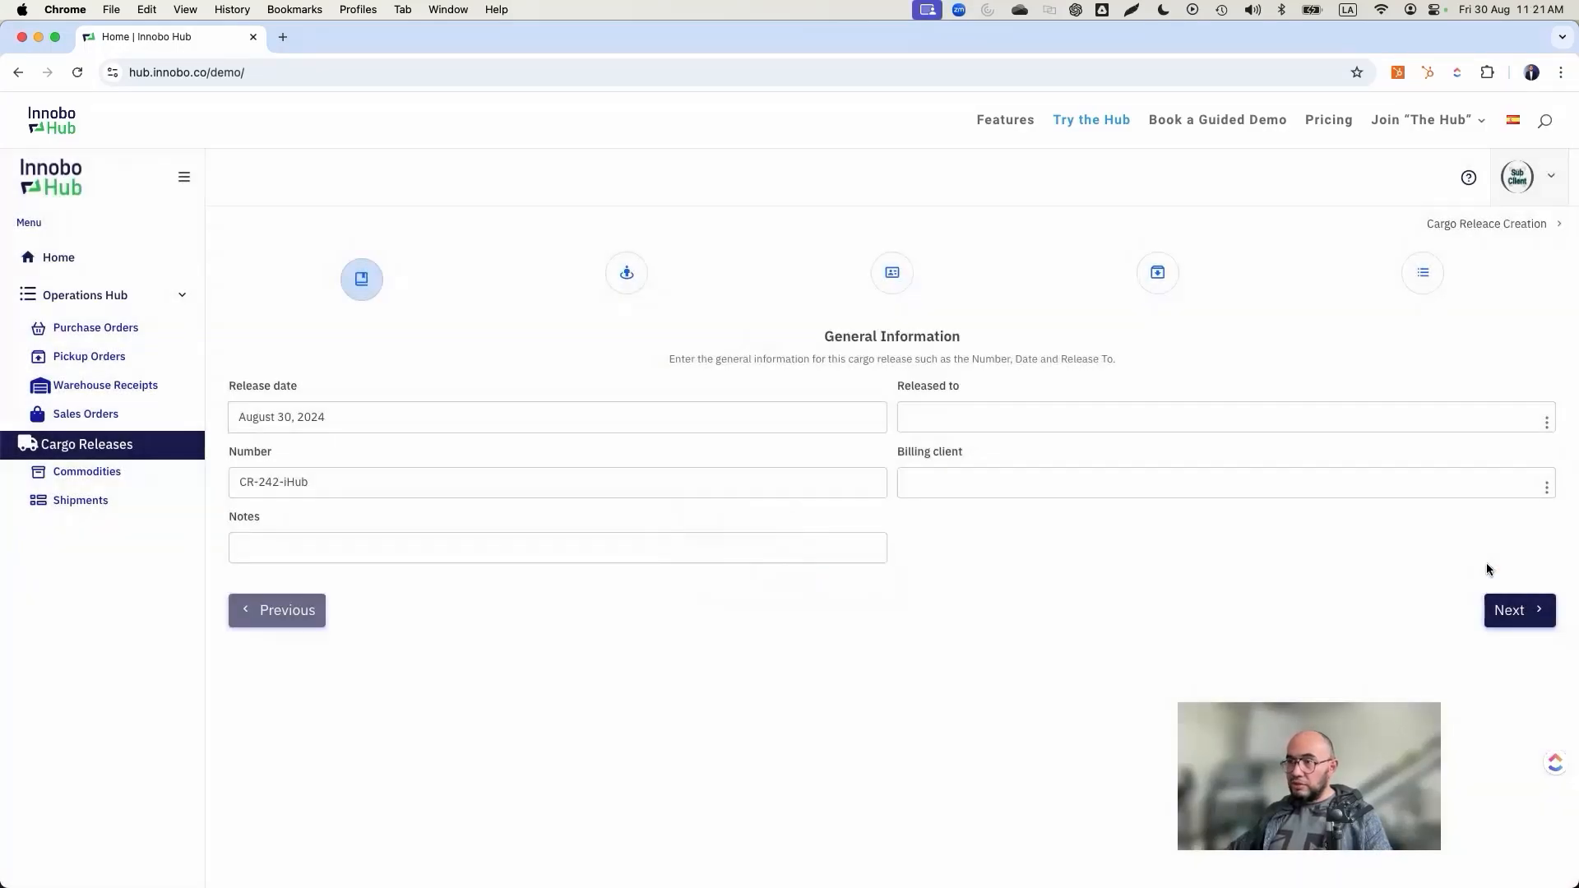
Step: Choose an existing contact as Released to, check the address details and return to General Information
left_click(1545, 423)
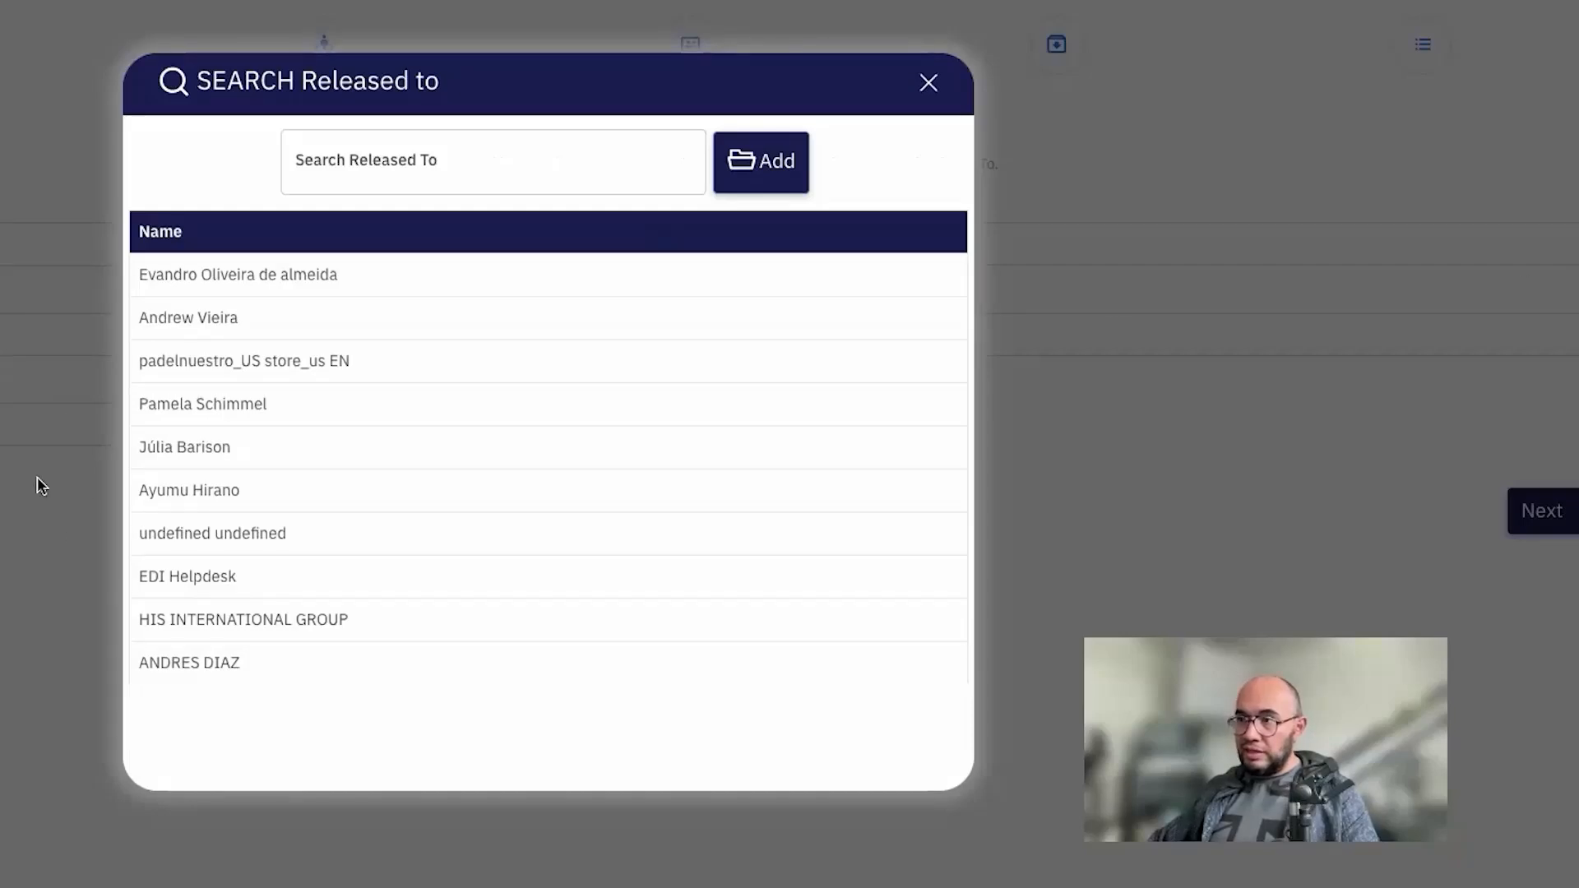
scroll(390, 544, "down", 3)
scroll(388, 543, "up", 1)
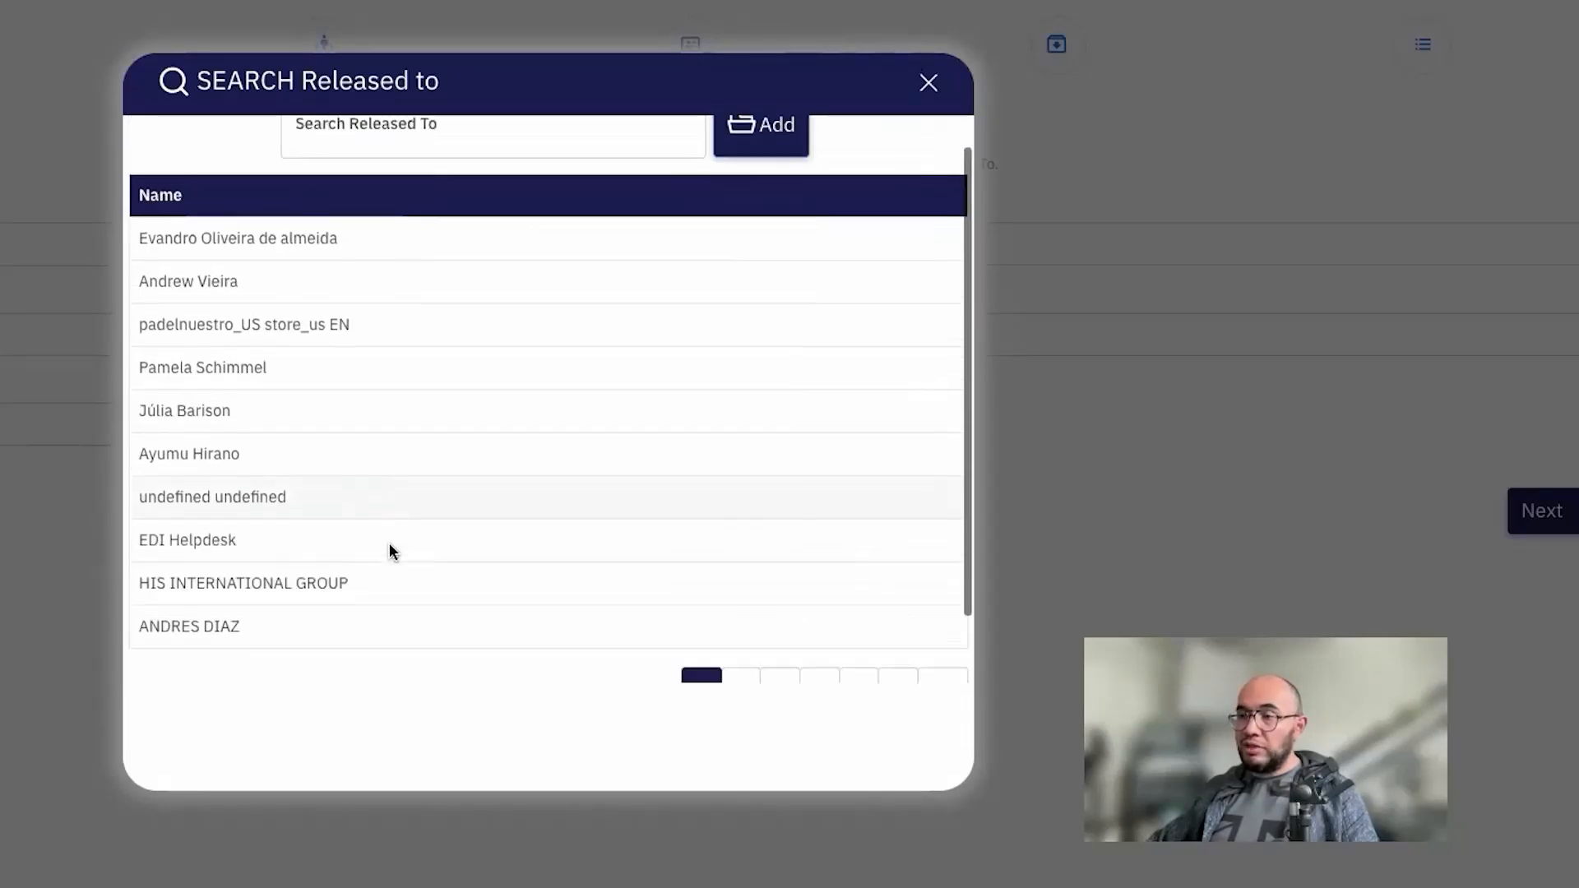
scroll(388, 543, "down", 1)
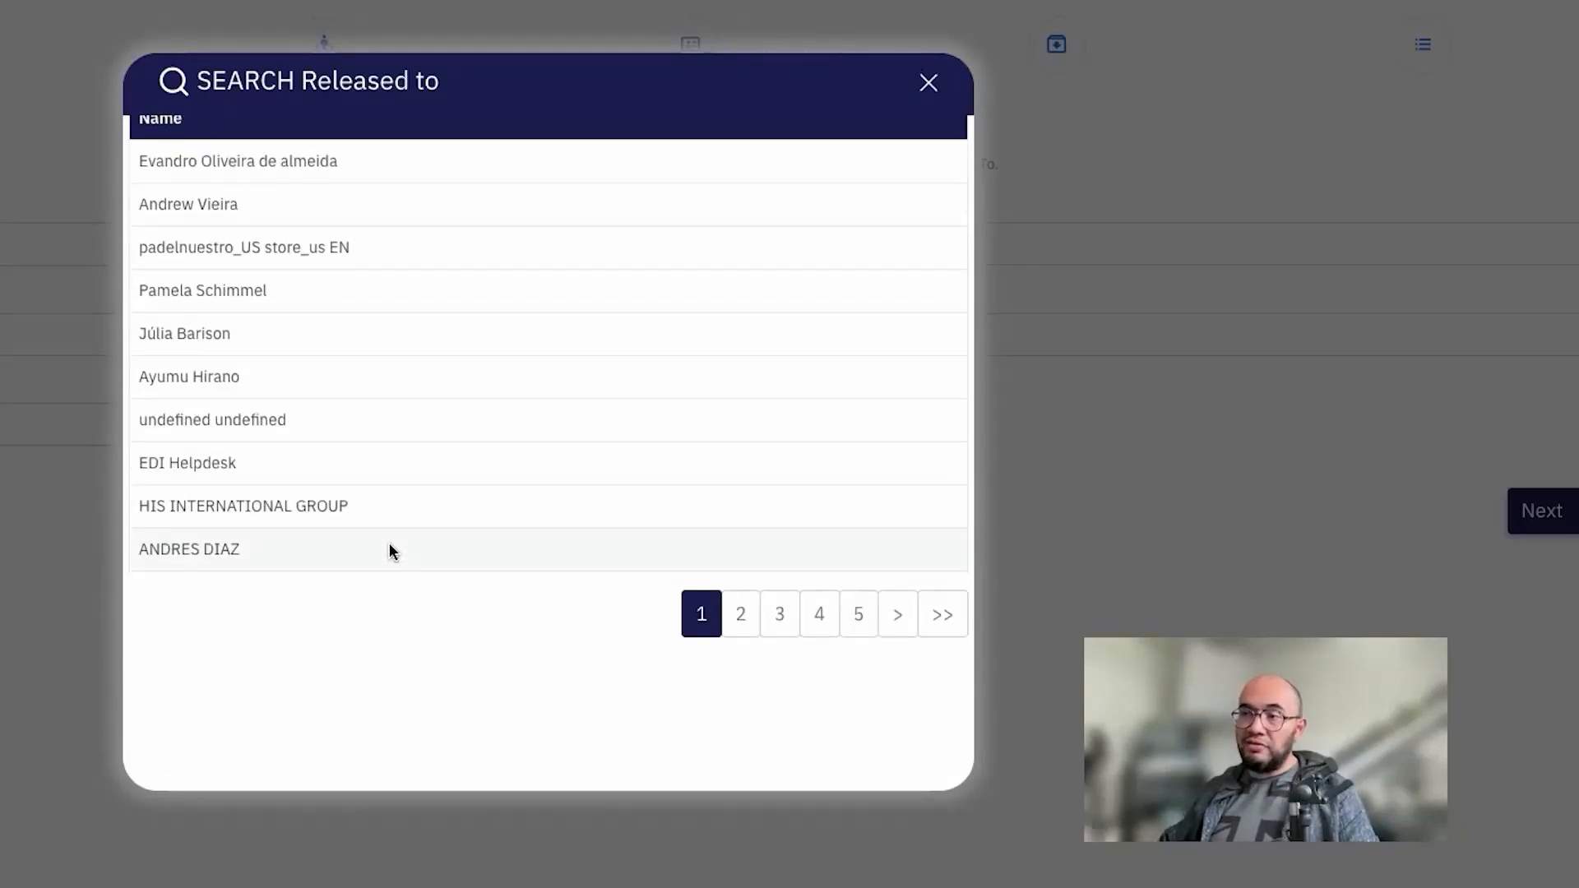
scroll(390, 544, "up", 3)
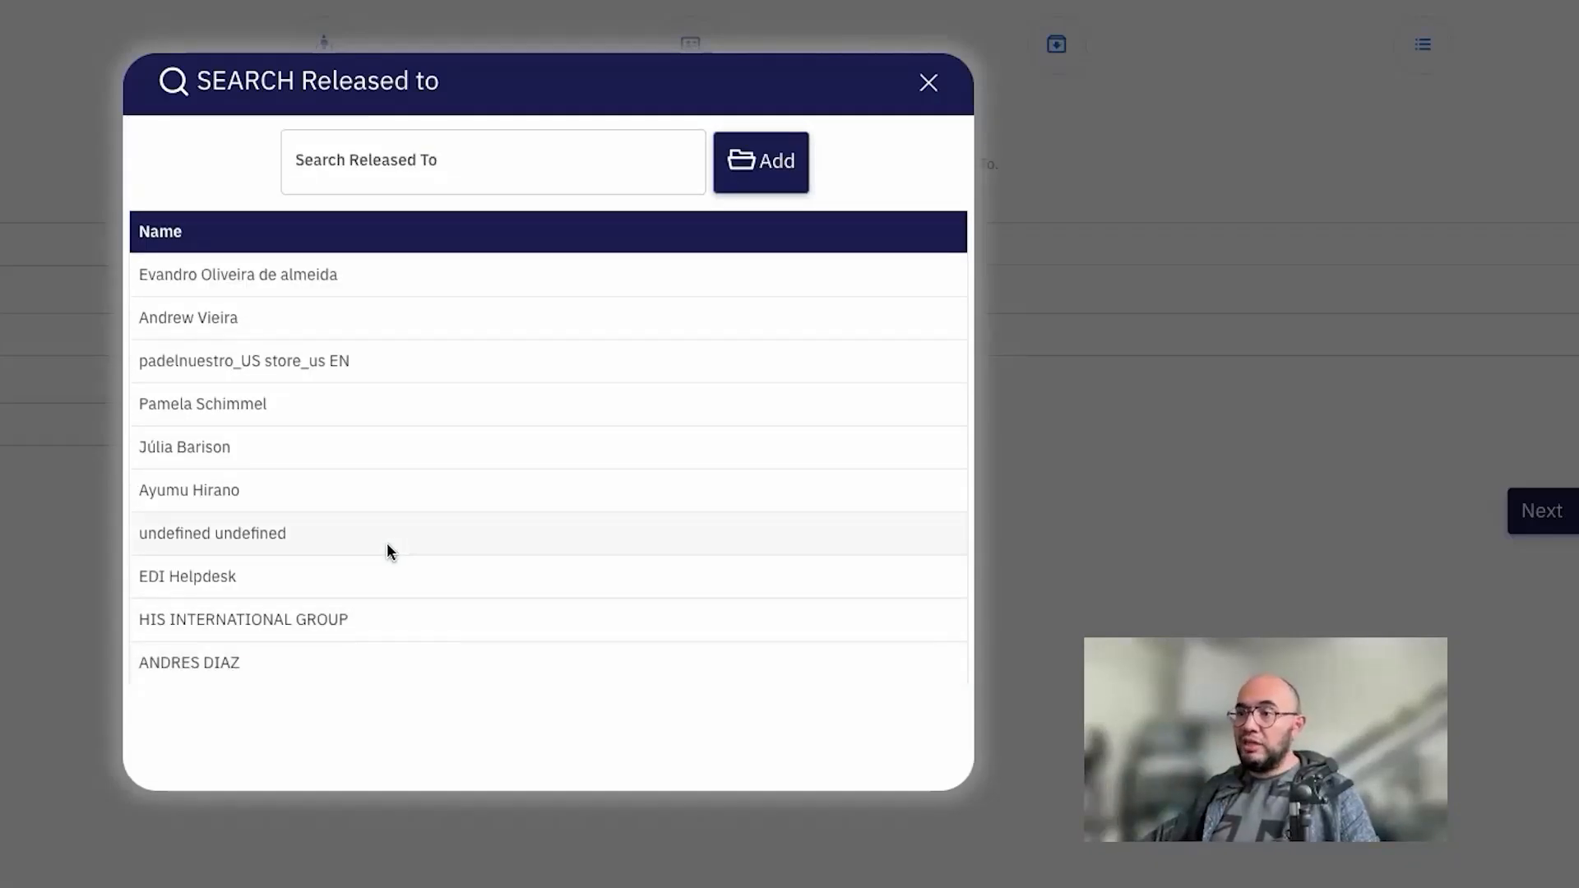
left_click(206, 402)
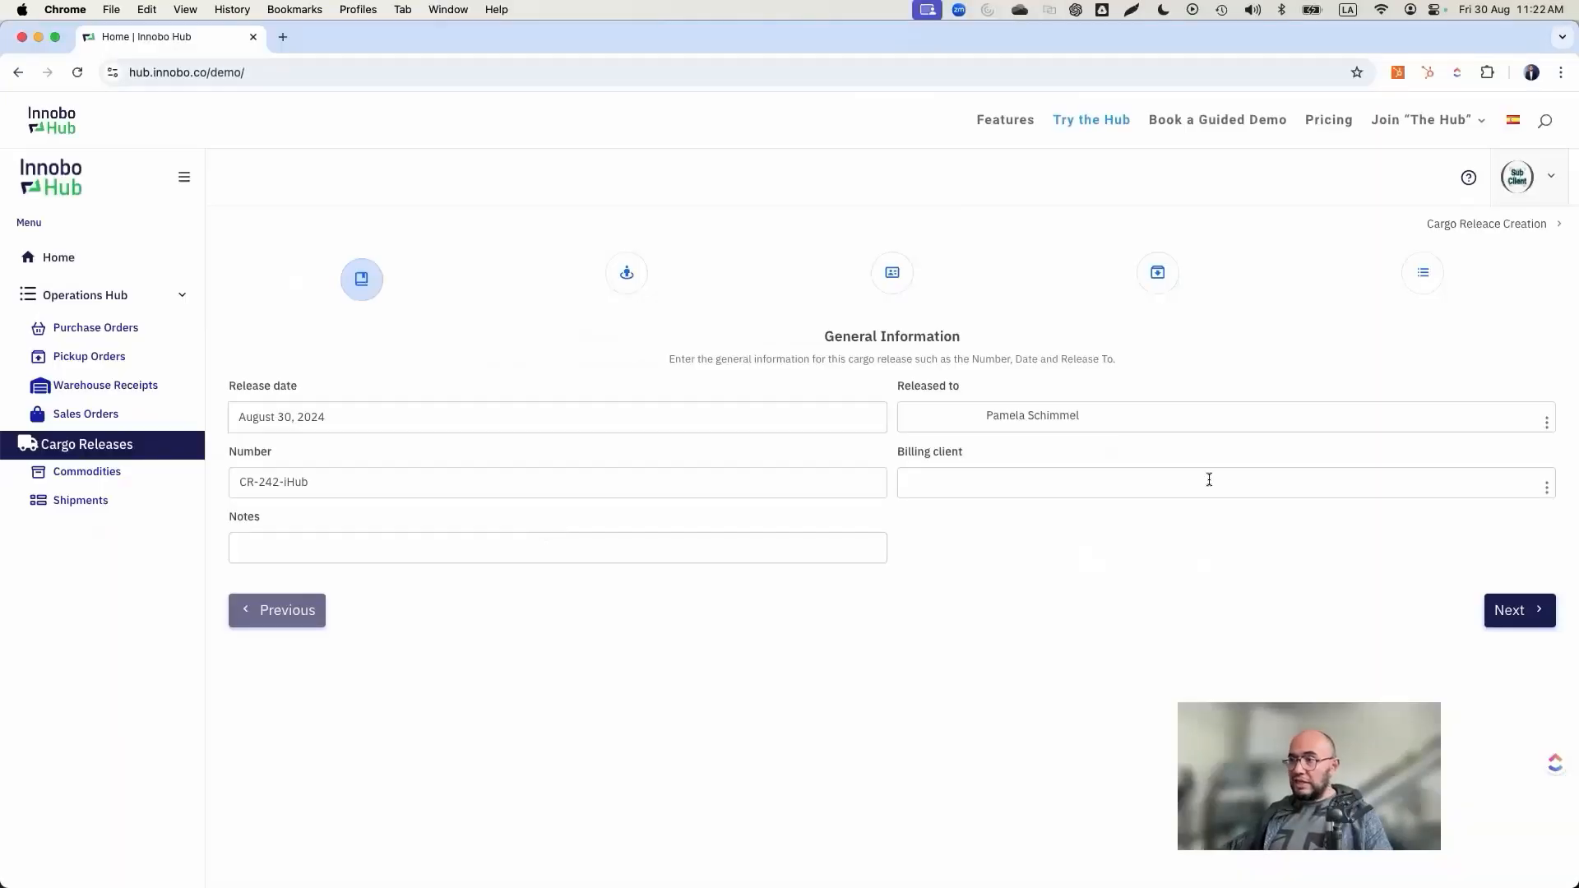
left_click(1522, 610)
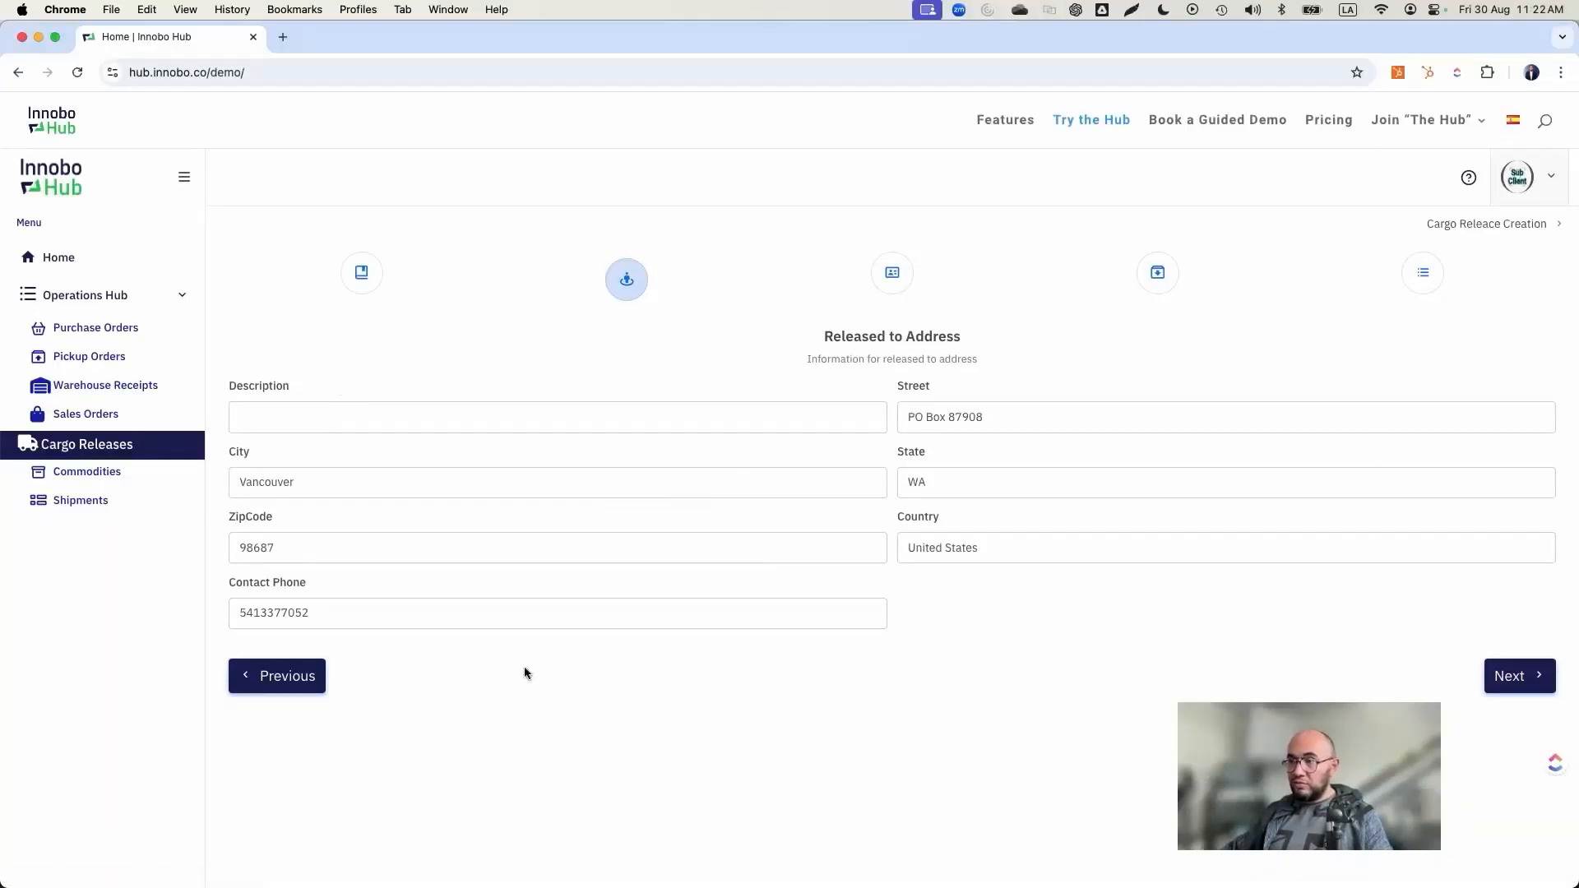
left_click(282, 685)
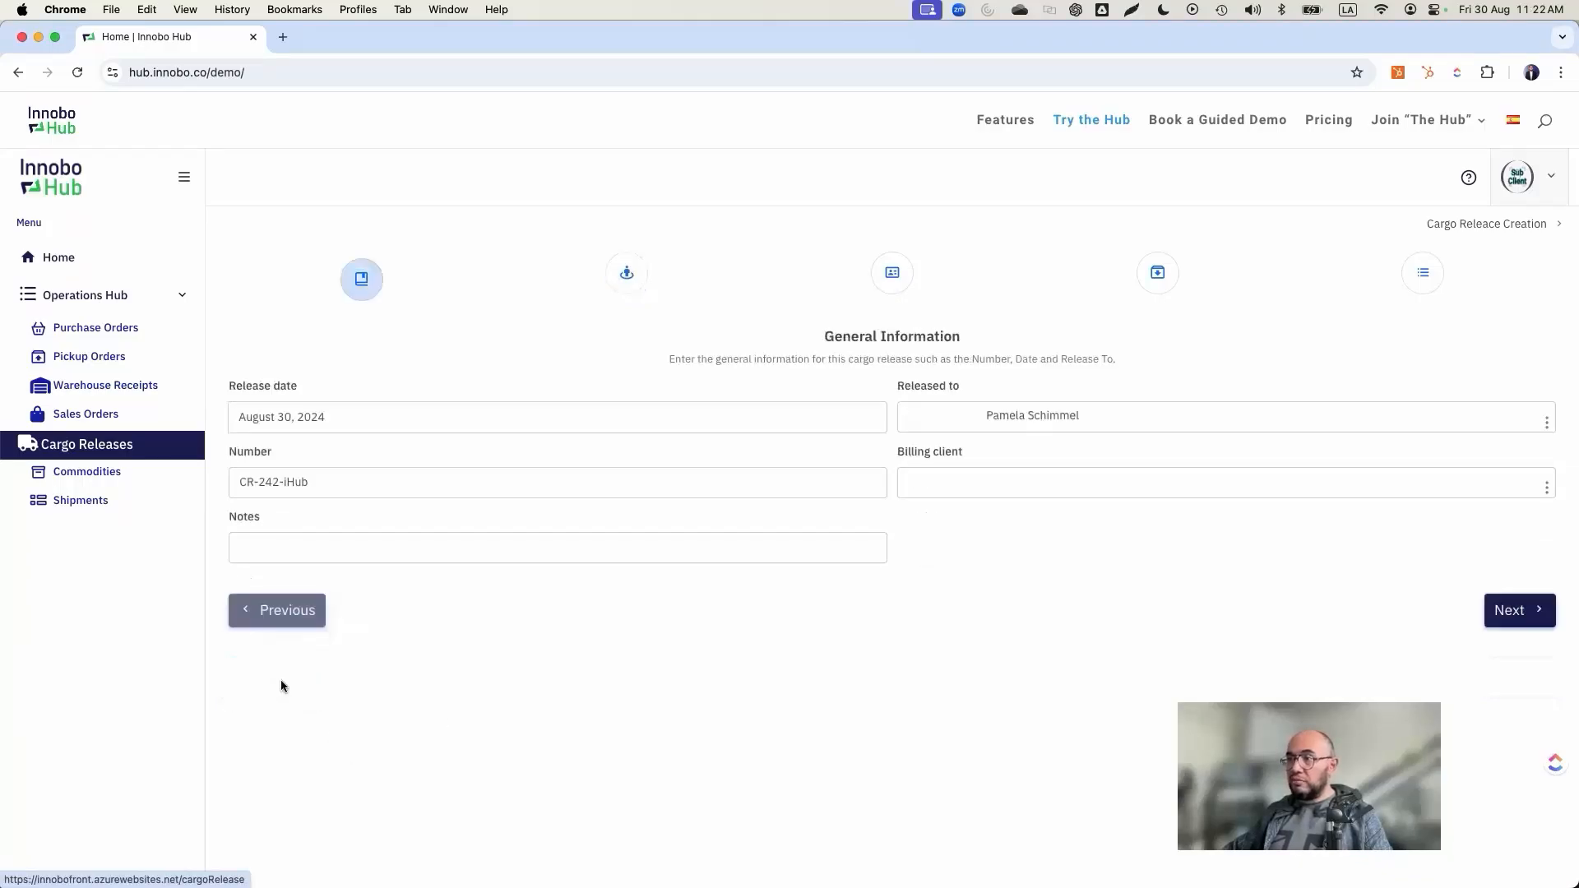
Step: Search the Released to contacts by a first name
left_click(1545, 422)
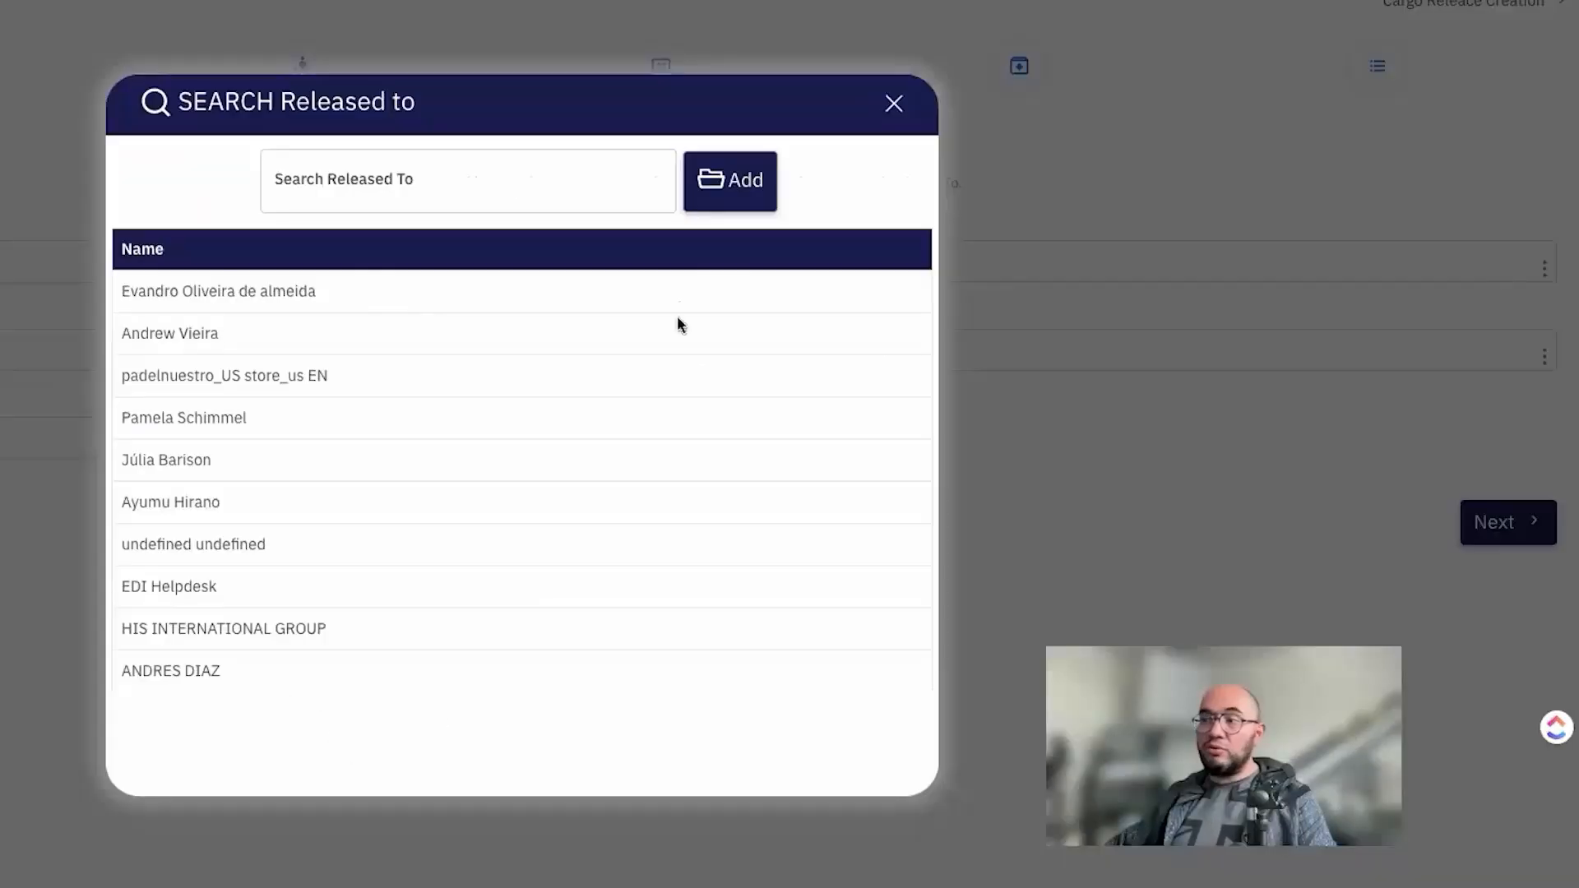
left_click(661, 361)
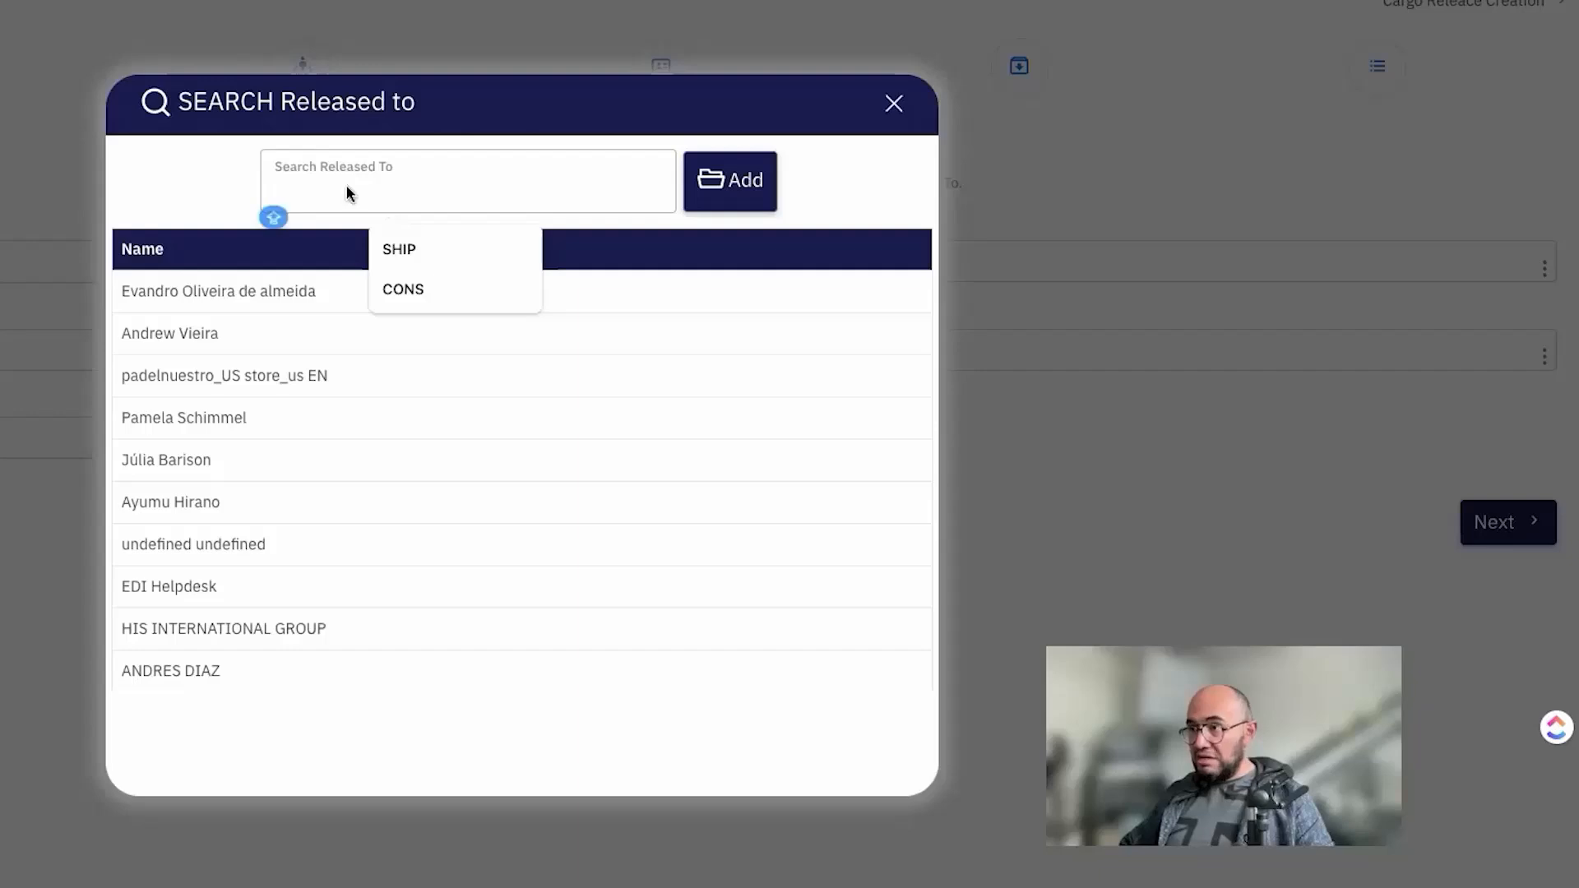
type("PABLO")
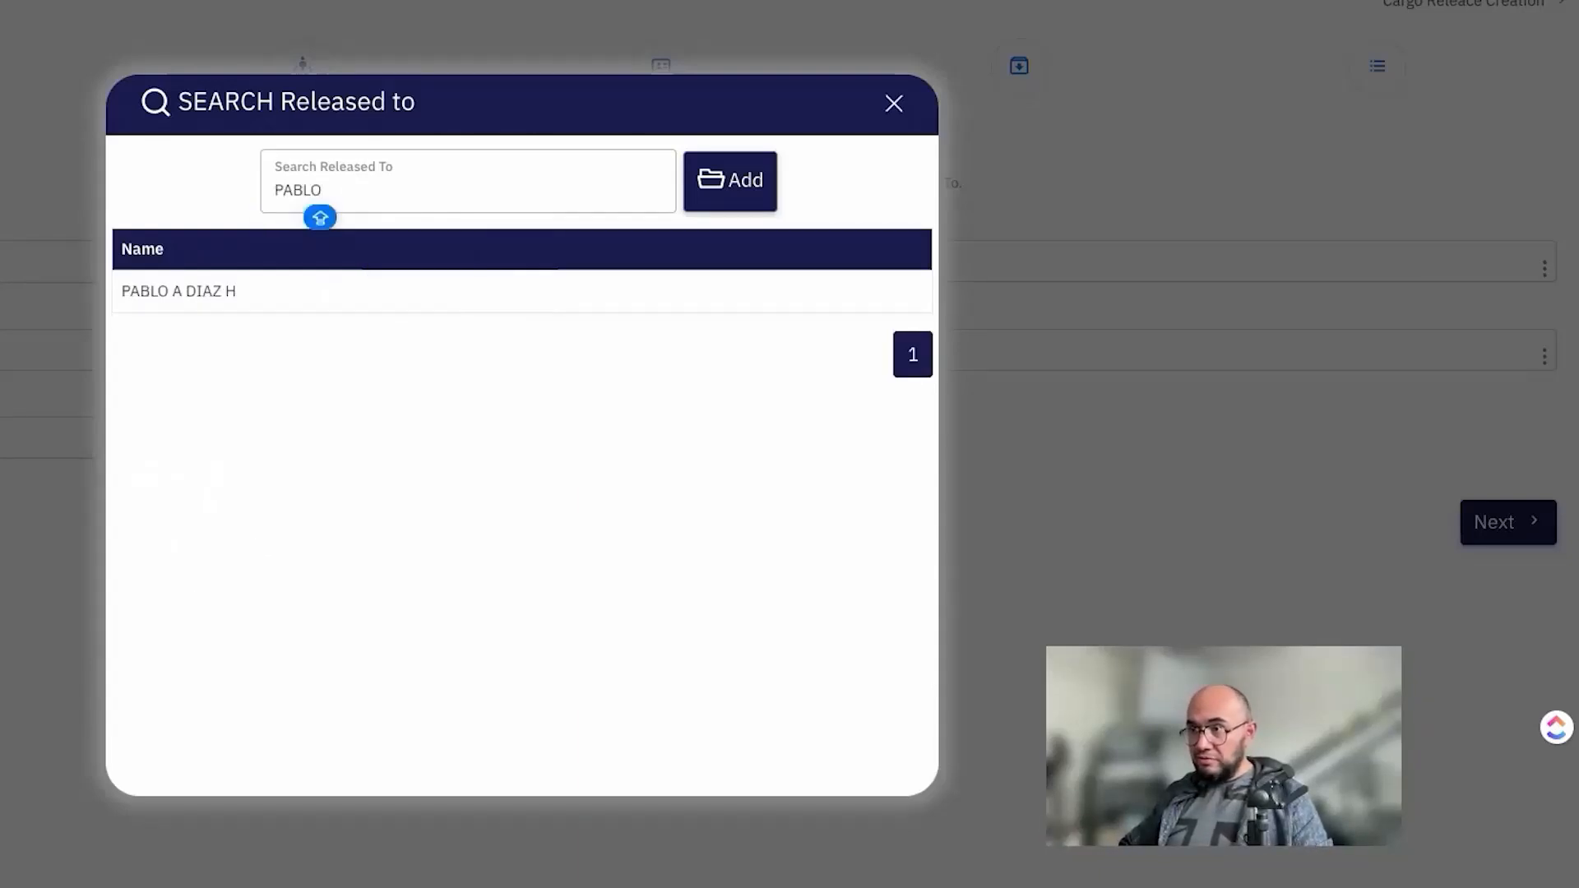
Step: Enter a new contact's full name and save it as the Released to party
key("ctrl+a")
key("BackSpace")
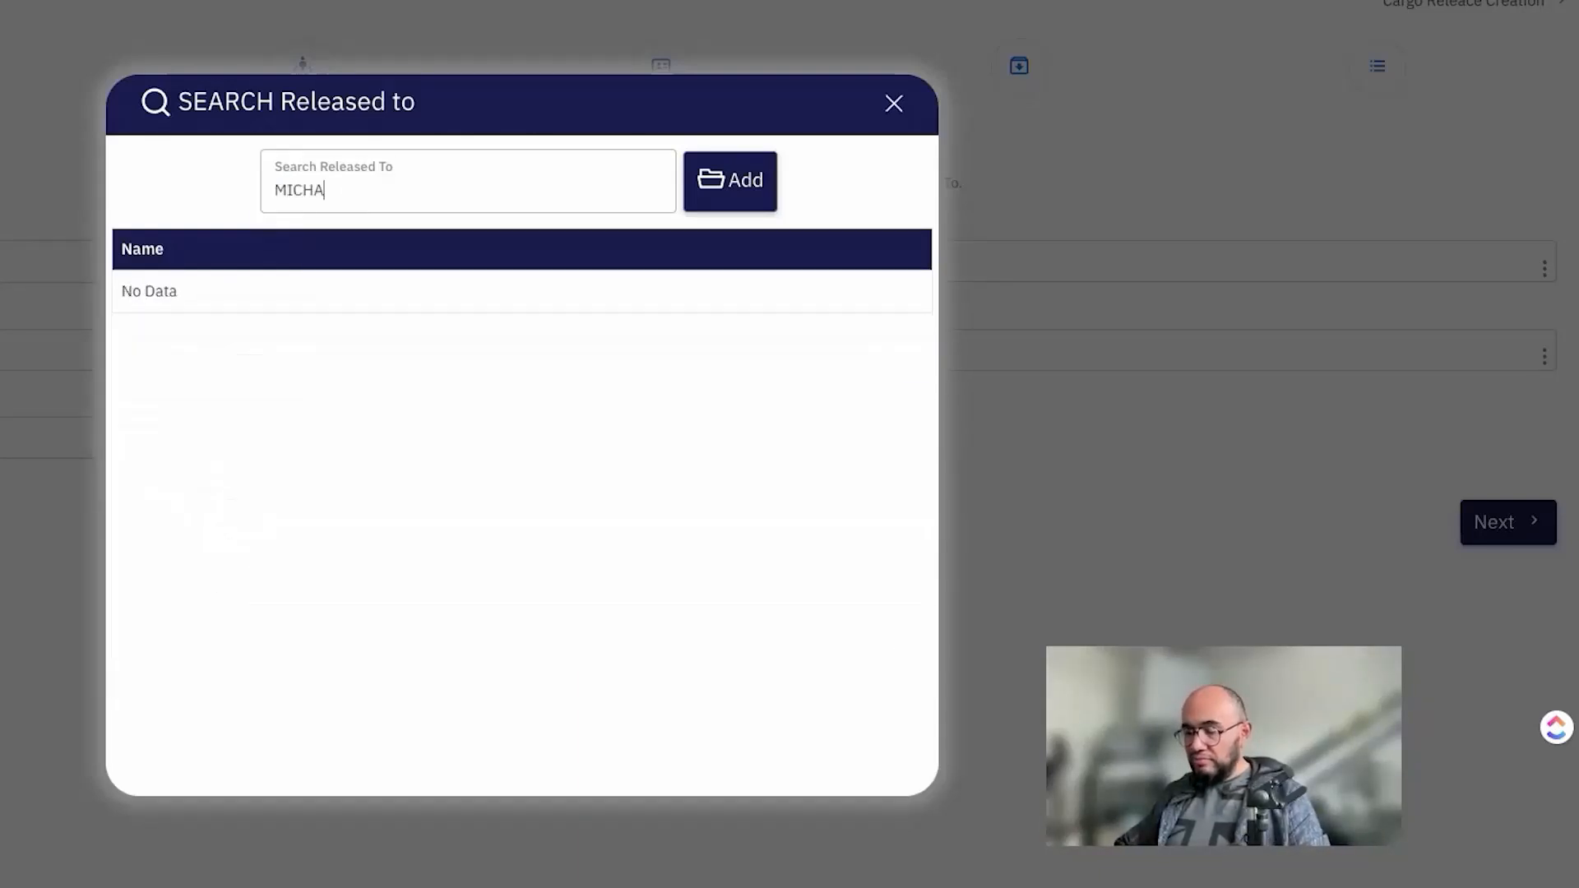
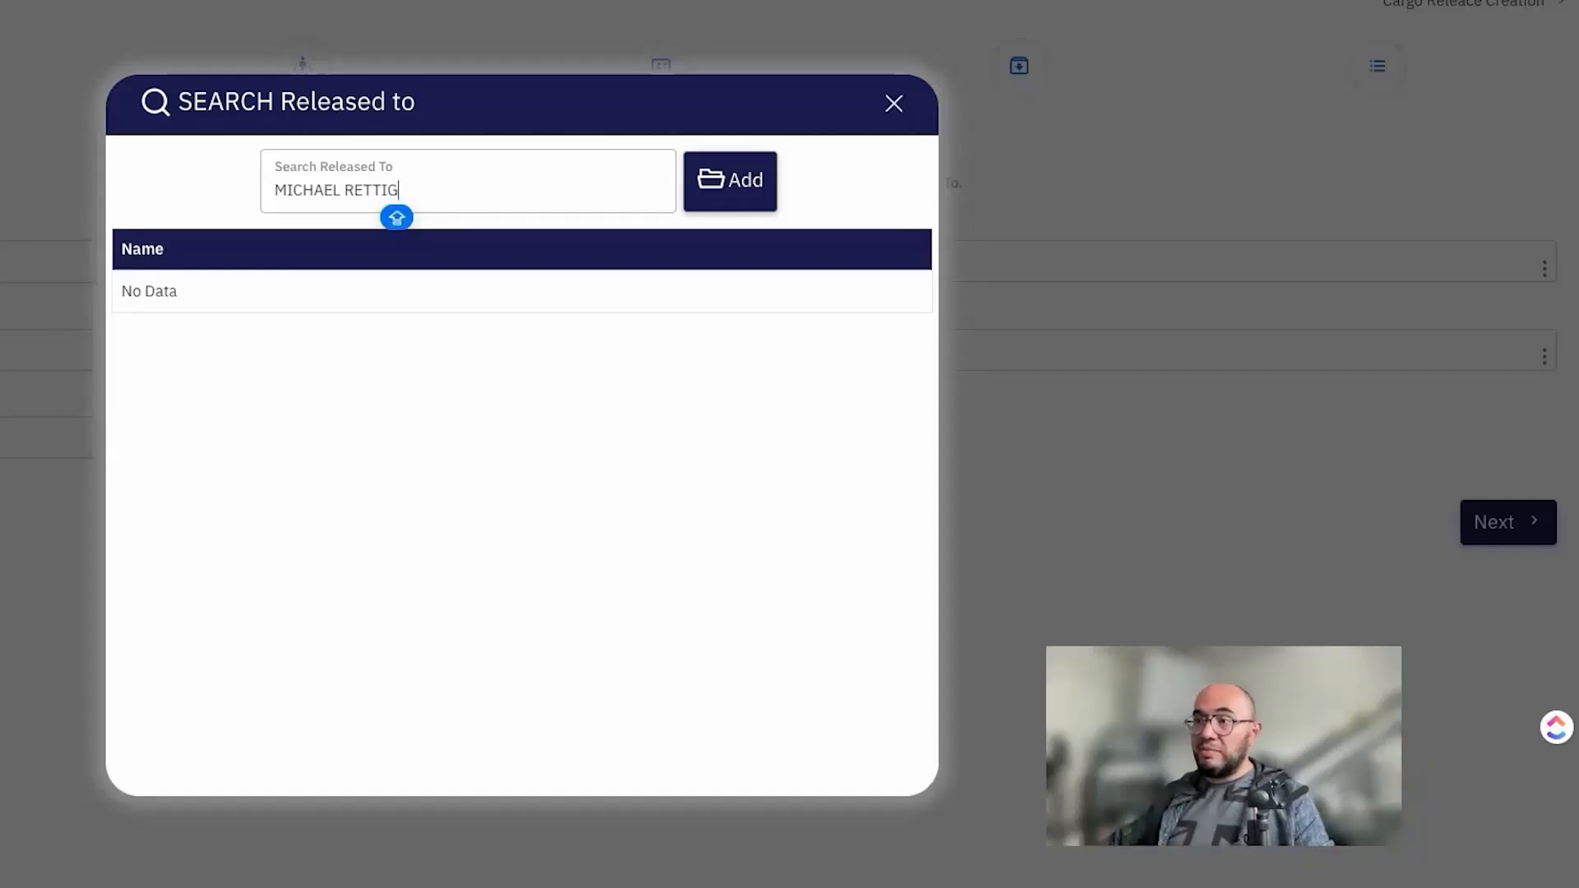
left_click(703, 191)
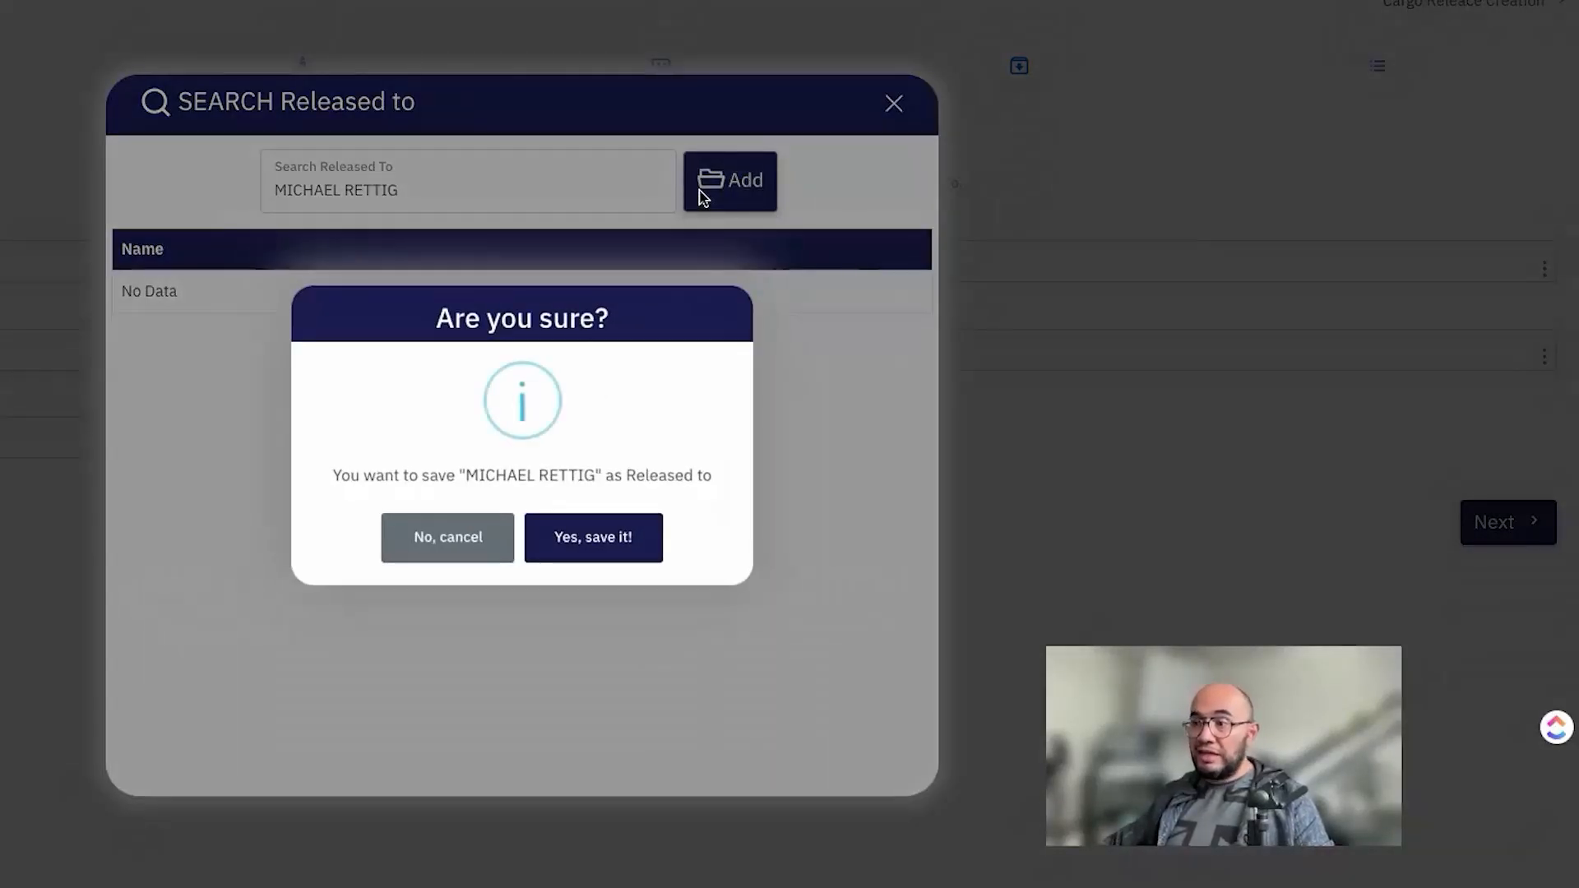
left_click(578, 551)
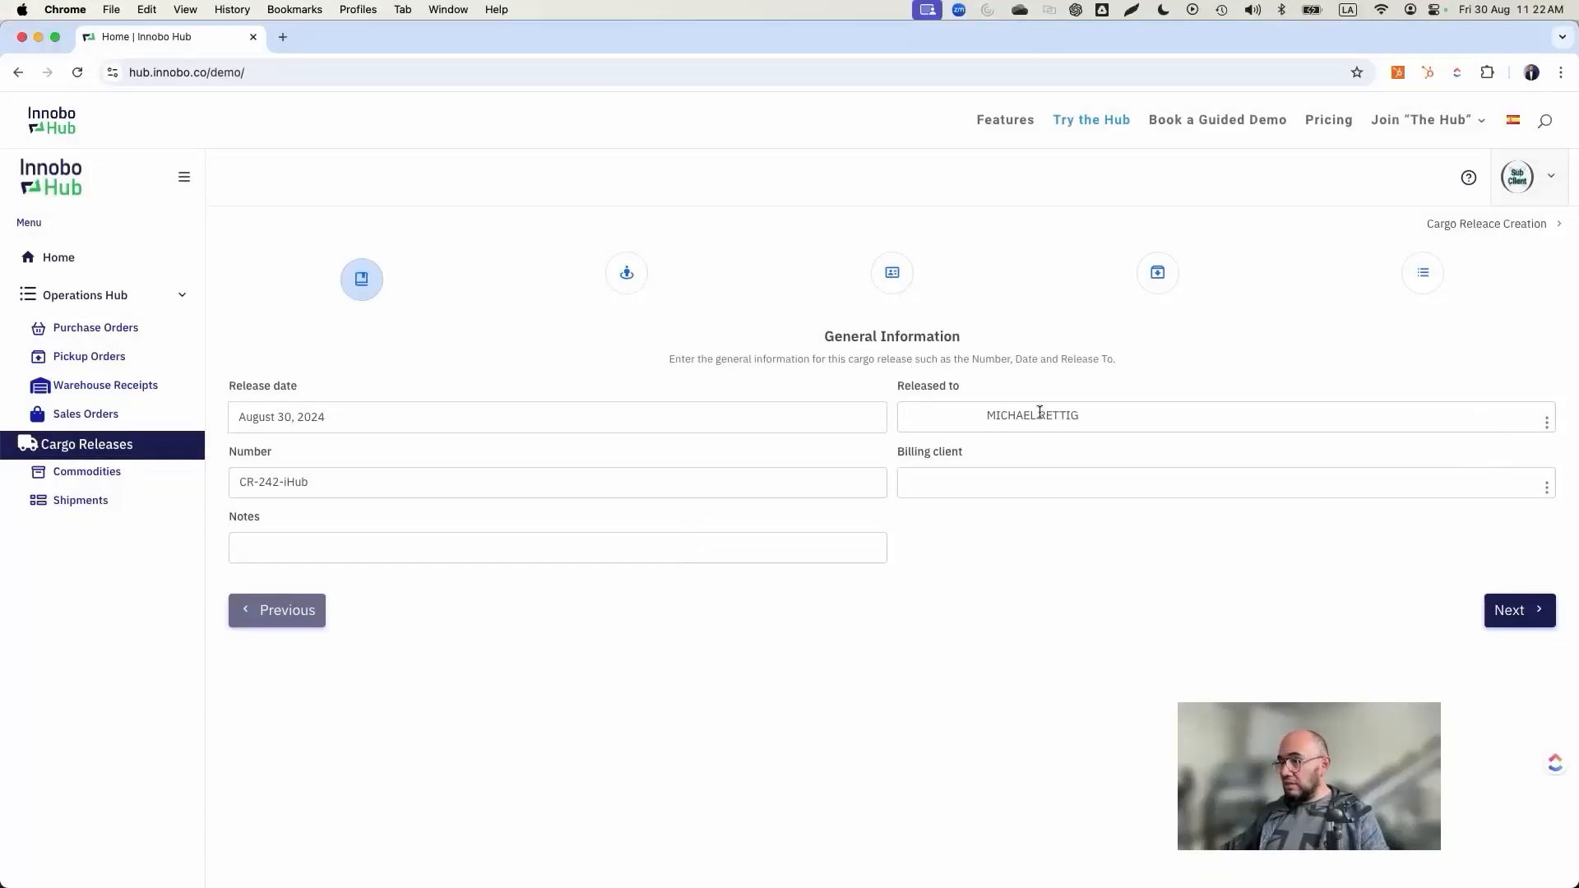
Step: Set the billing client to SHOPIFY SELLER
left_click(1545, 488)
scroll(678, 500, "down", 2)
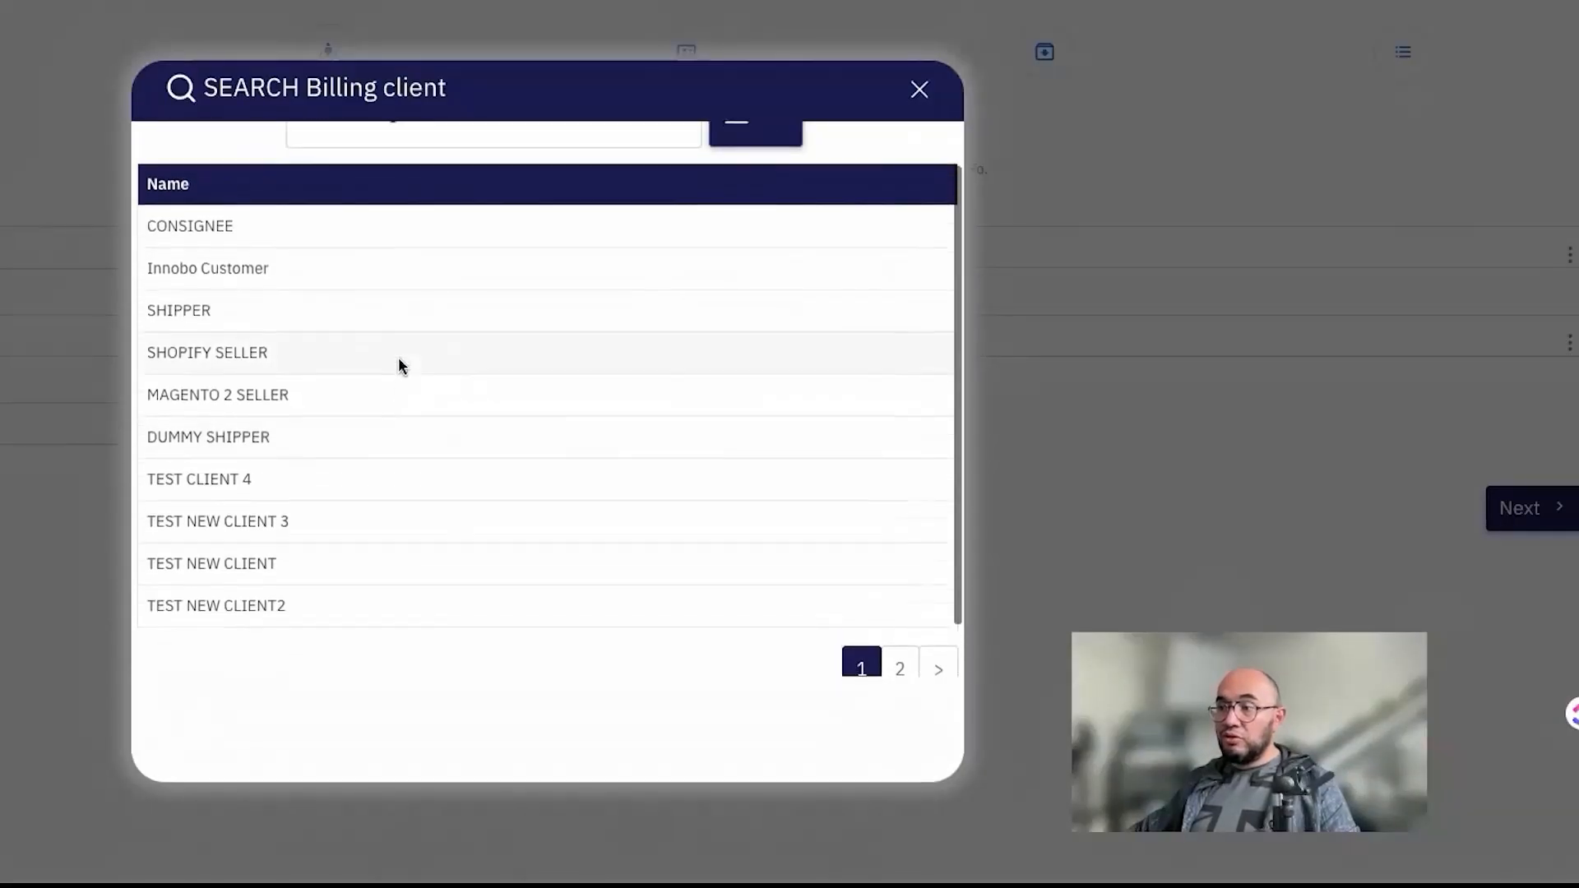
scroll(398, 365, "down", 2)
scroll(398, 366, "up", 3)
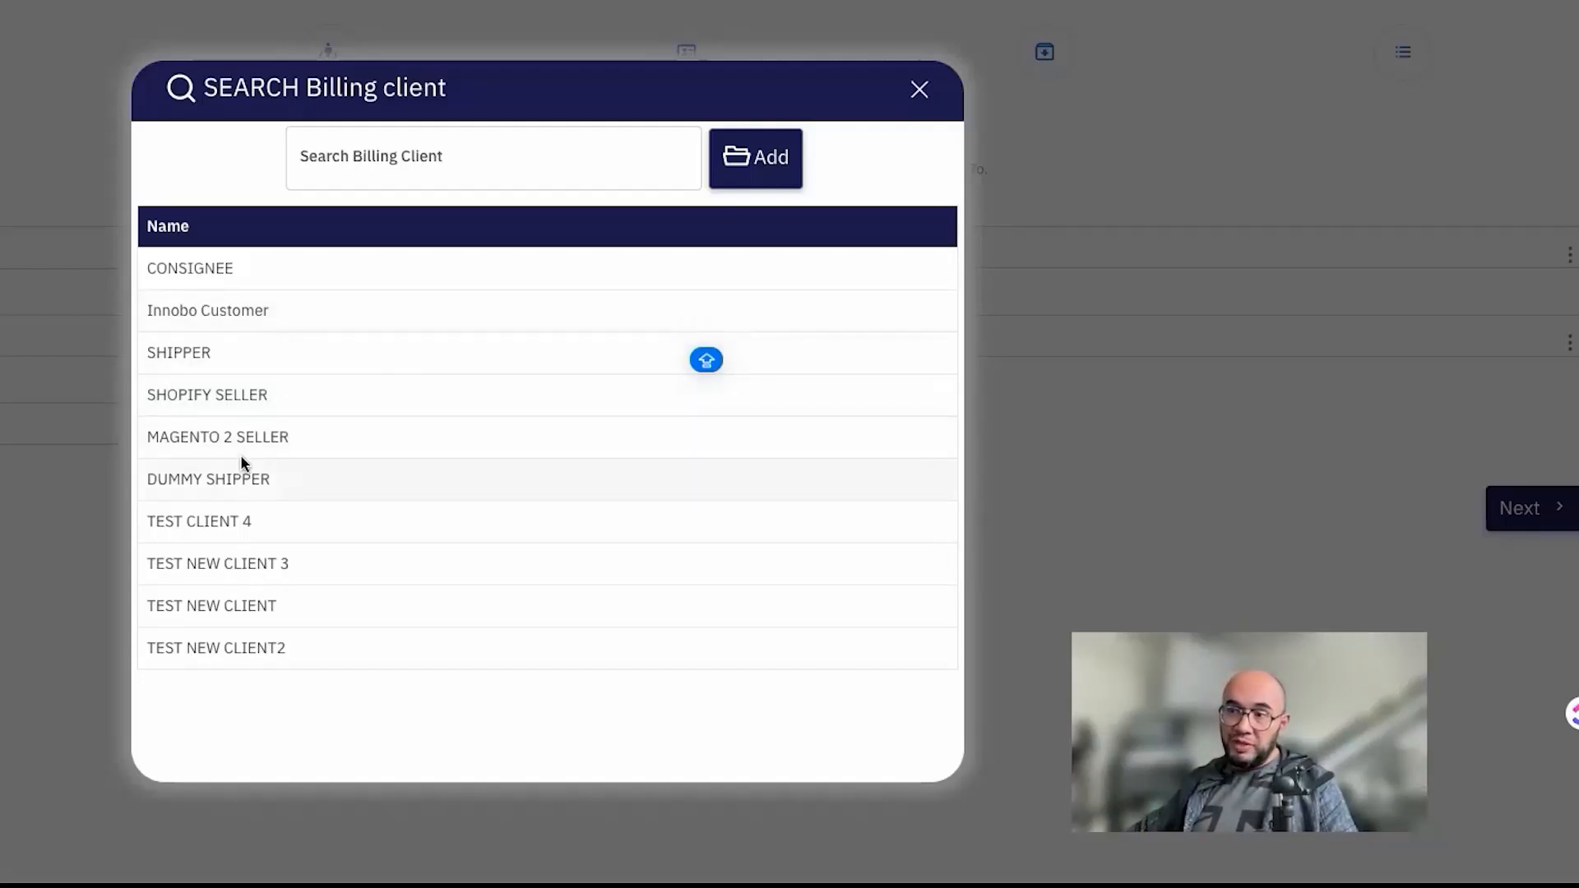
scroll(240, 459, "down", 1)
scroll(240, 434, "up", 1)
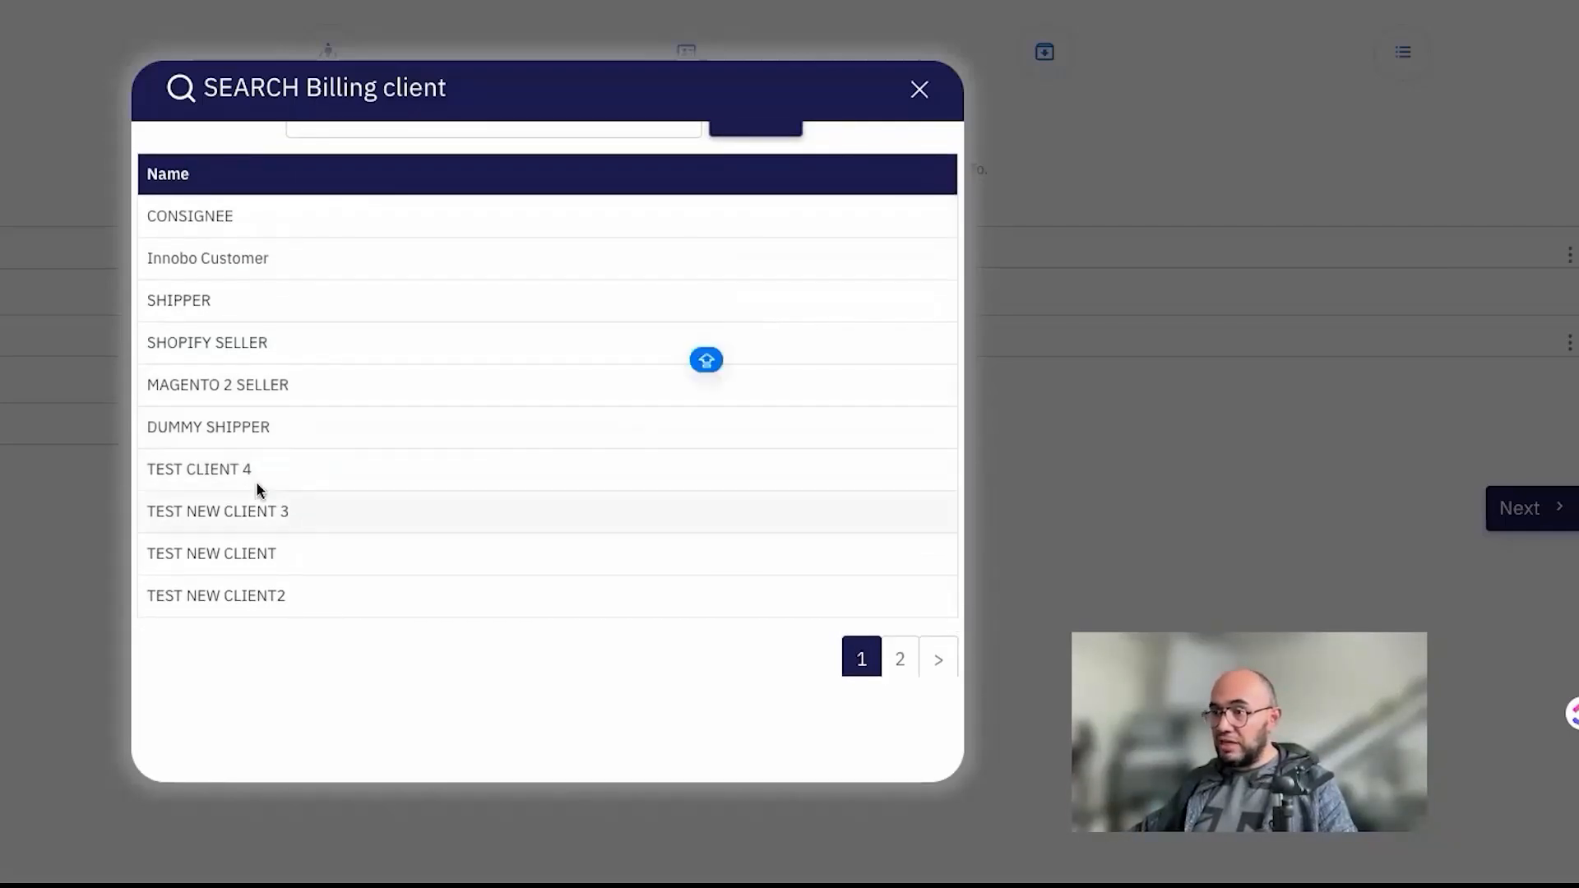
left_click(184, 346)
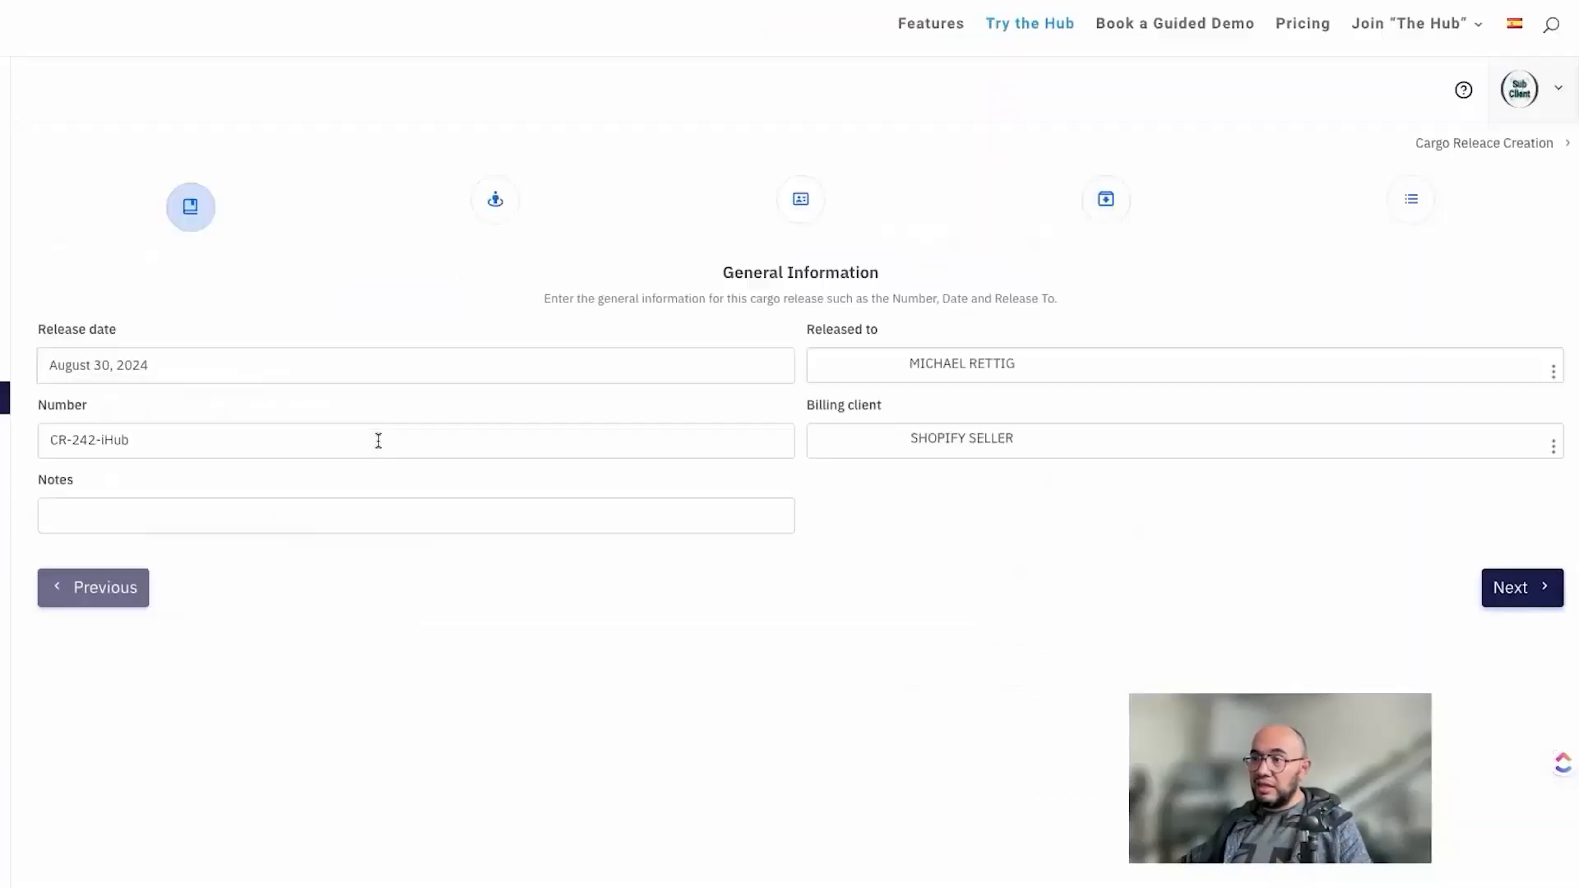
Step: Copy the cargo release number into Notes followed by "NOTES", and continue to the Released to Address section
triple_click(260, 444)
key("ctrl+c")
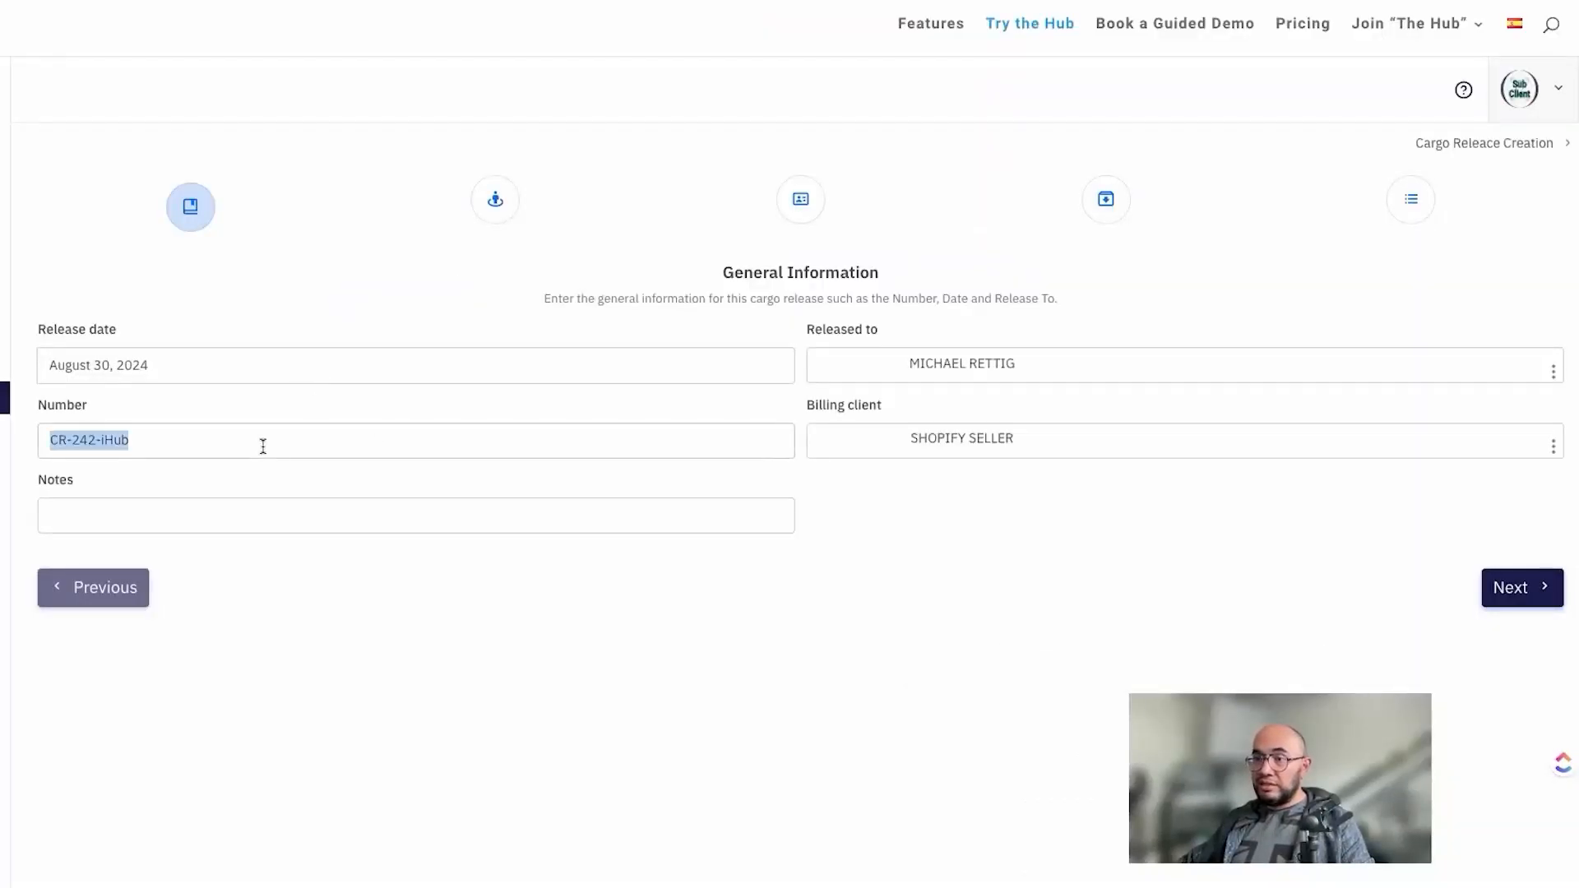
left_click(333, 515)
key("ctrl+v")
type("NOTES")
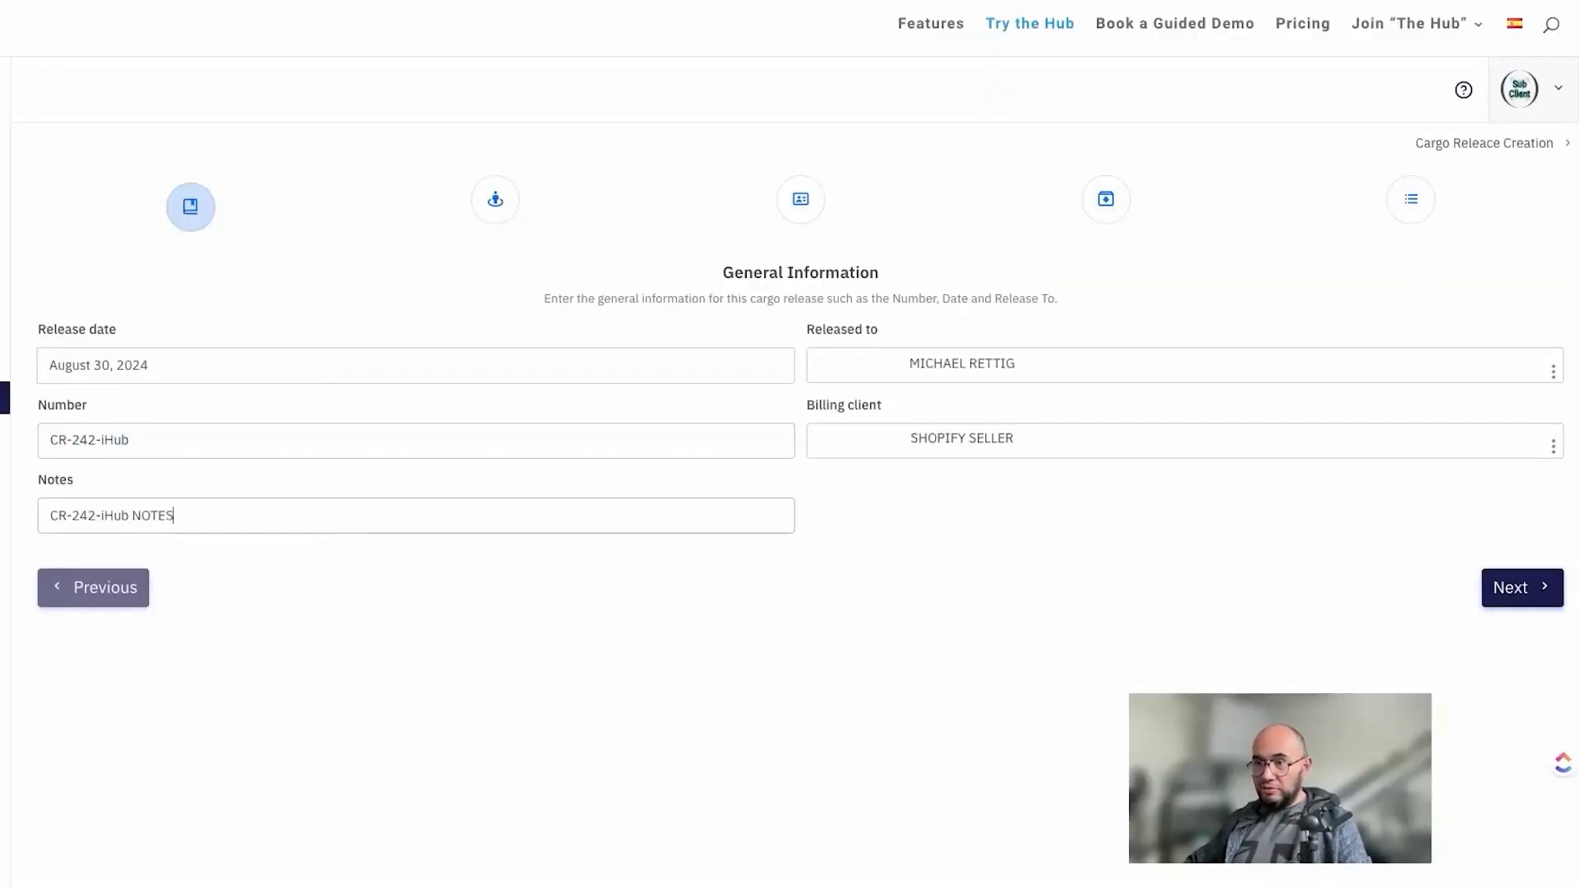
left_click(1510, 589)
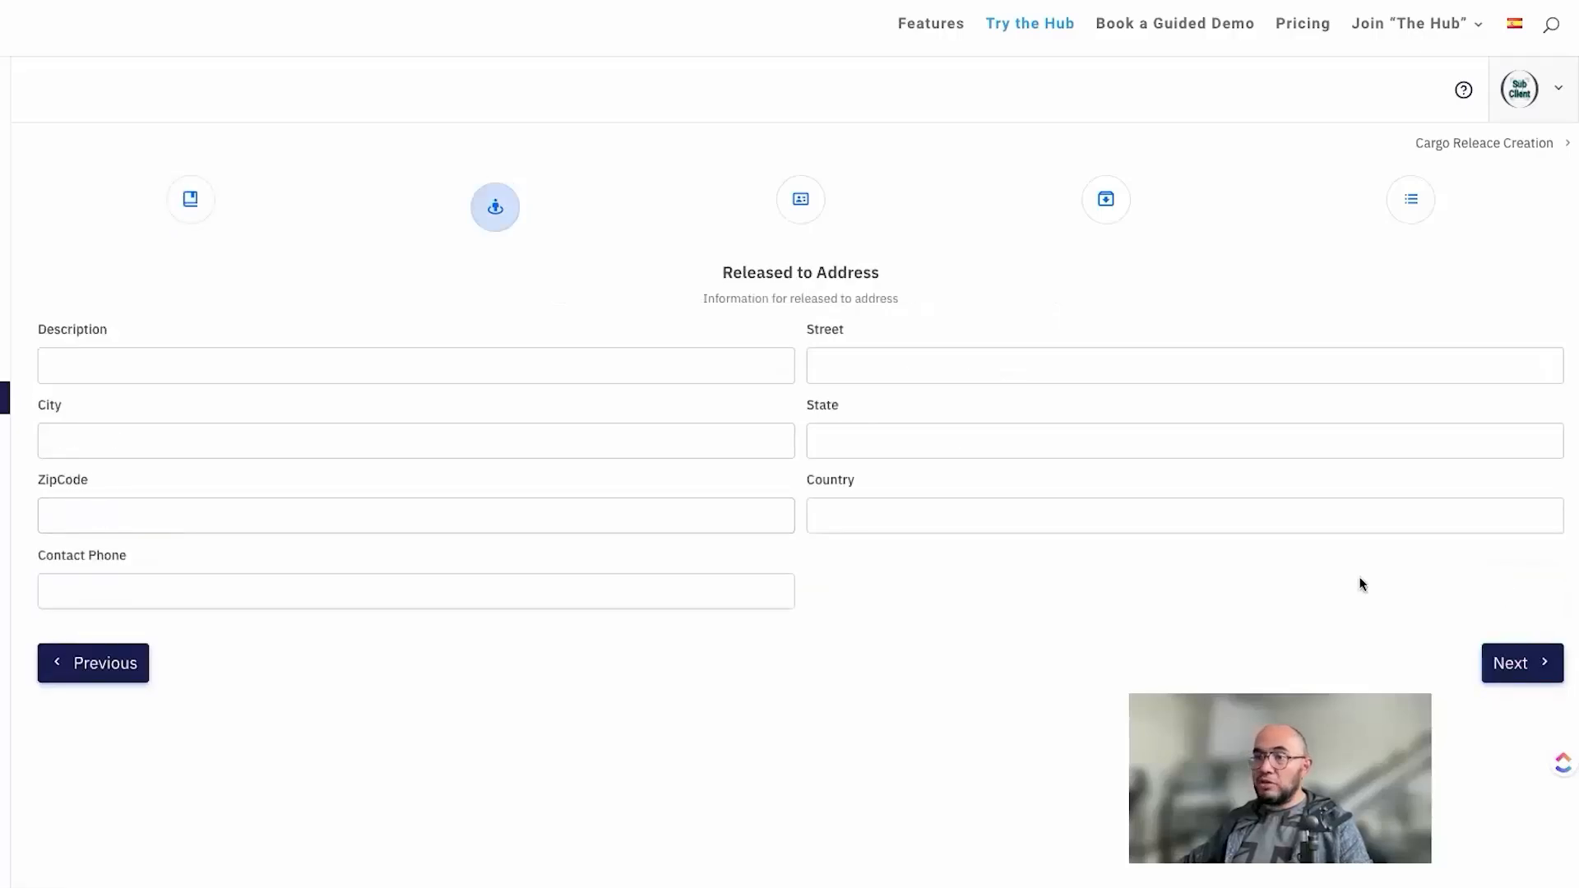
Step: Fill in the released-to address with description "Warehouse 1", the full postal address and contact phone, and continue to Carrier Information
left_click(537, 362)
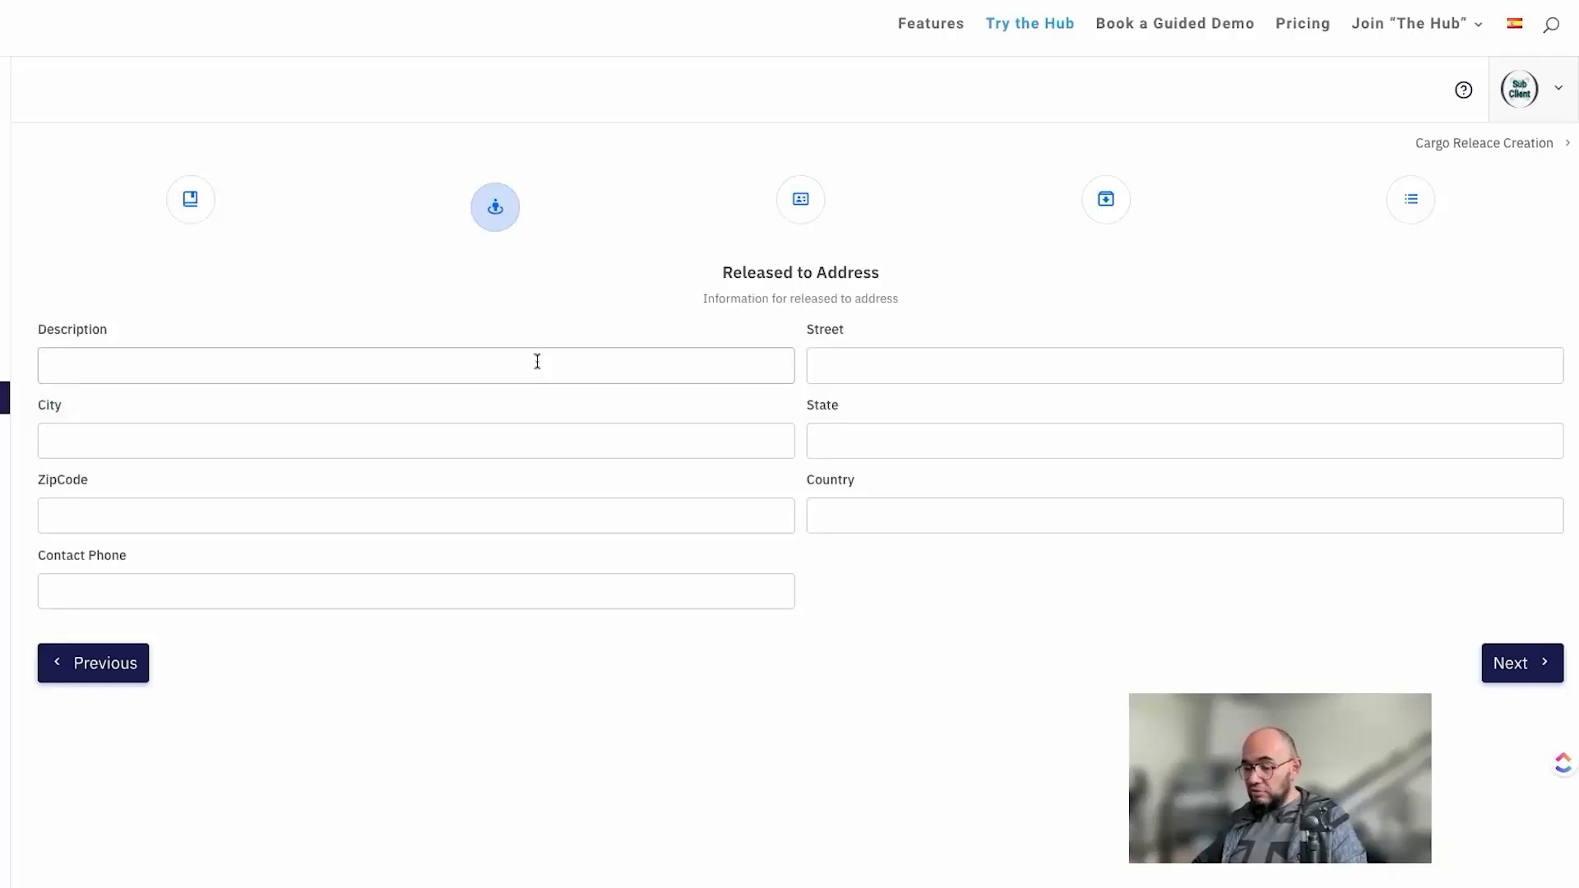
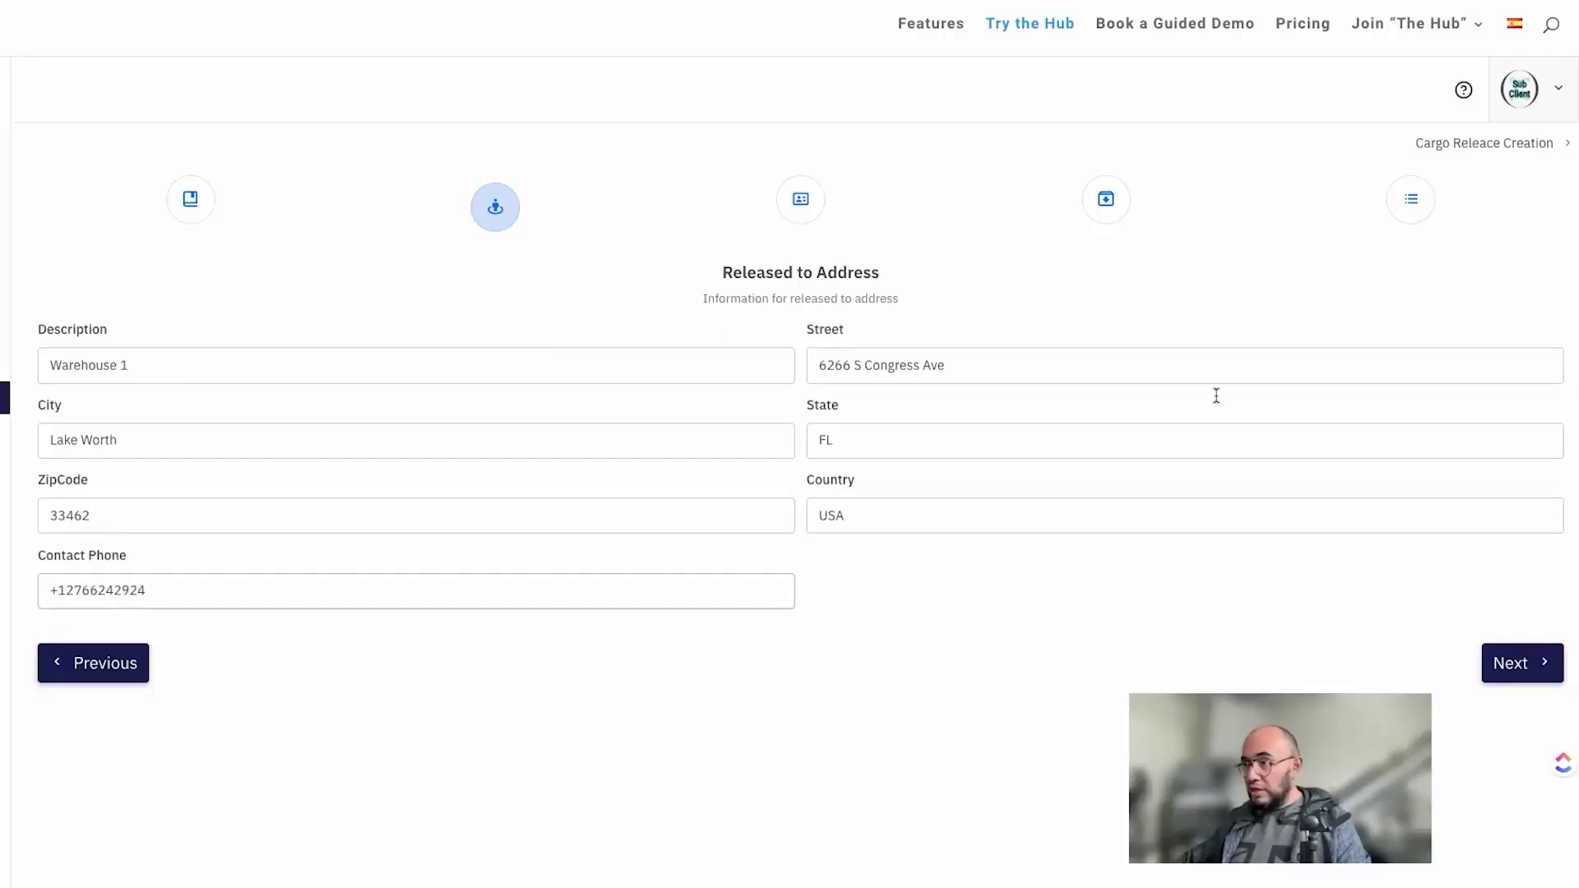
left_click(1535, 676)
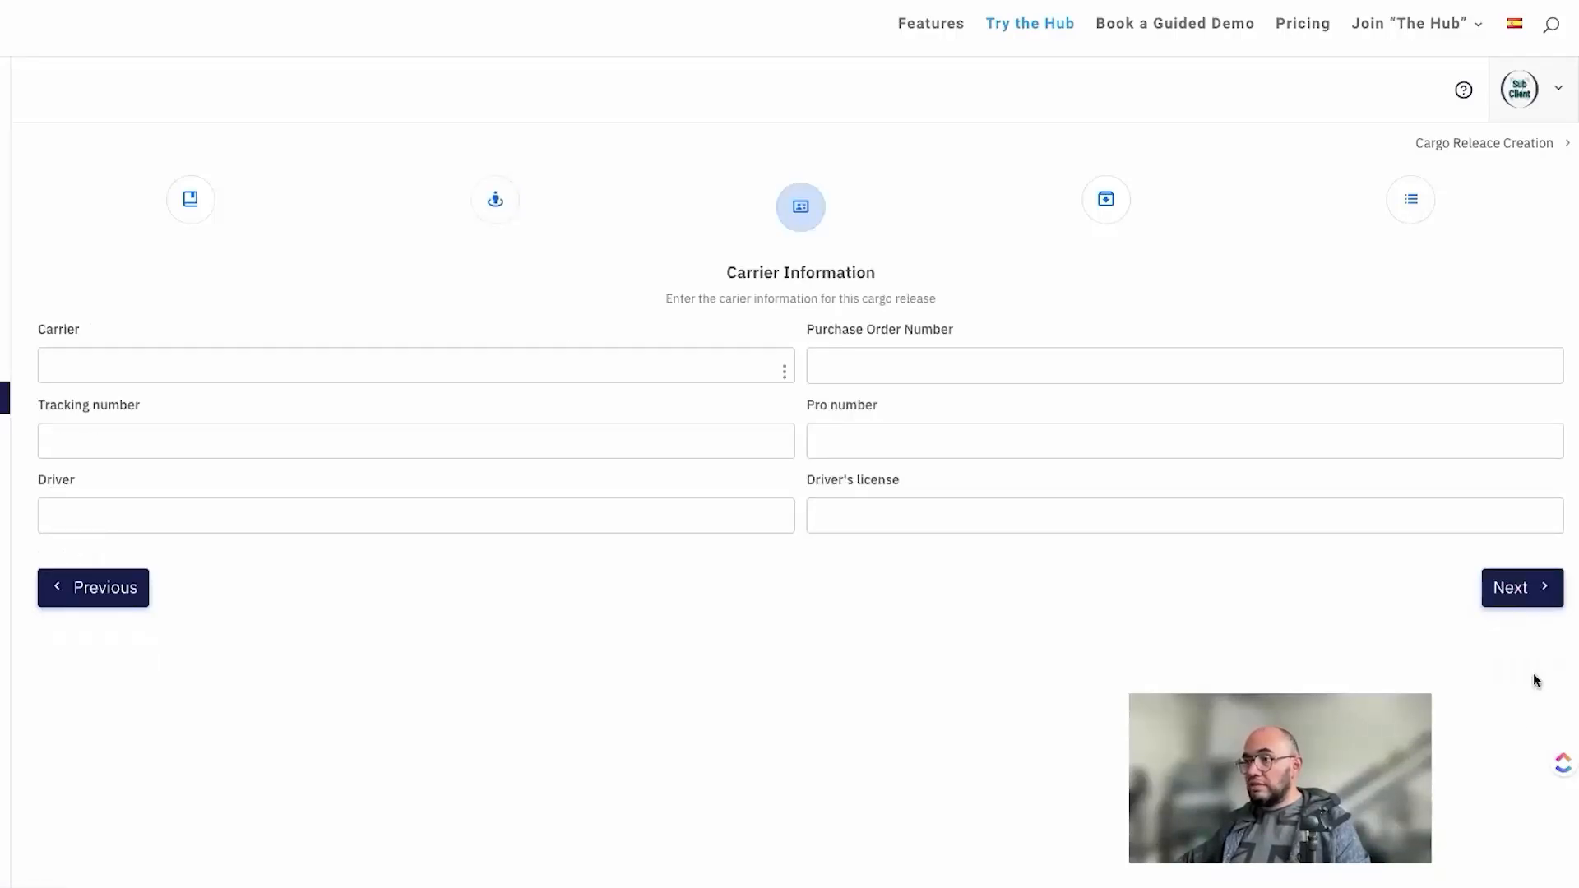
Step: Set the carrier to LATAM
left_click(784, 372)
scroll(492, 510, "down", 1)
left_click(430, 521)
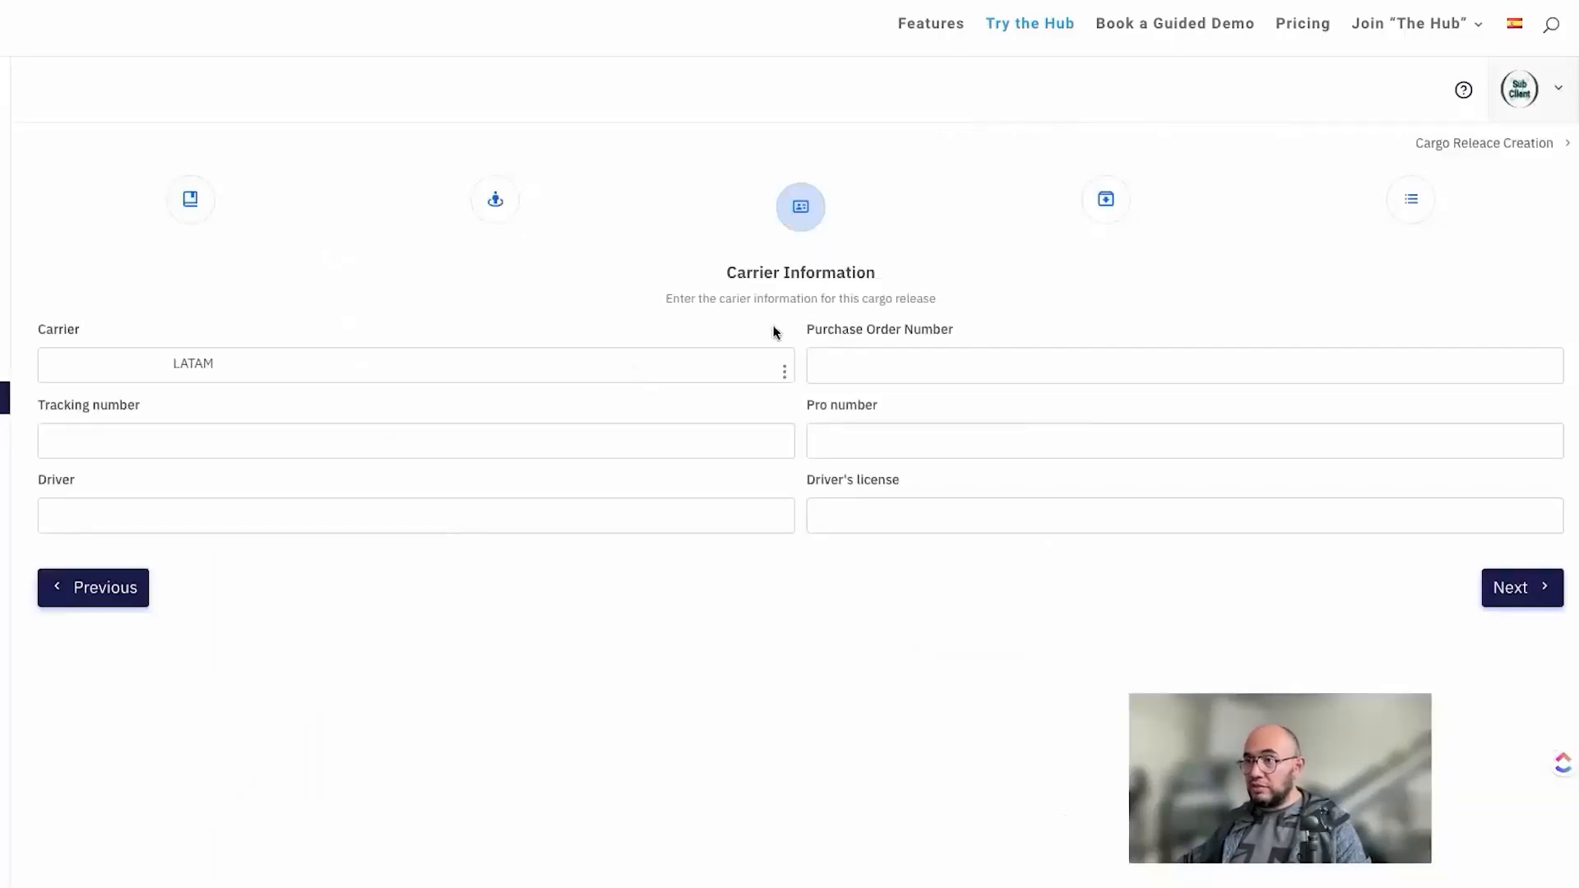
Step: Change the carrier to AVERITT EXPRESS and fill the purchase order, tracking and pro numbers with the cargo release number plus "po", "TR" and "PRO"
left_click(786, 368)
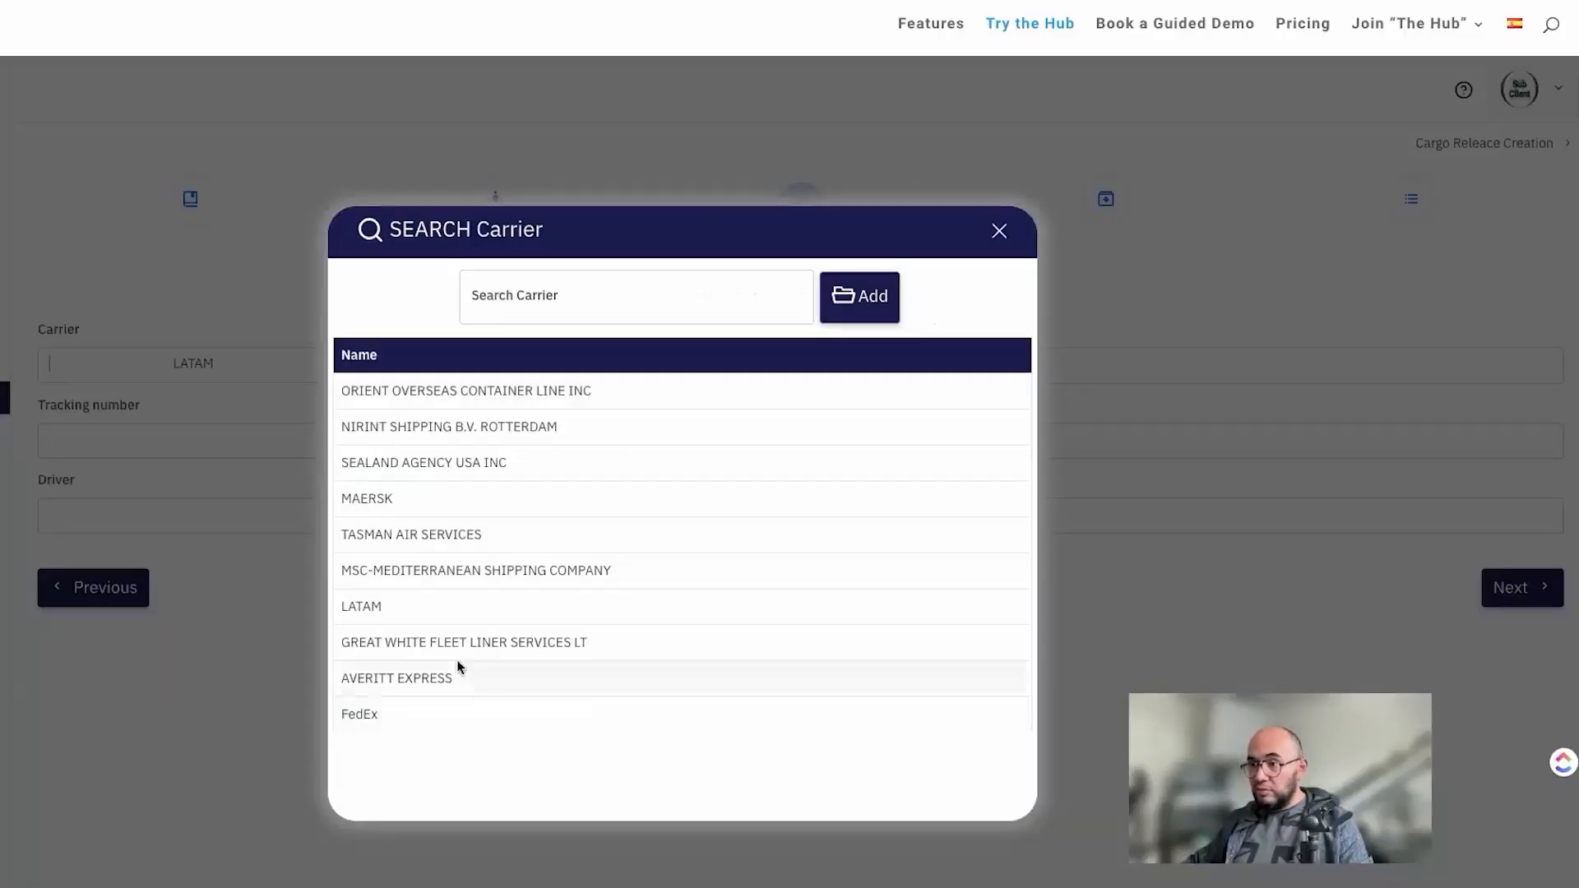
left_click(405, 668)
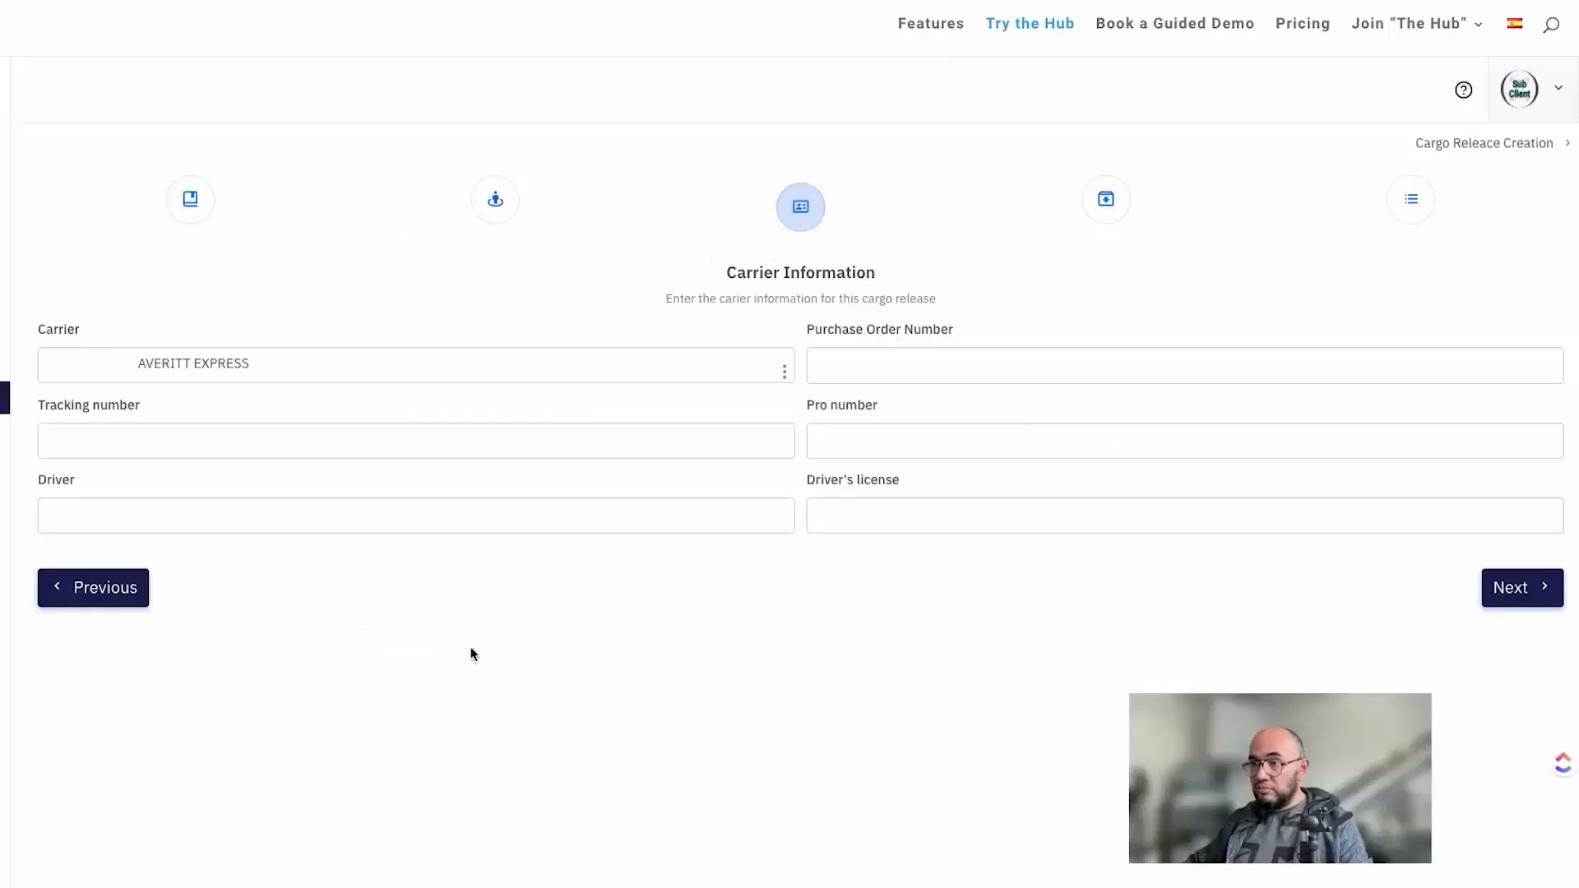
left_click(1325, 371)
type("CR-242-iHub")
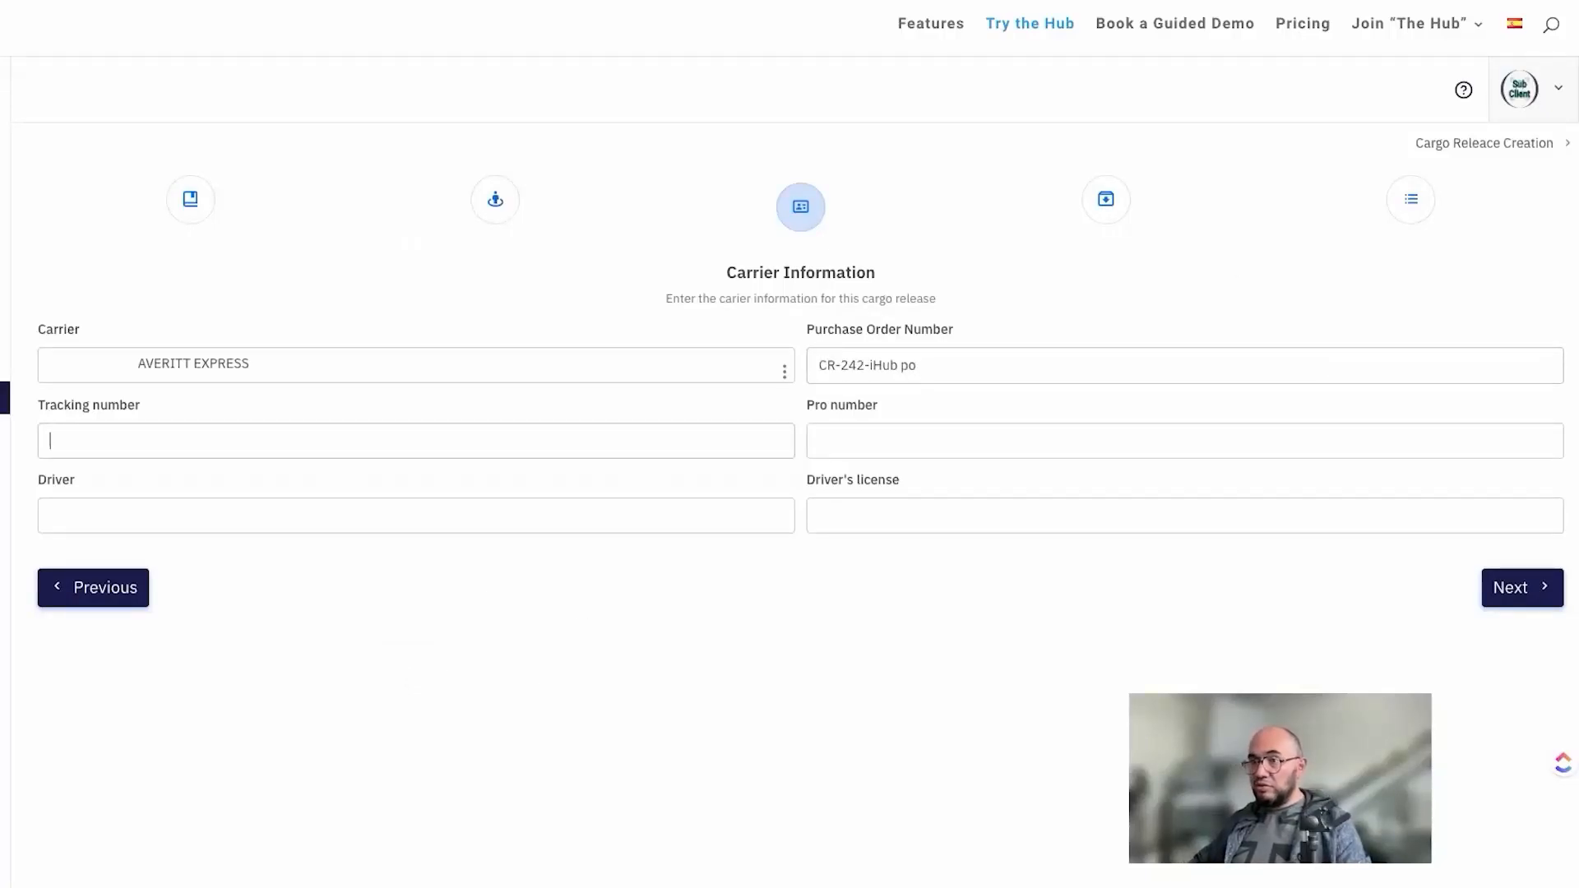
type("CR-242-iHub")
Step: Enter the driver's full name and driver's license number, and continue to Item Aggregation
type("CR-242-iHub")
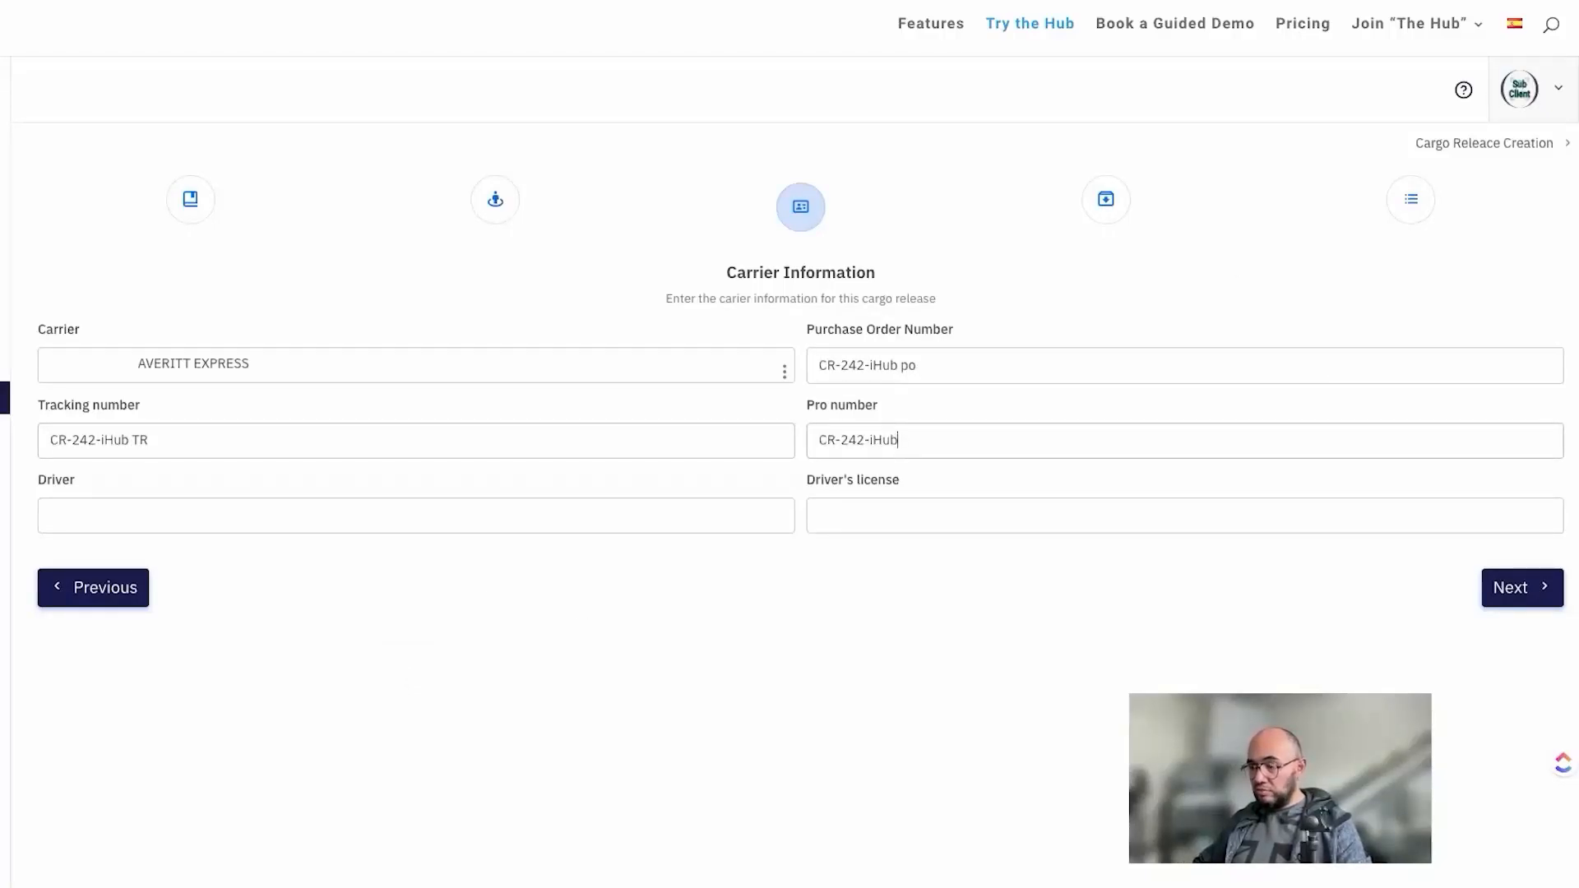
type("PRO")
type("CR-242-iHub")
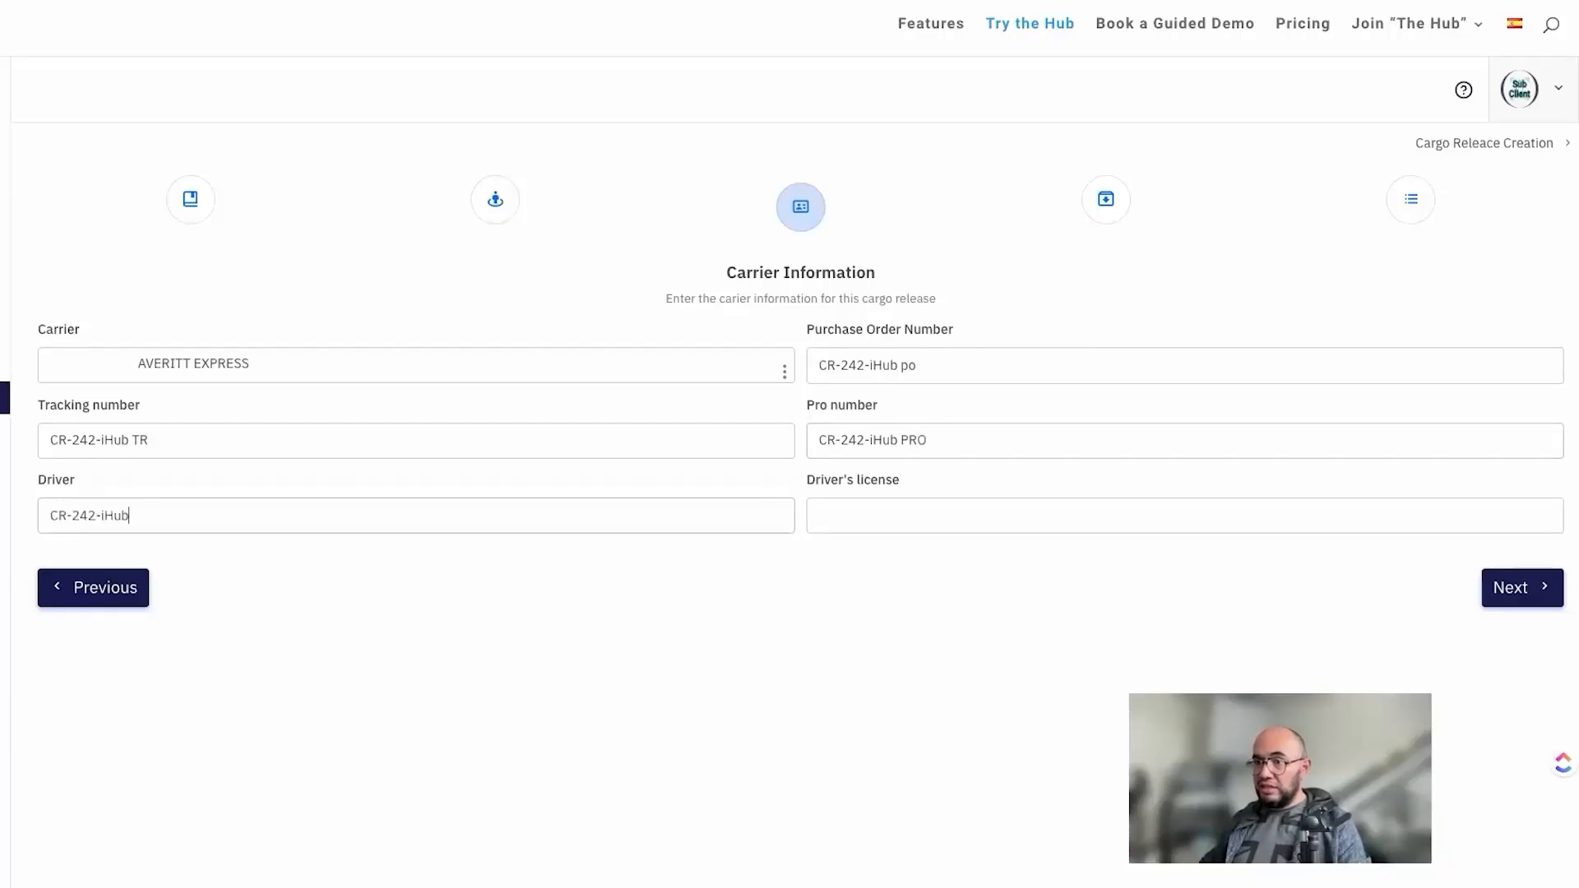
key("ctrl+a")
type("Pep")
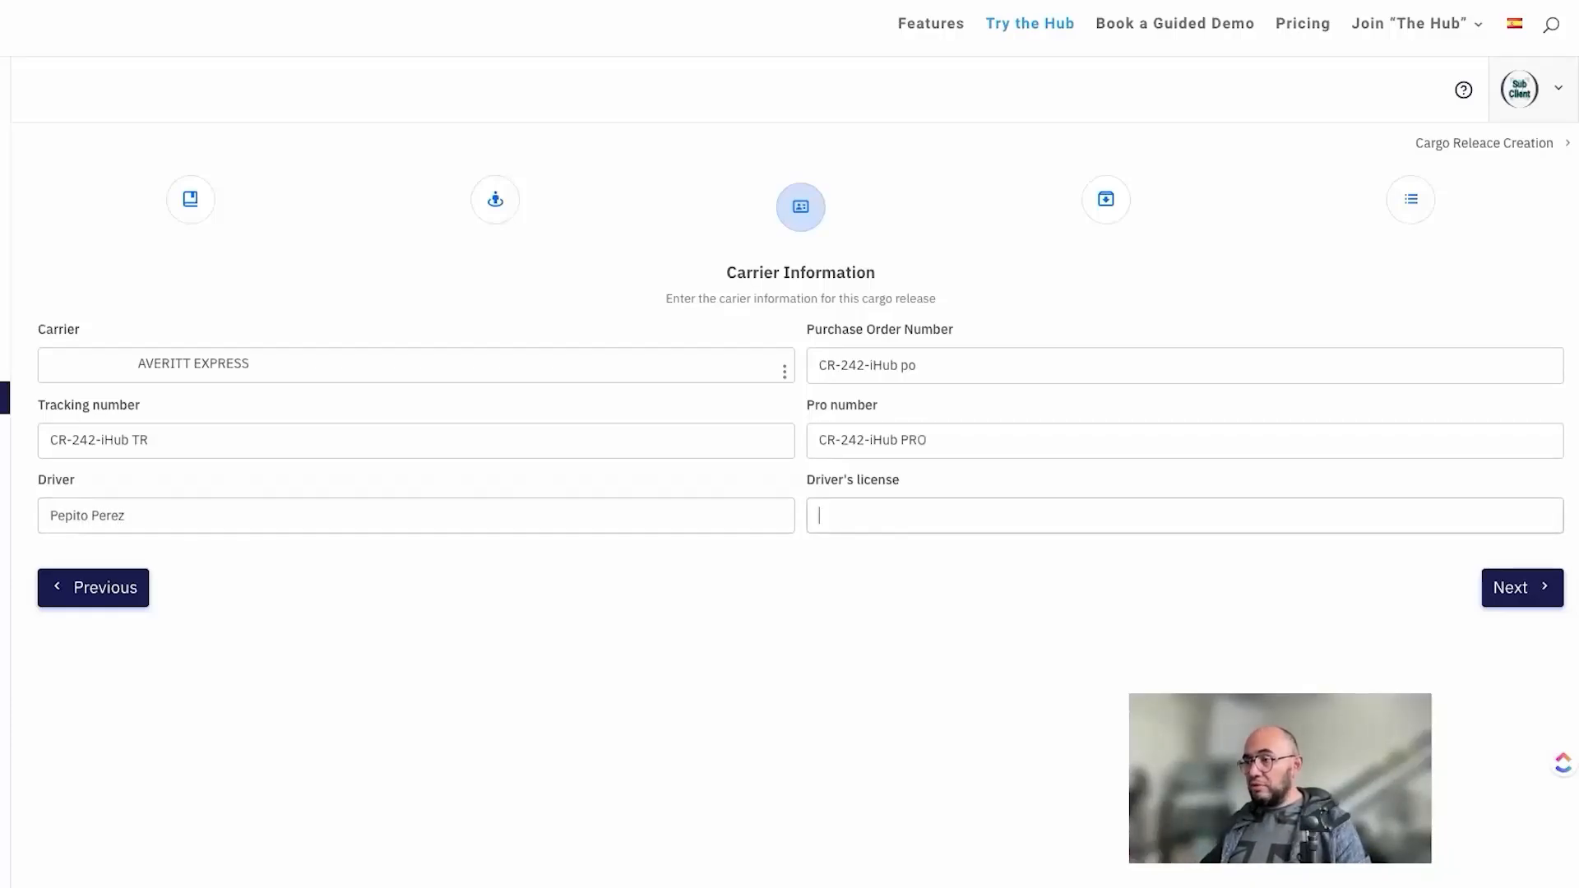
key("ctrl+v")
key("ctrl+a")
type("12")
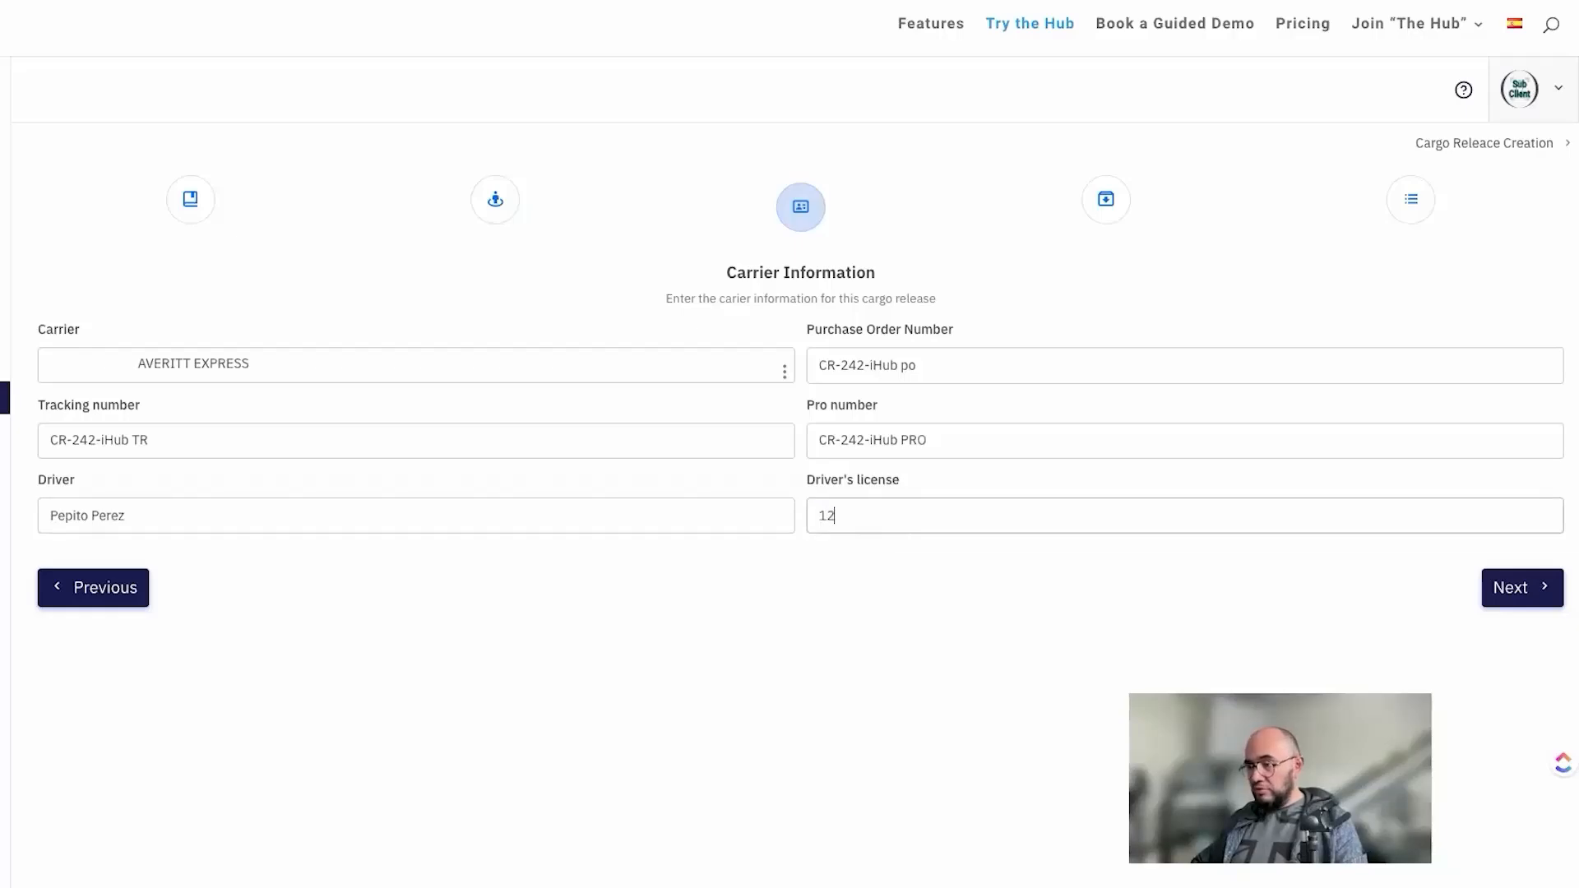
left_click(1536, 593)
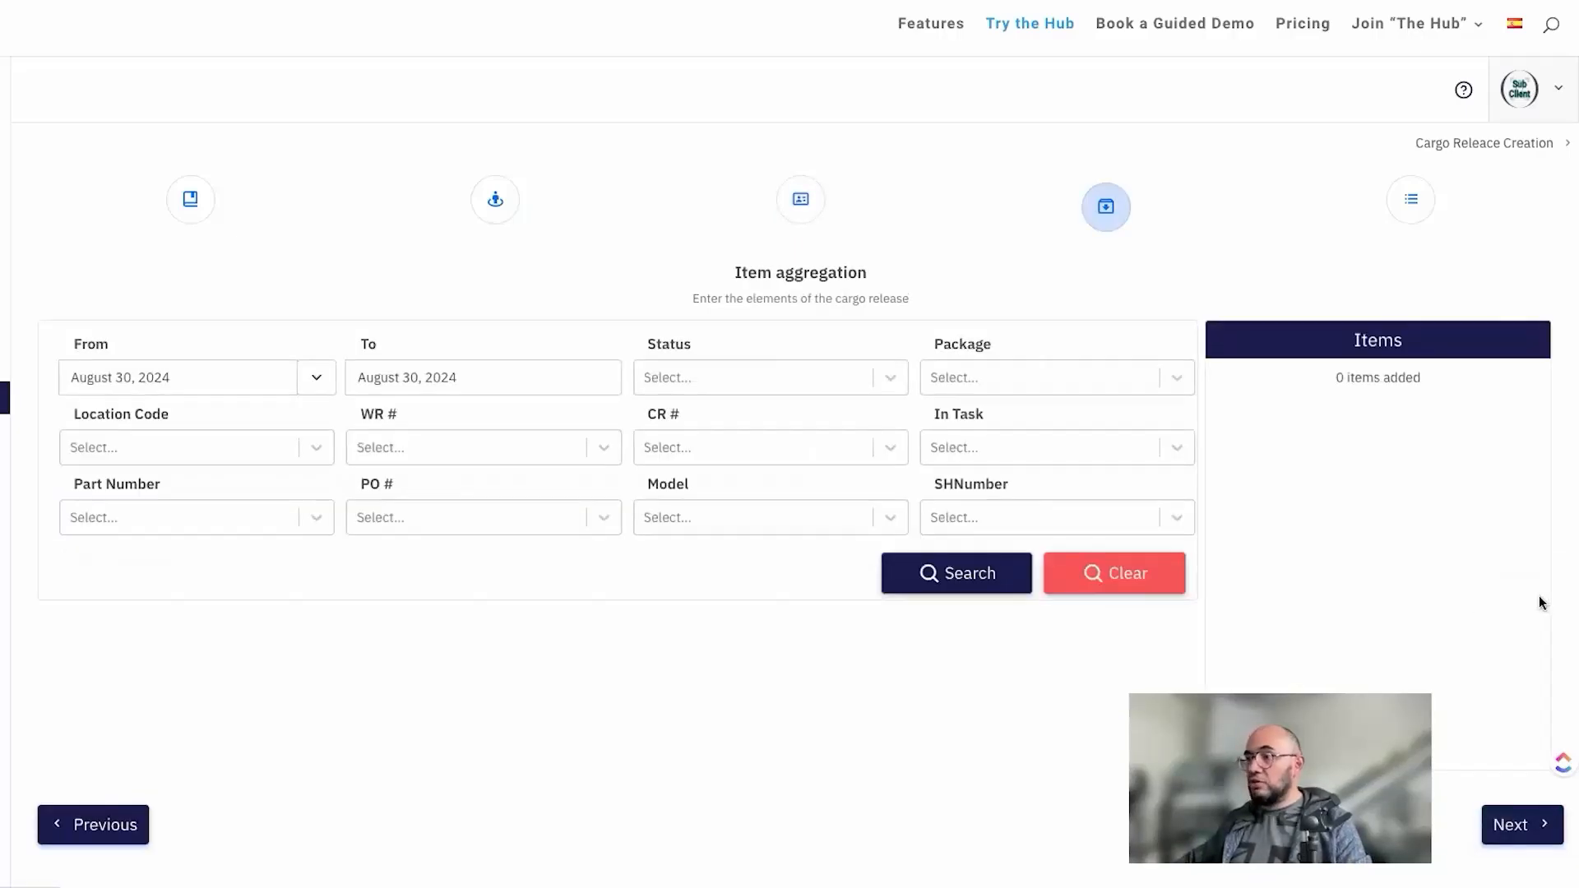
Step: Set the item date range to This month and search for the available items
left_click(327, 378)
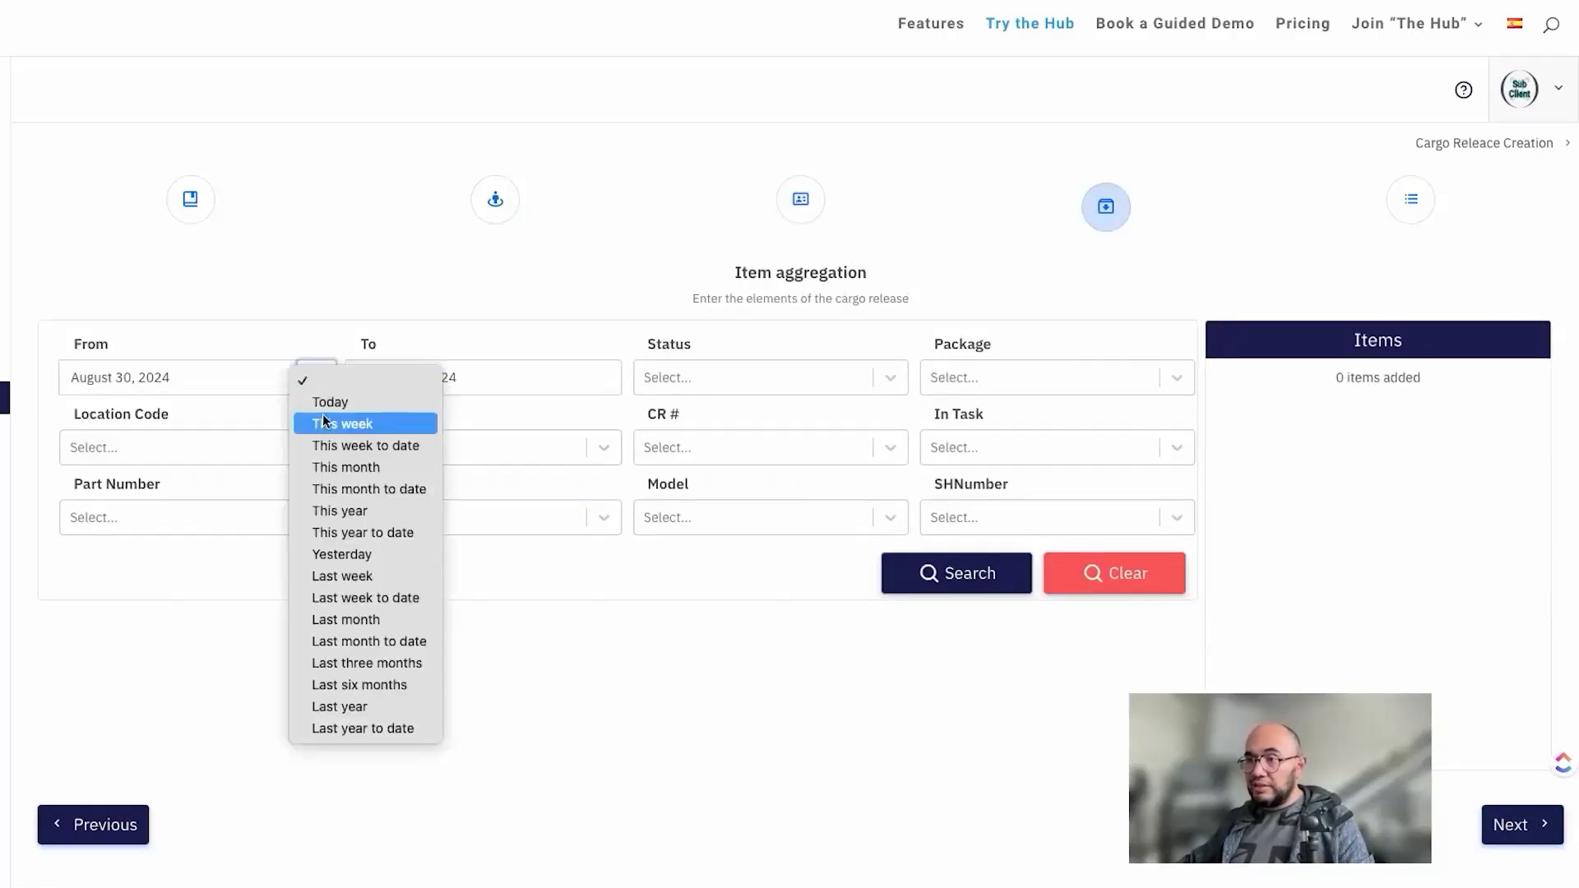
left_click(360, 467)
left_click(959, 587)
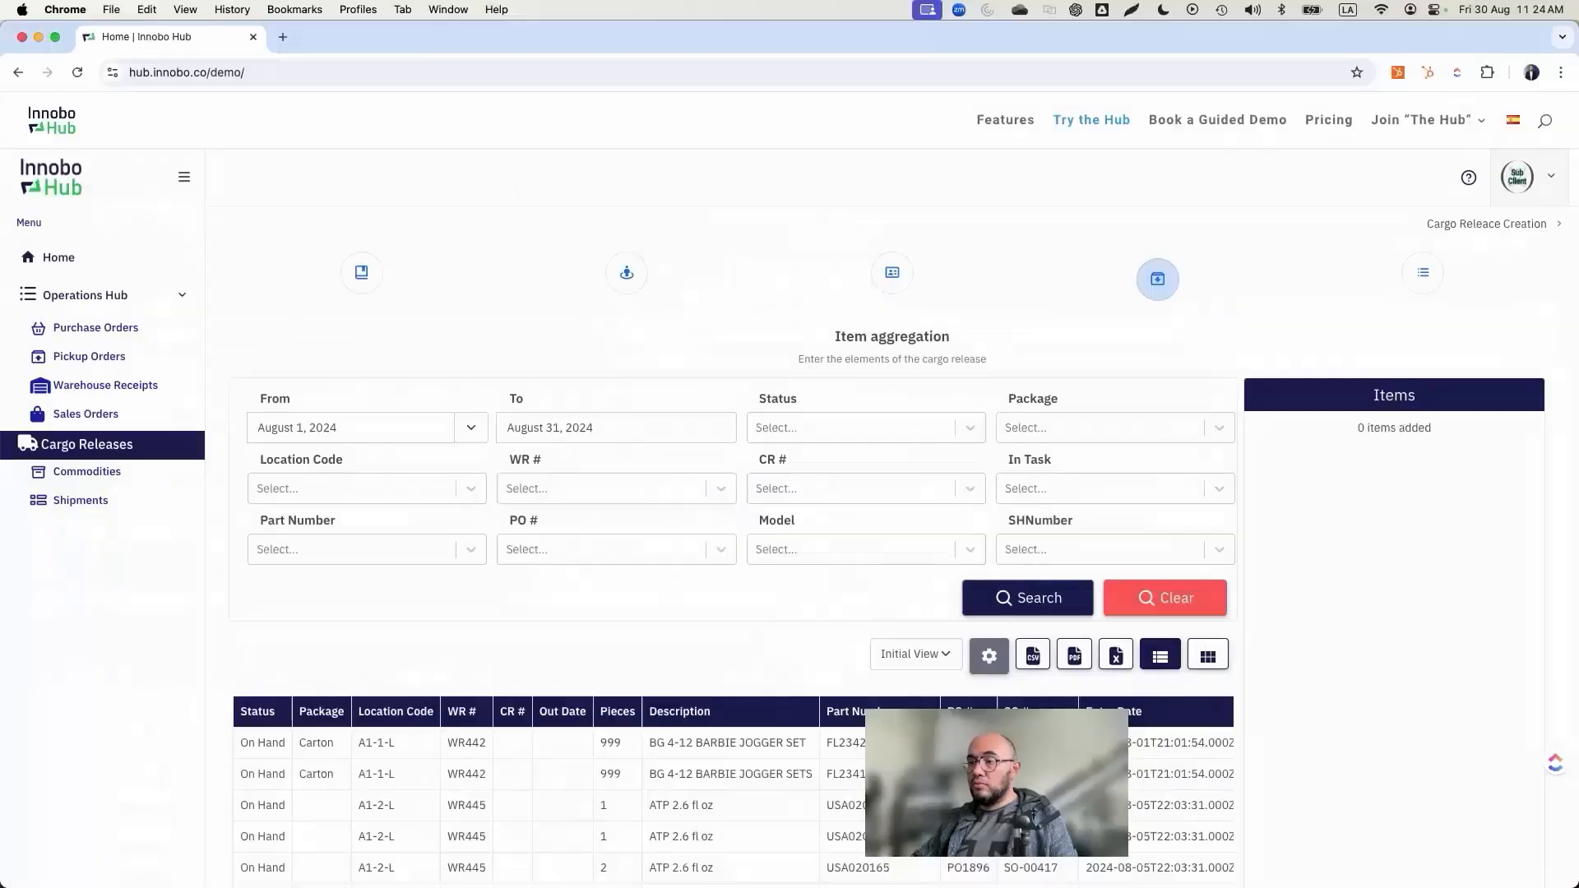
Step: Add the one-piece USA020165 item with SO-00383 from warehouse receipt WR445 to the cargo release
scroll(589, 637, "down", 3)
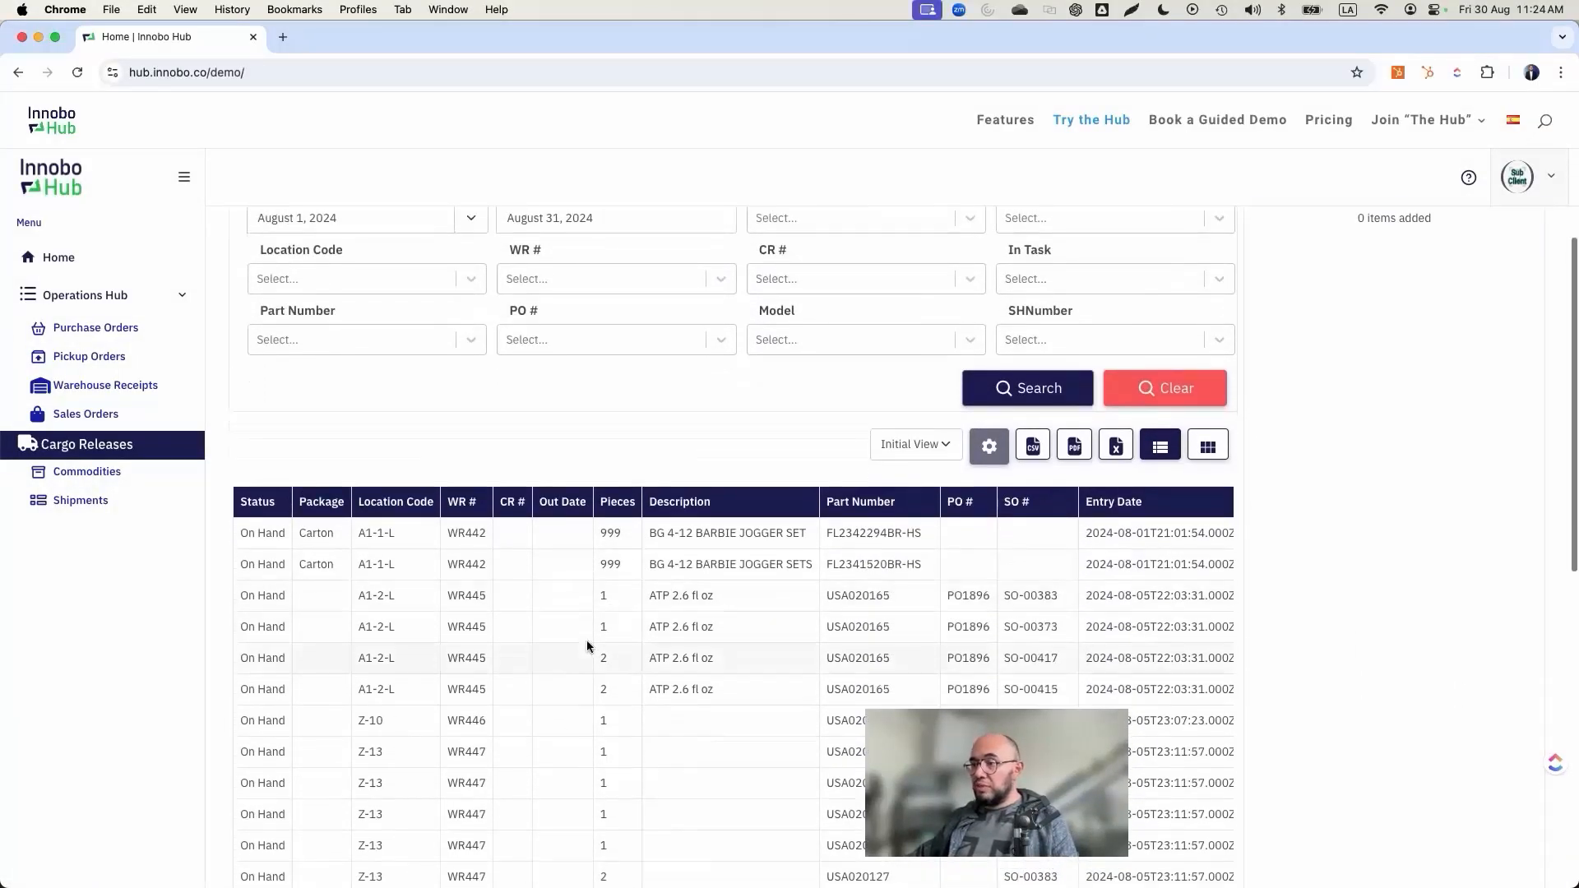
scroll(548, 673, "down", 1)
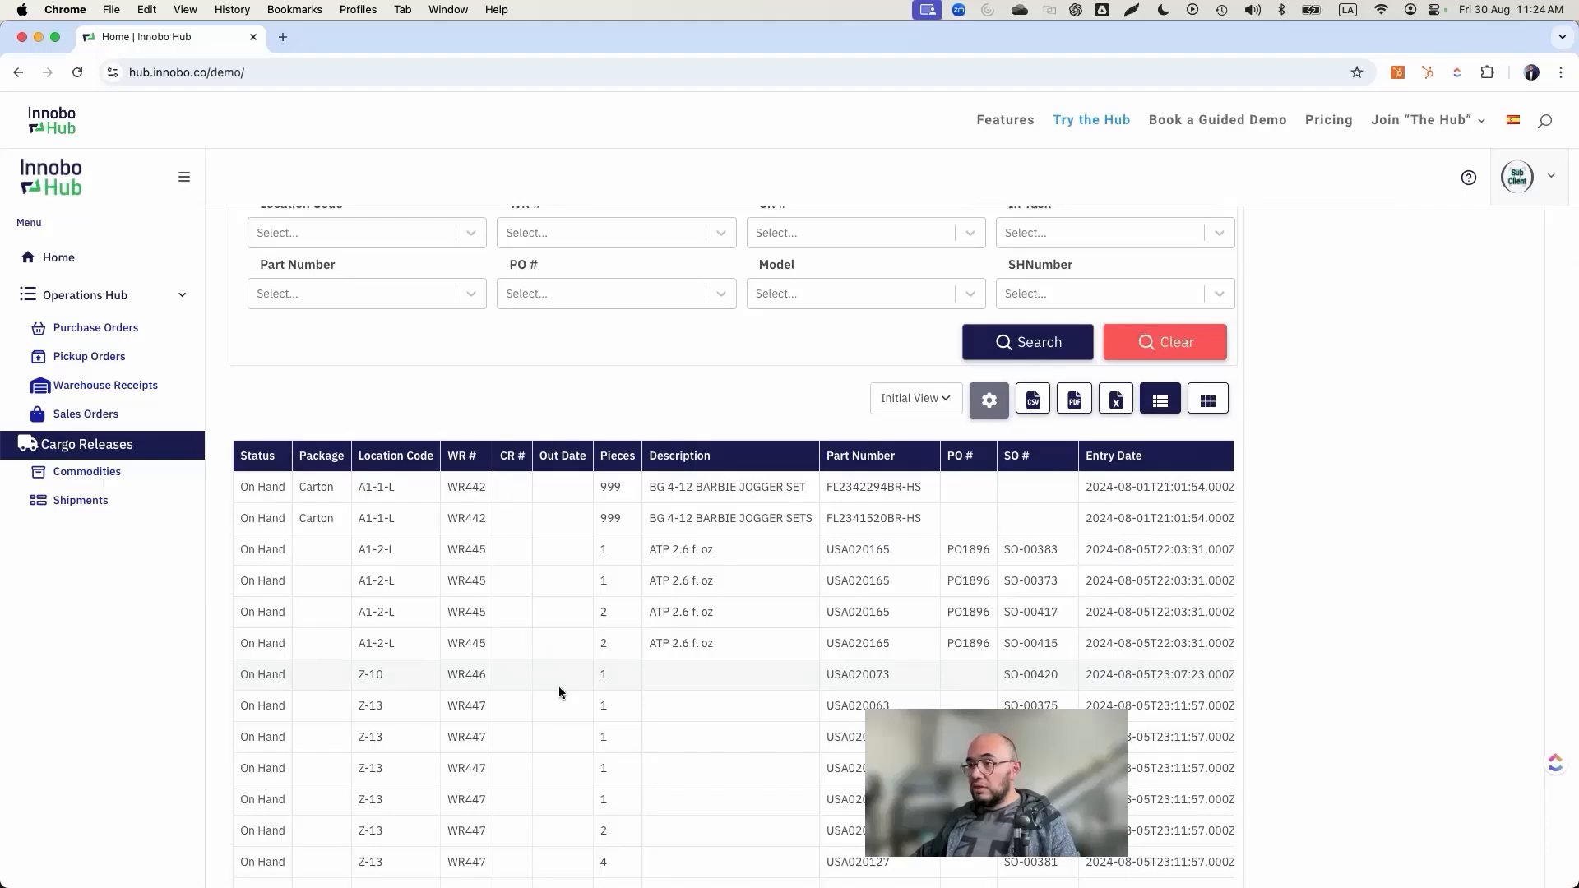
left_click(653, 549)
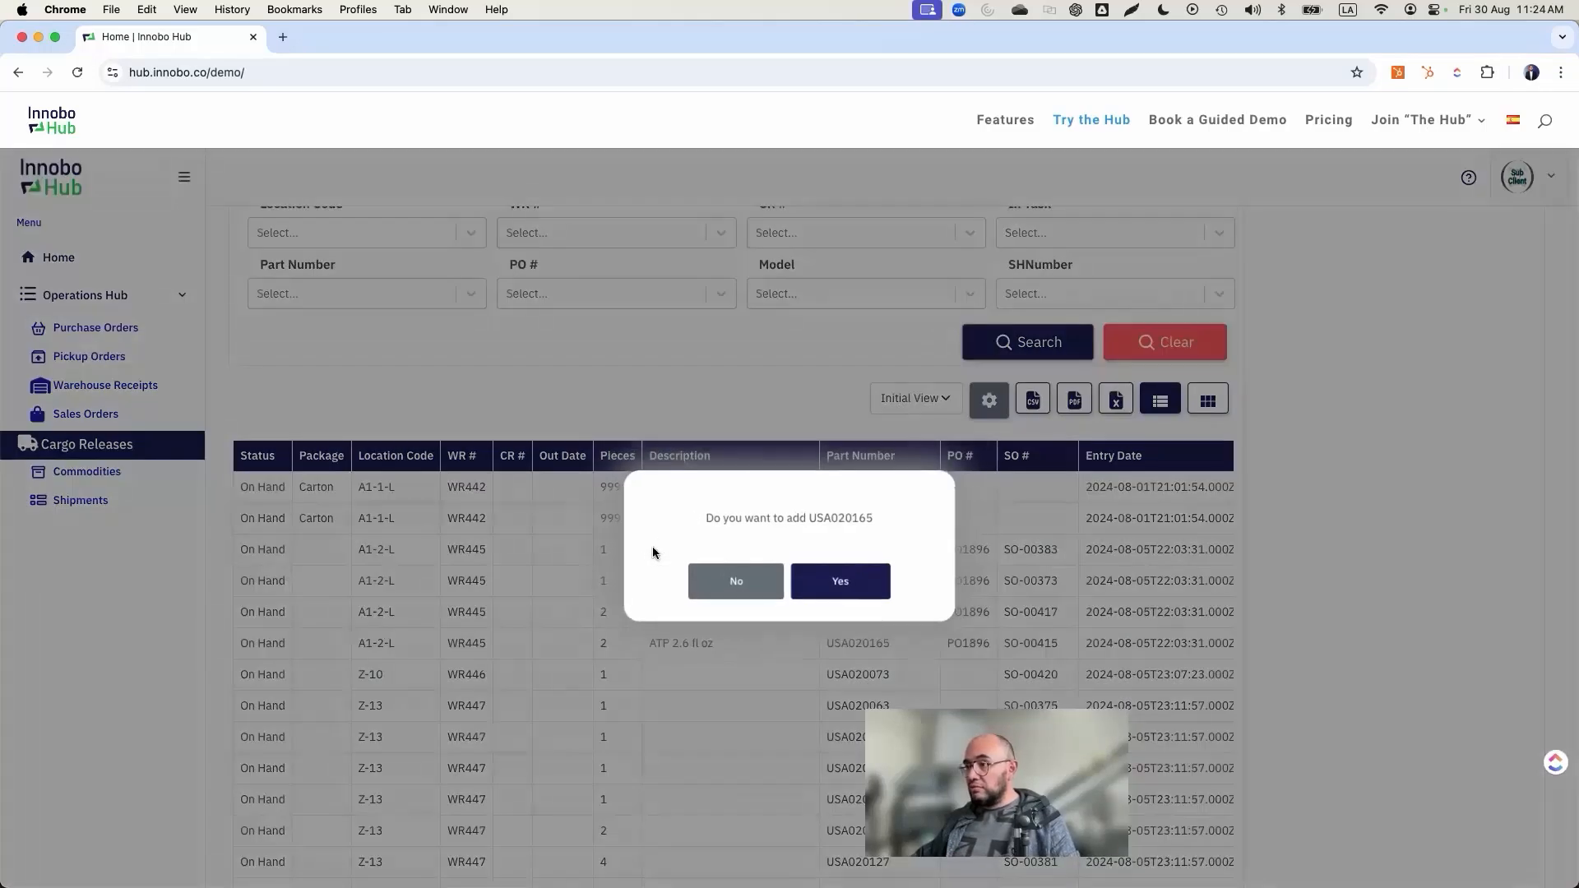
left_click(814, 586)
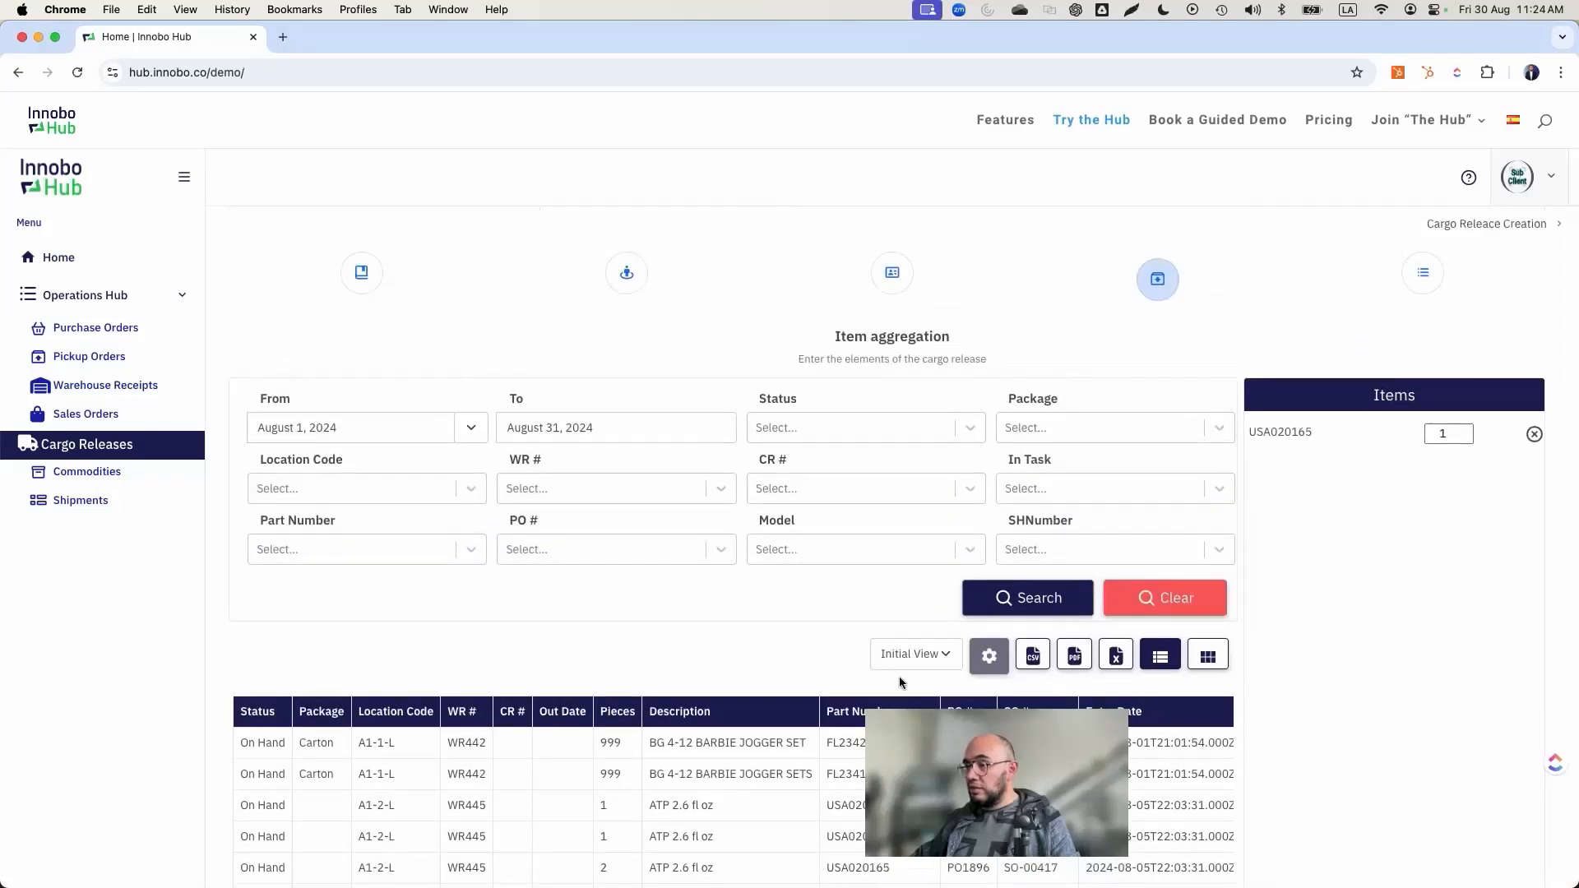
Step: Add the BG 4-12 BARBIE JOGGER SET item, part number FL2342294BR-HS, to the cargo release
scroll(756, 674, "down", 3)
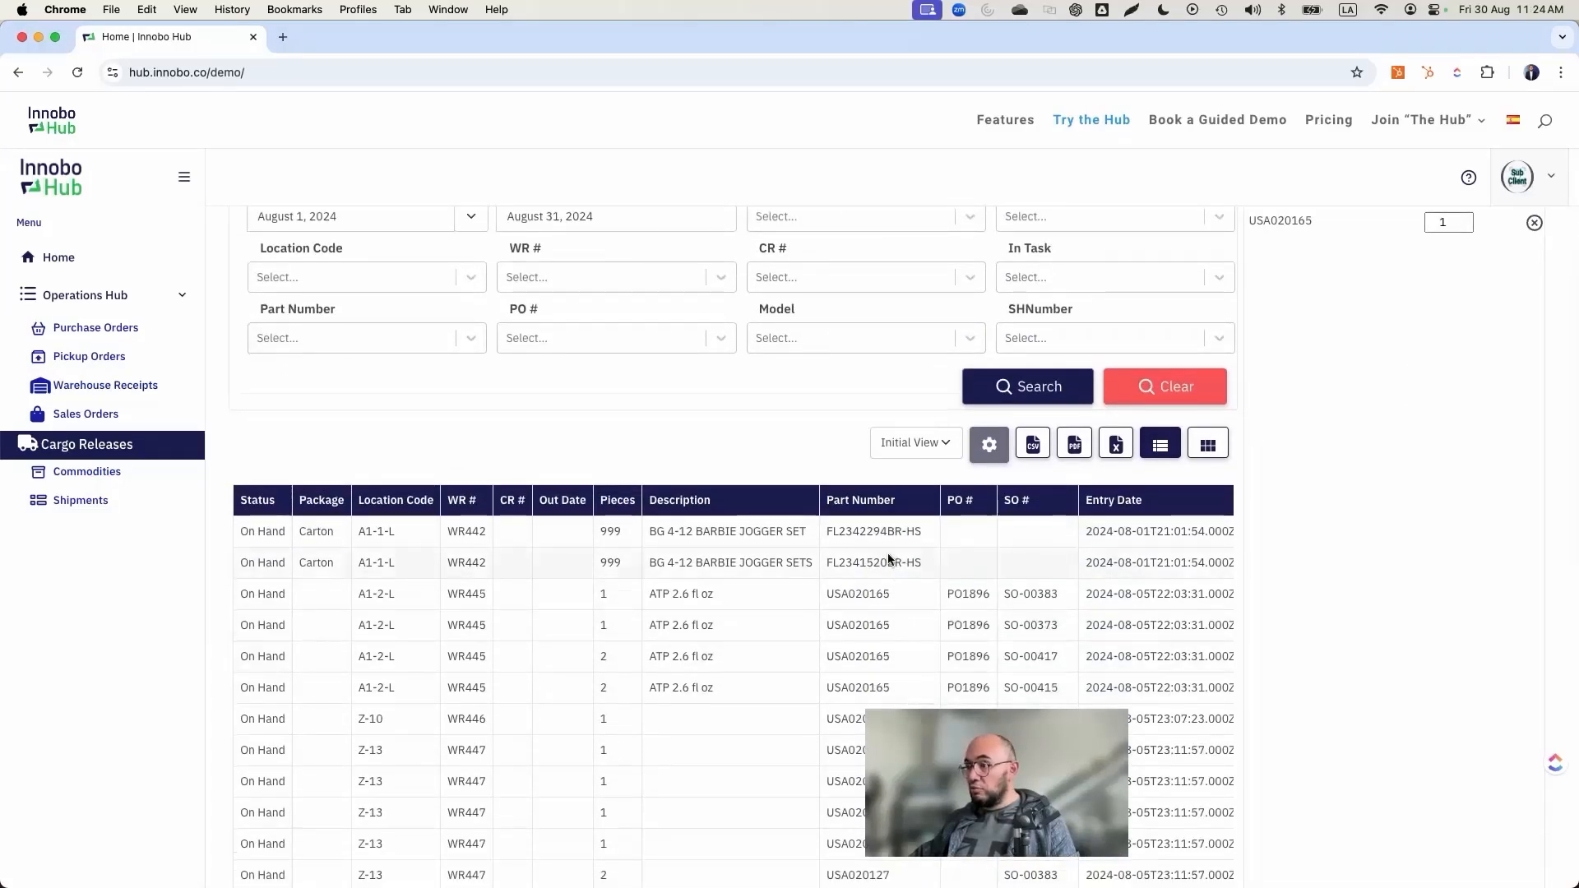
scroll(822, 592, "down", 2)
scroll(851, 598, "down", 10)
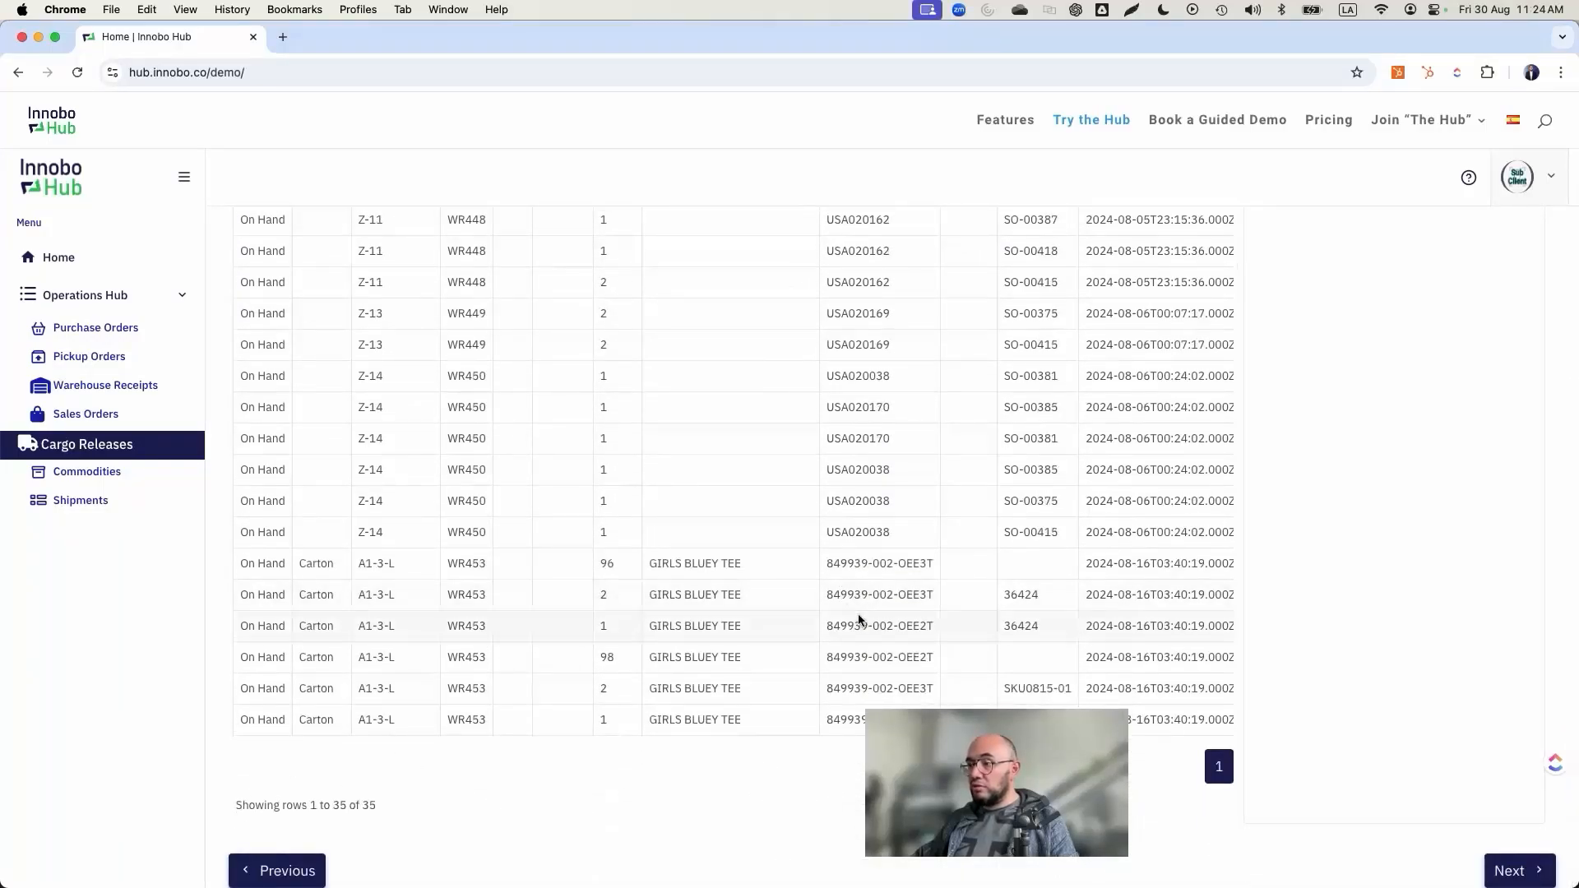
scroll(859, 619, "up", 10)
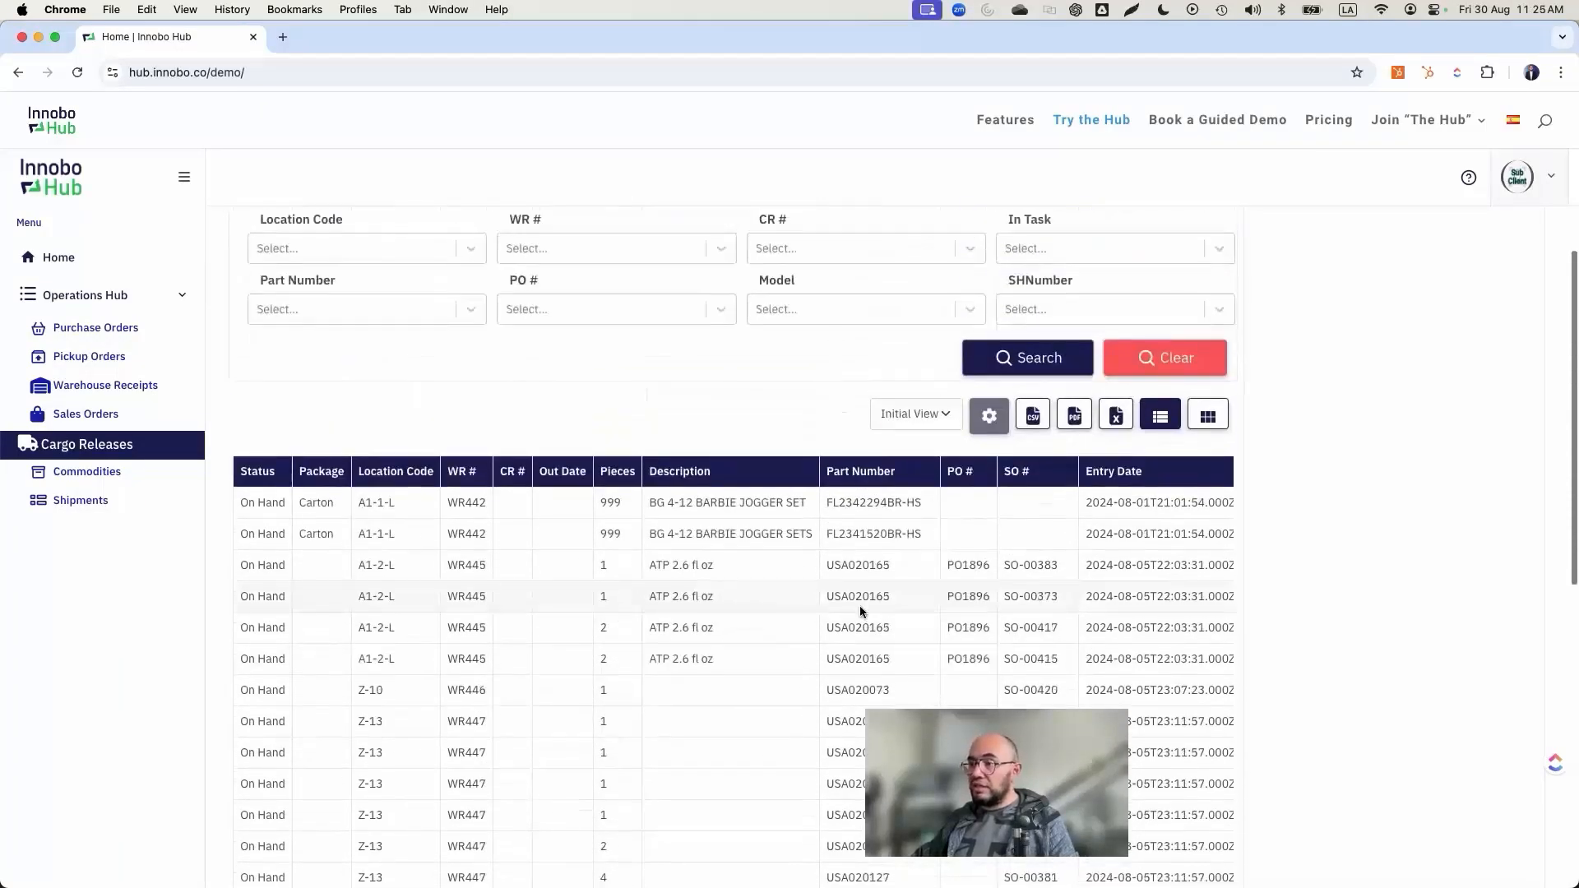
scroll(859, 603, "up", 5)
scroll(781, 628, "down", 3)
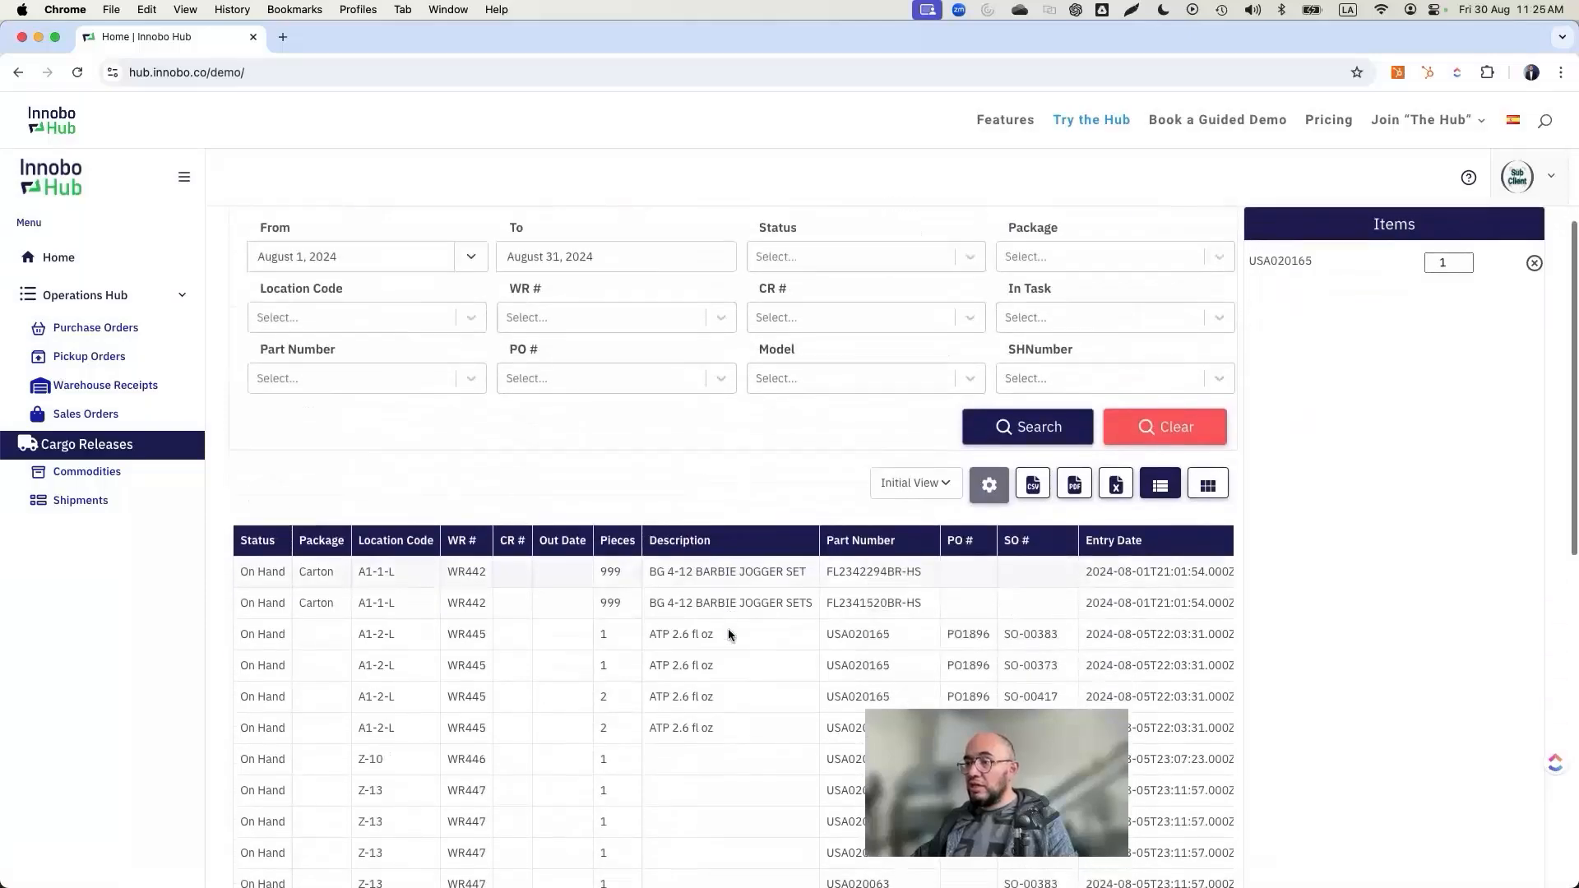
left_click(704, 554)
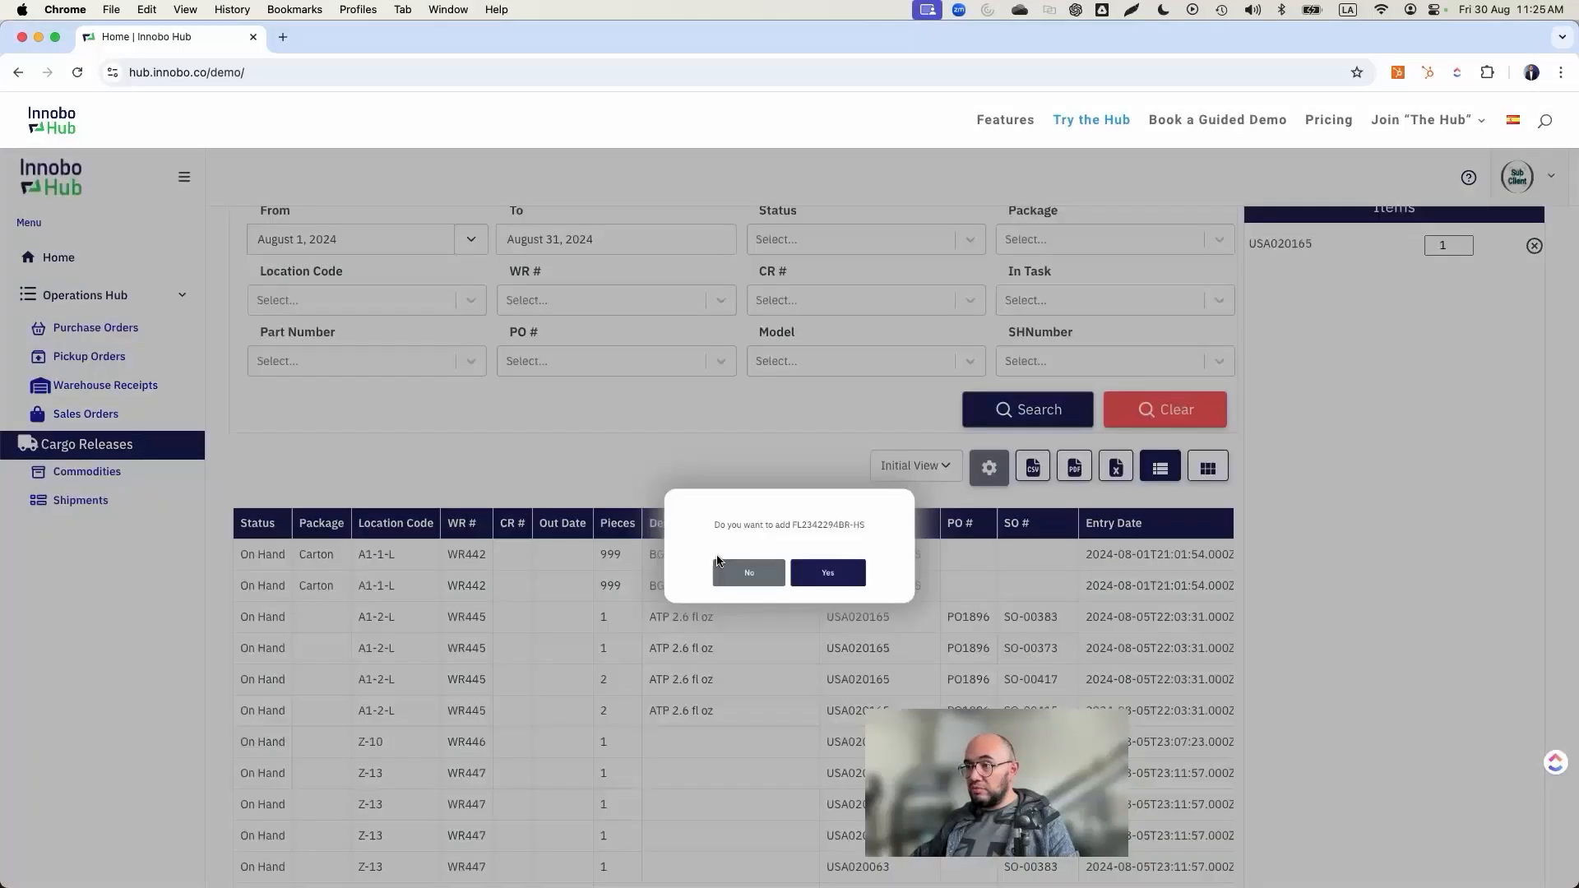
left_click(796, 584)
scroll(1417, 350, "up", 3)
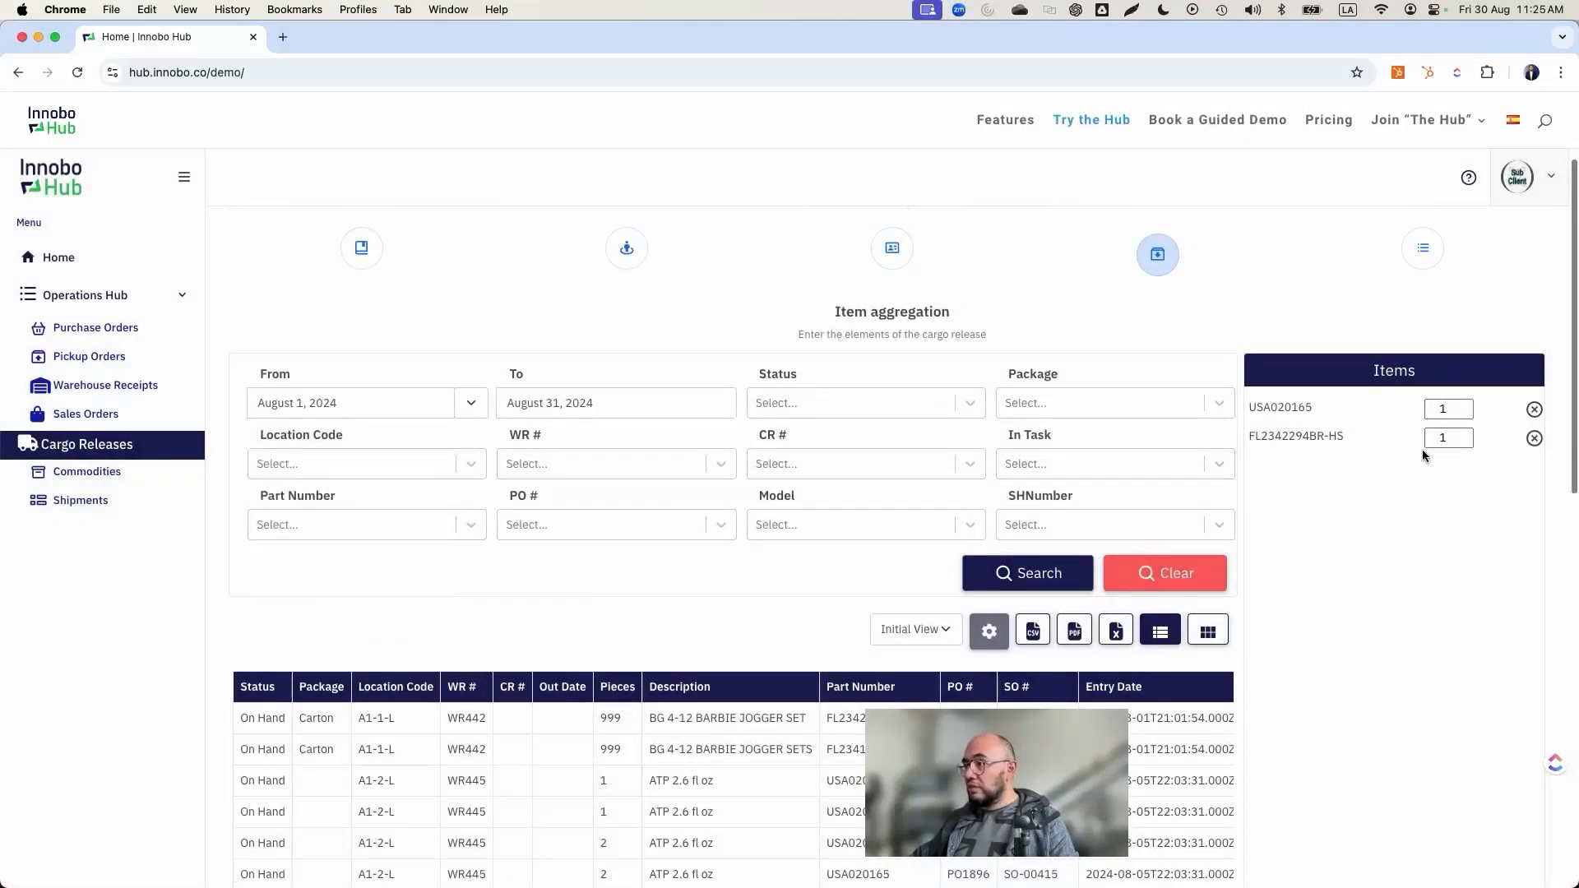
Step: Set the quantity of item FL2342294BR-HS to 20 and continue to the Summary
scroll(1423, 451, "down", 2)
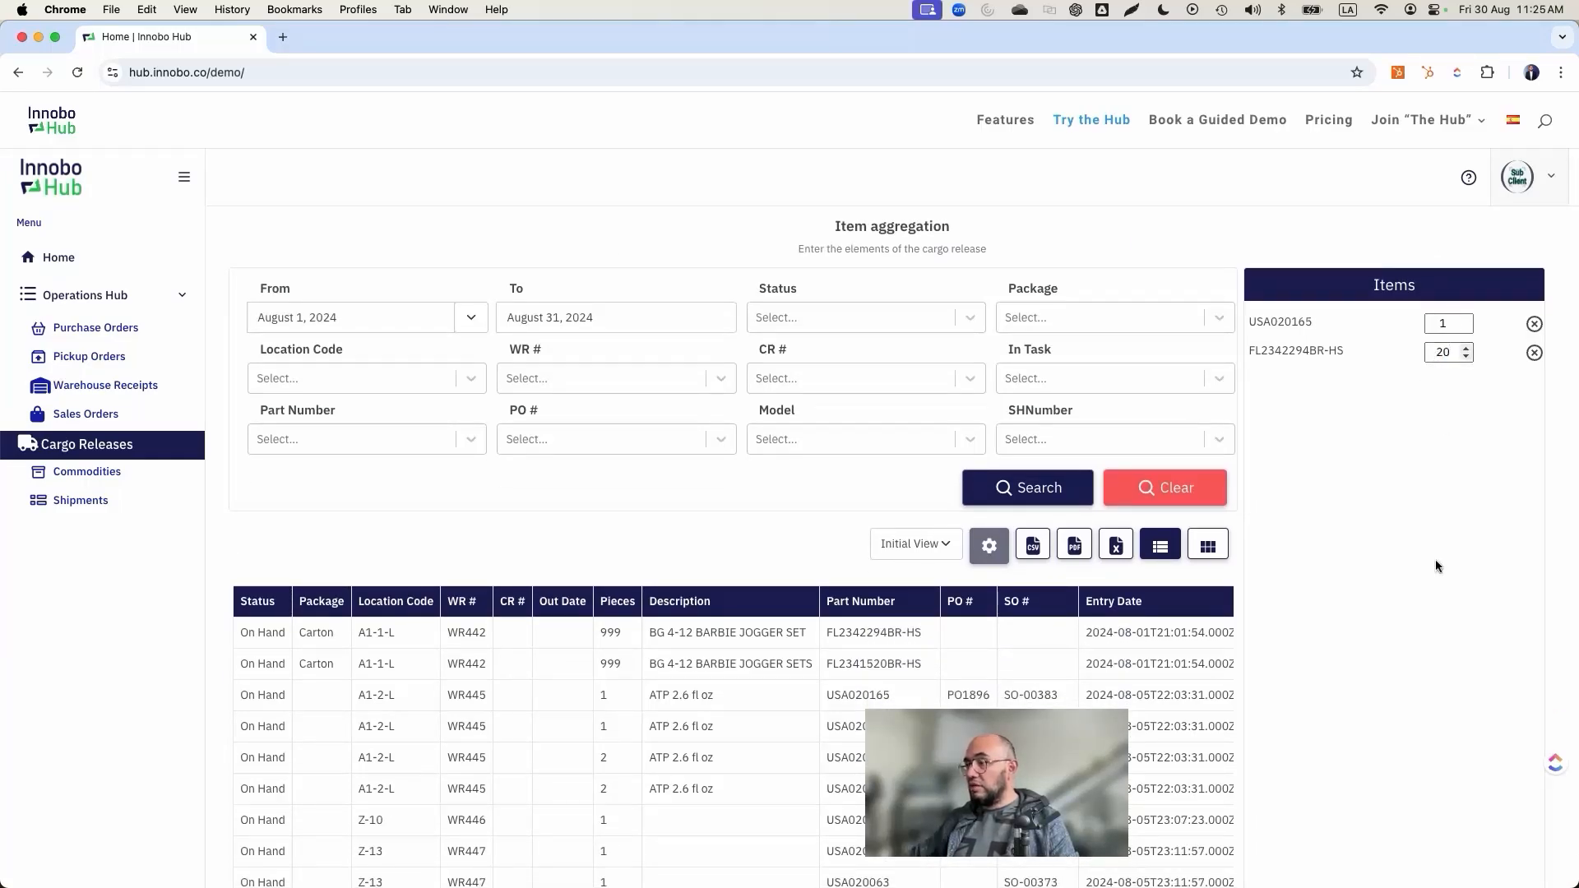
scroll(1383, 704, "down", 12)
left_click(1534, 878)
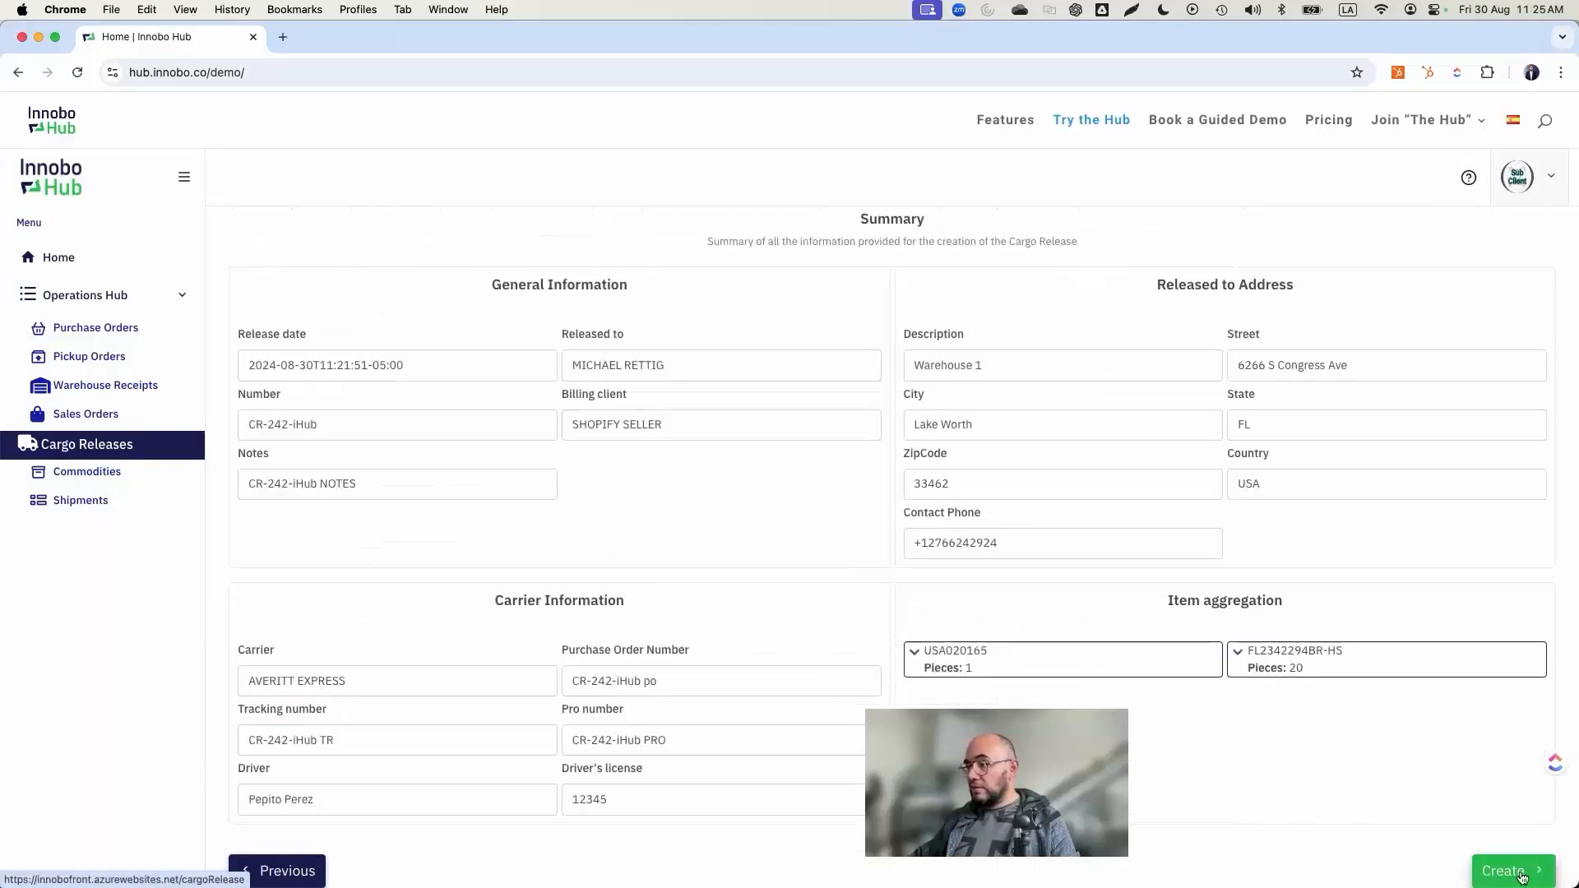
Step: Review the added items' details in the Summary and create the cargo release
scroll(1001, 535, "down", 5)
left_click(1074, 227)
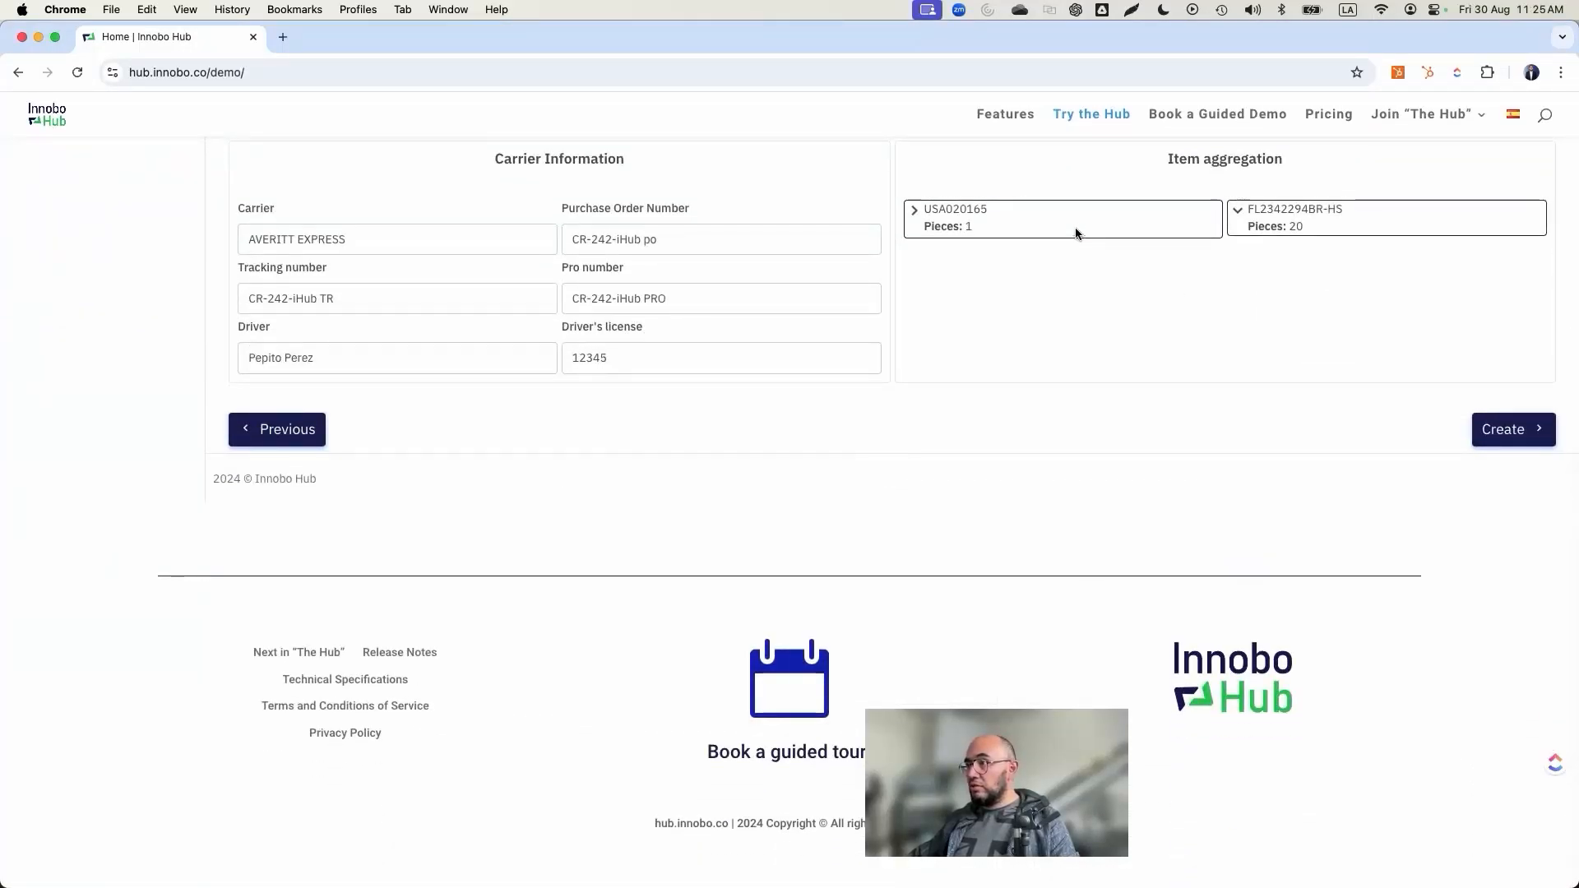
left_click(1269, 216)
left_click(1117, 216)
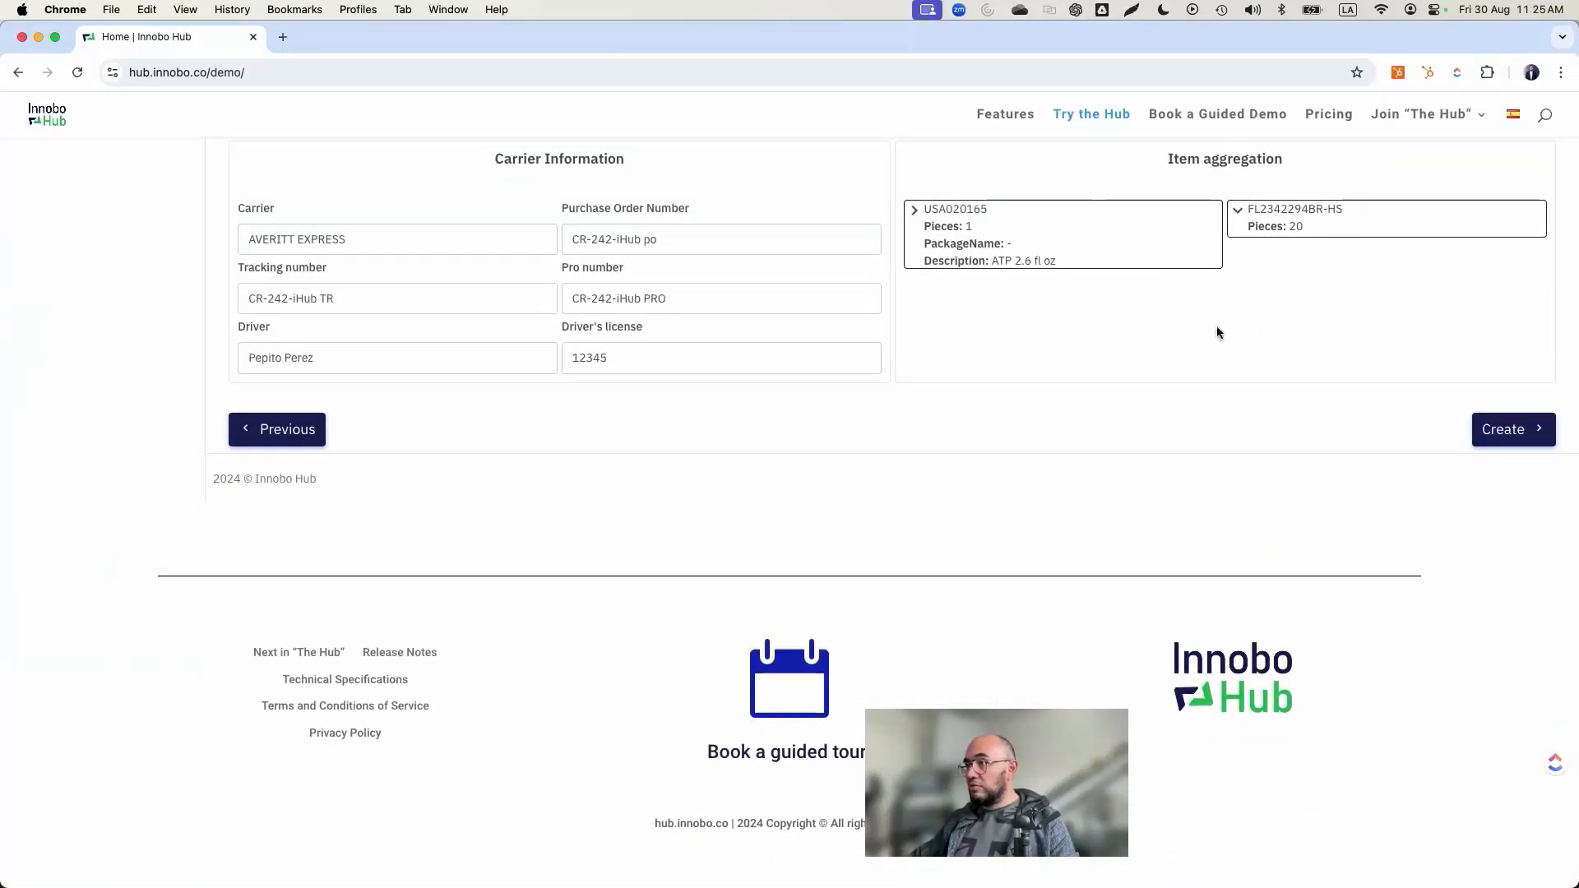
left_click(1498, 432)
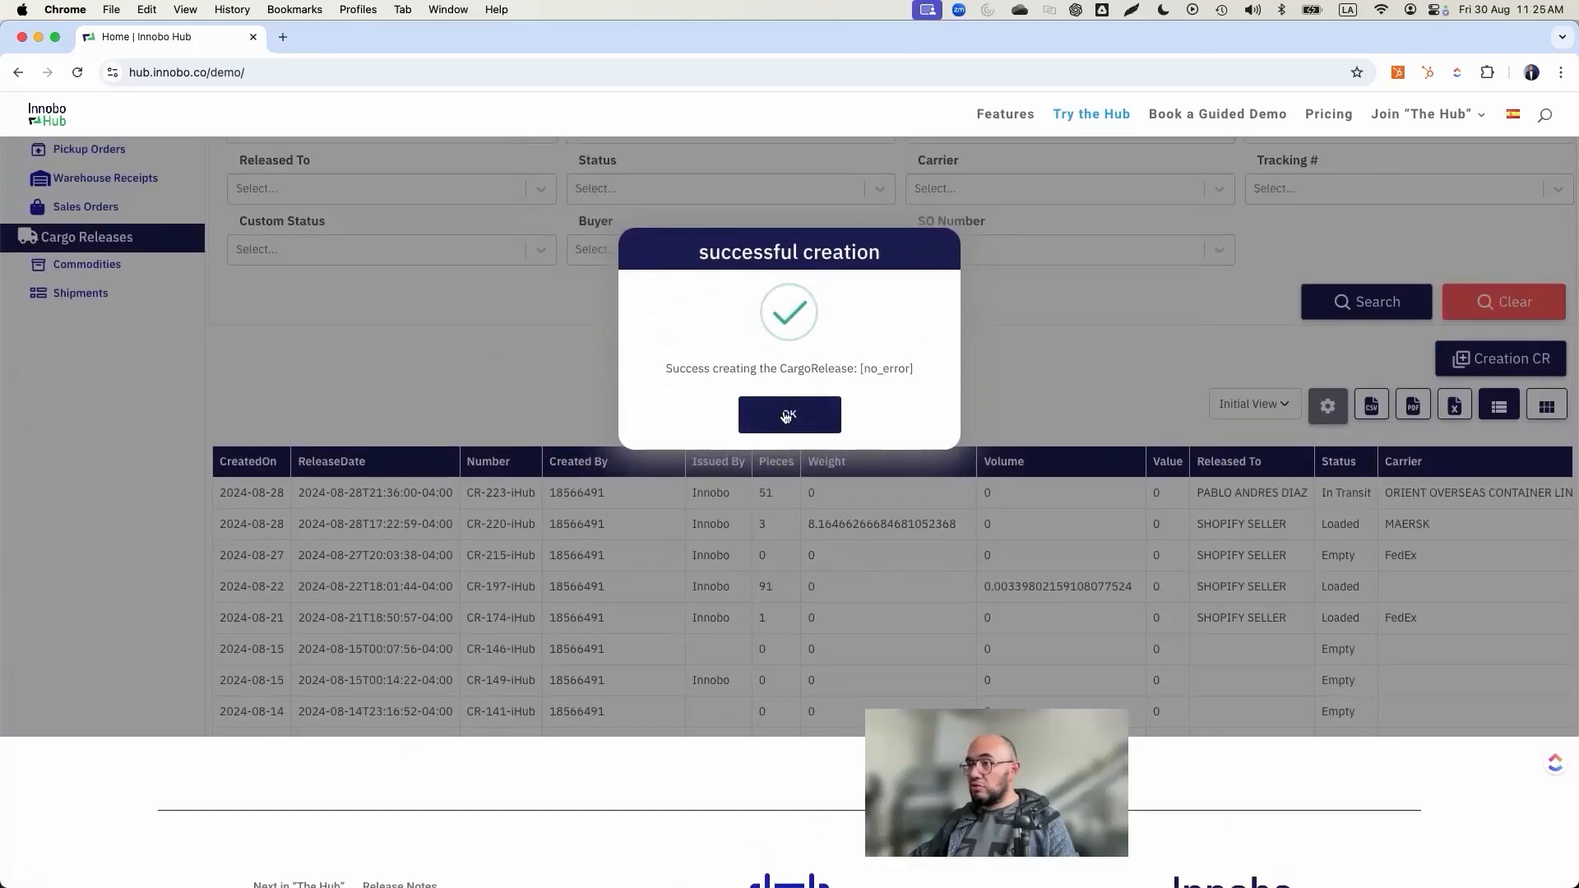
left_click(787, 416)
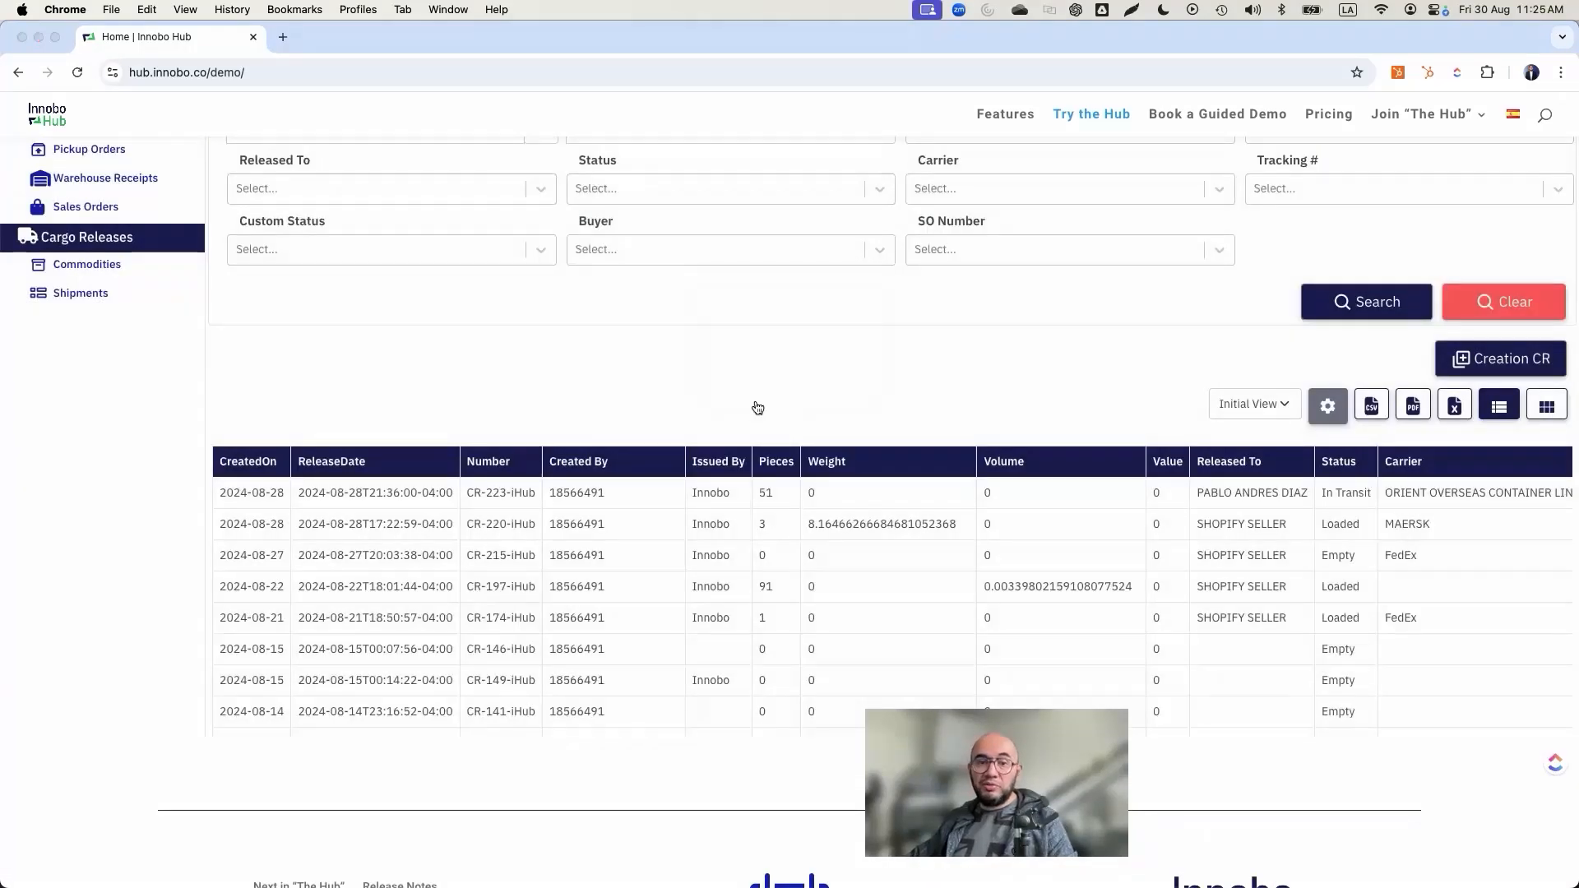
Step: Switch to Magaya in Microsoft Remote Desktop and open the newly created cargo release from the Cargo Release List
key("super+Tab")
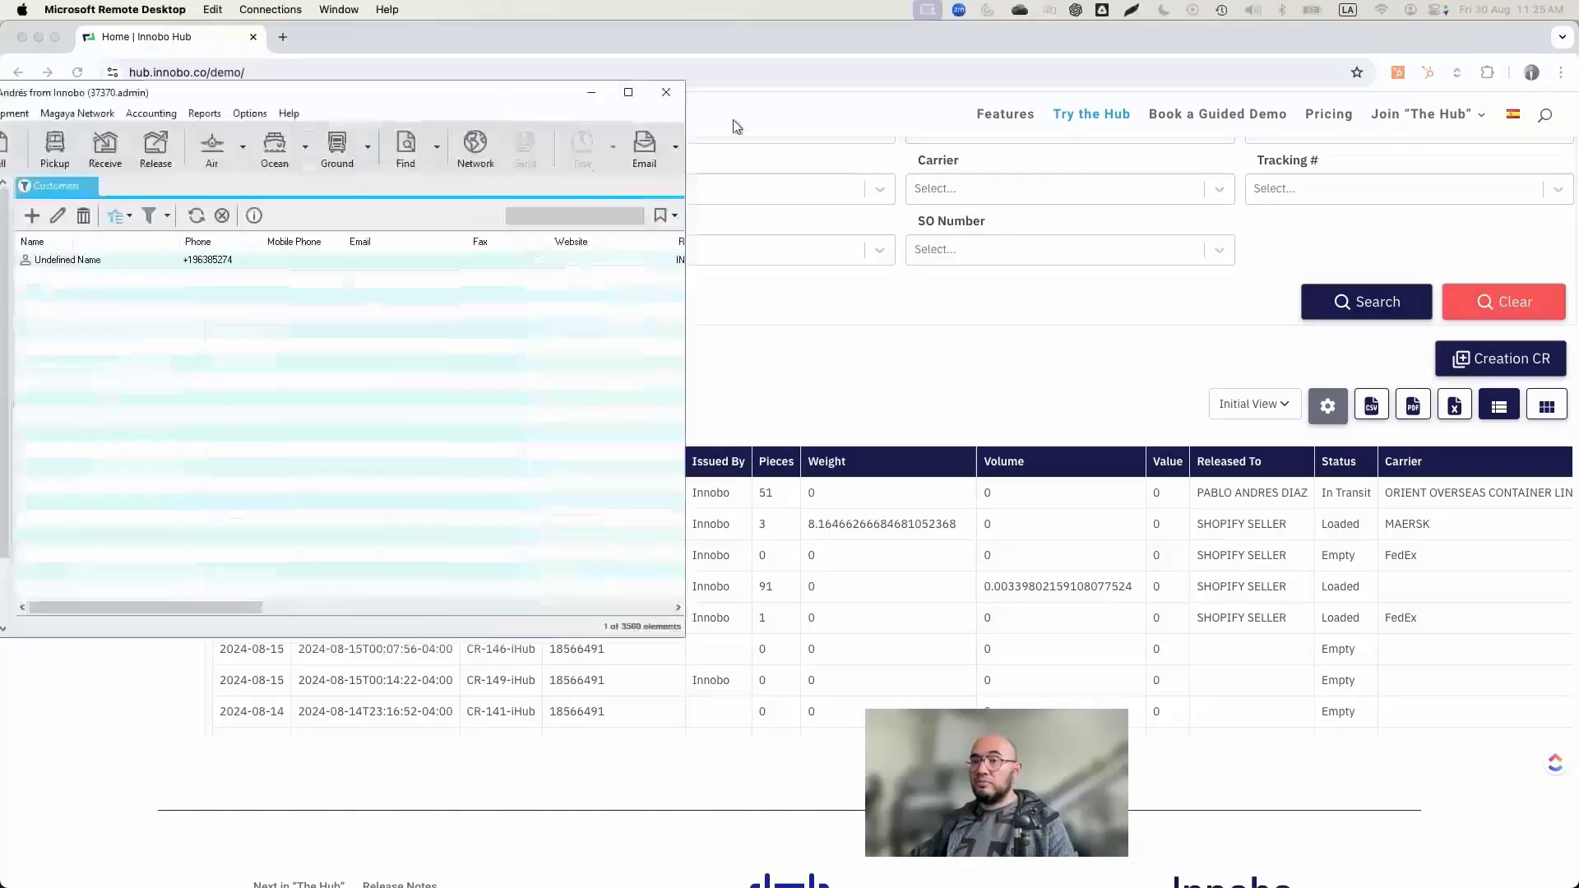
left_click_drag(733, 120, 640, 146)
double_click(640, 146)
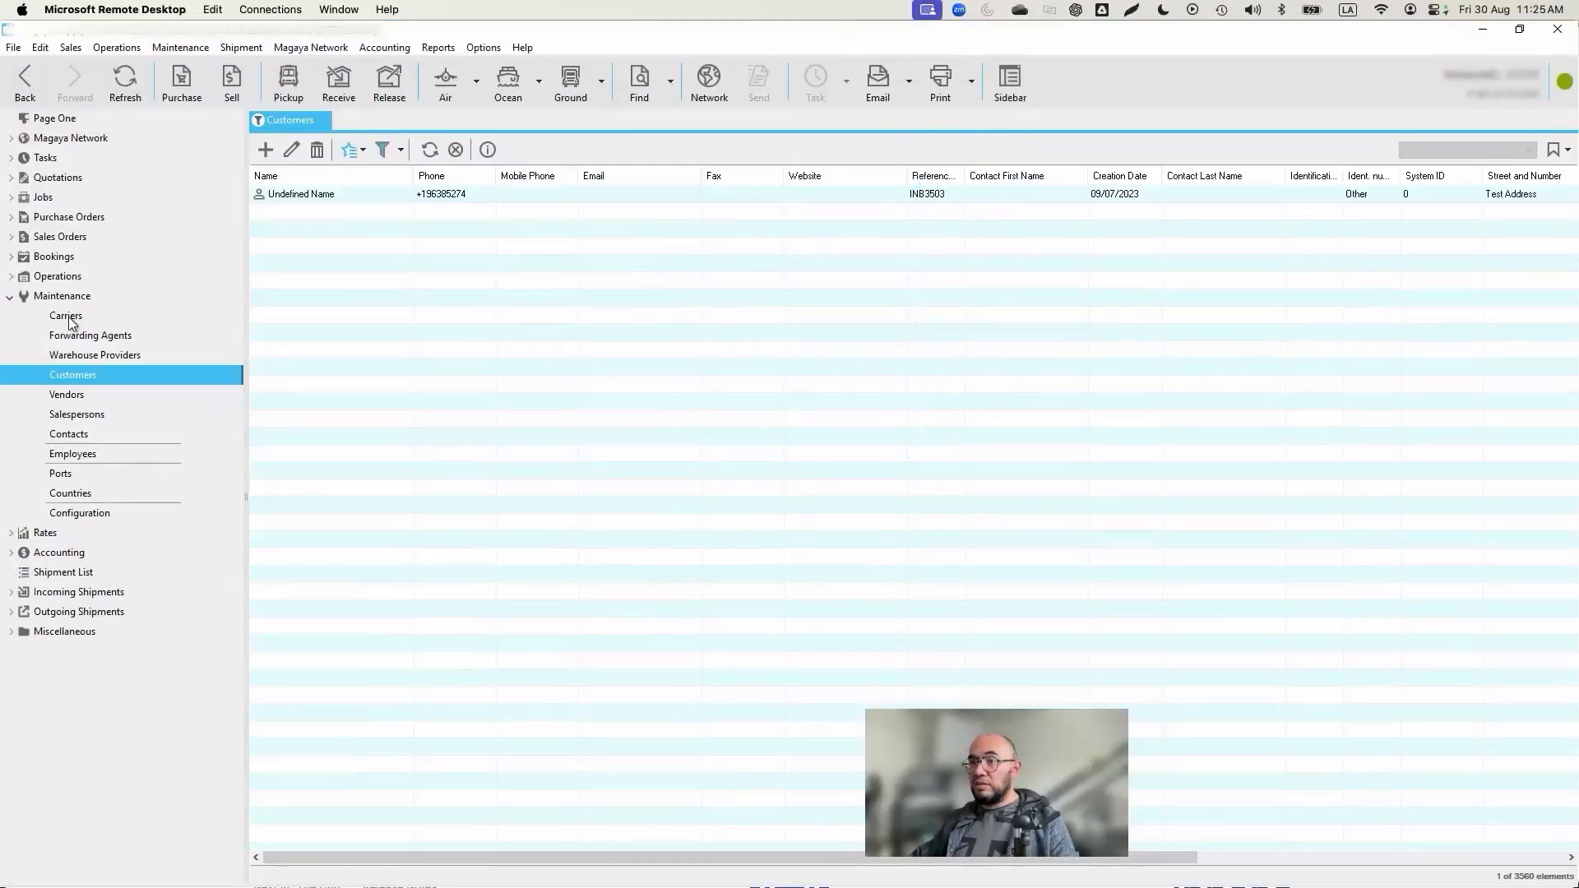
left_click(12, 278)
left_click(96, 414)
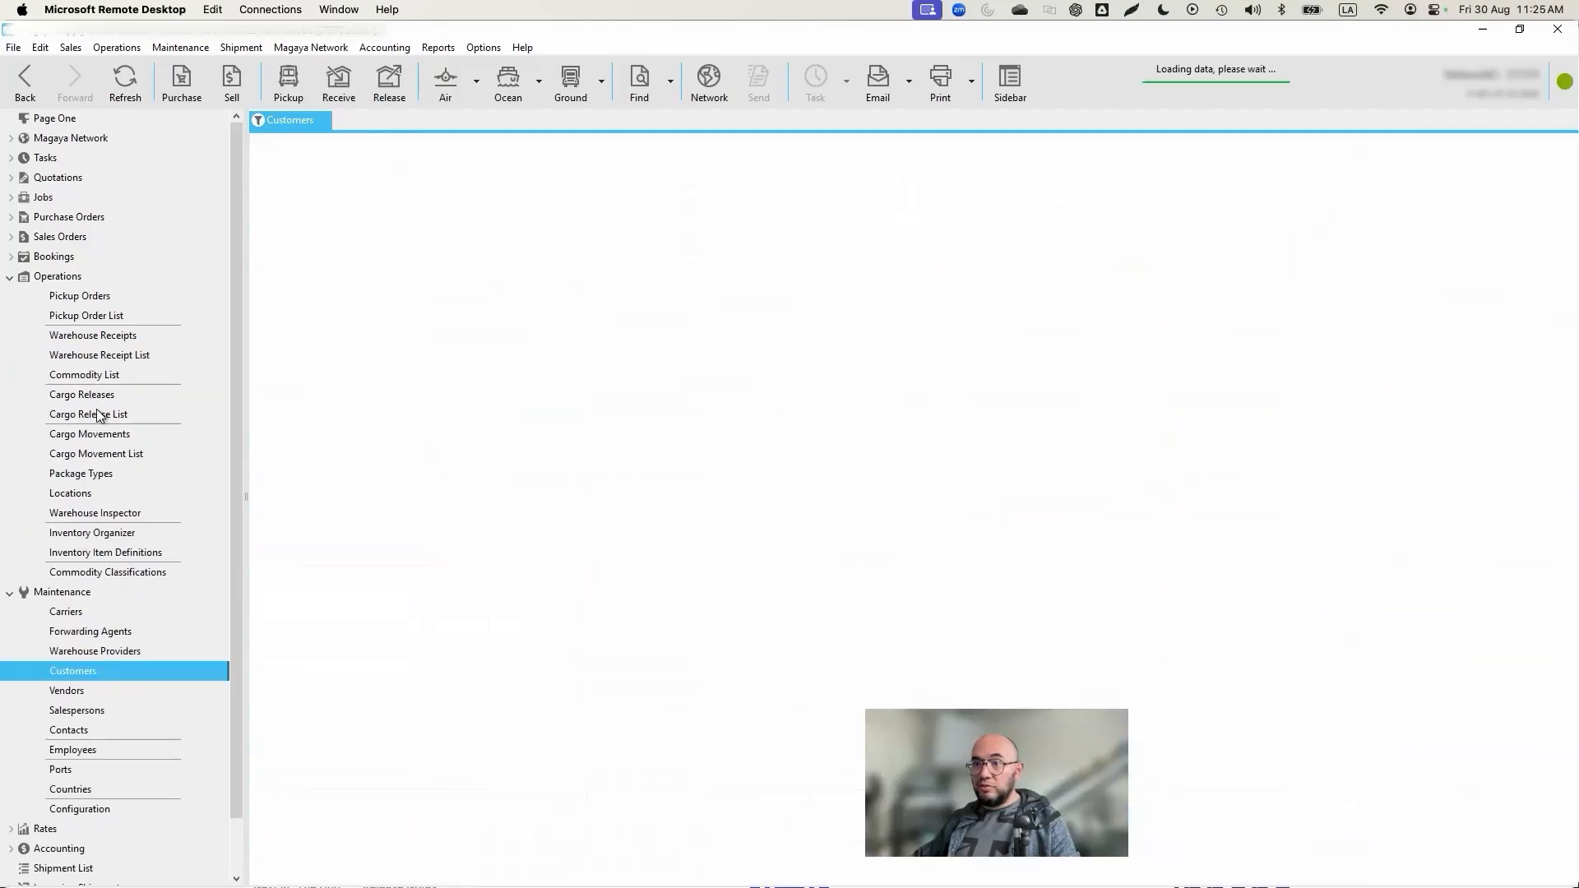
double_click(303, 200)
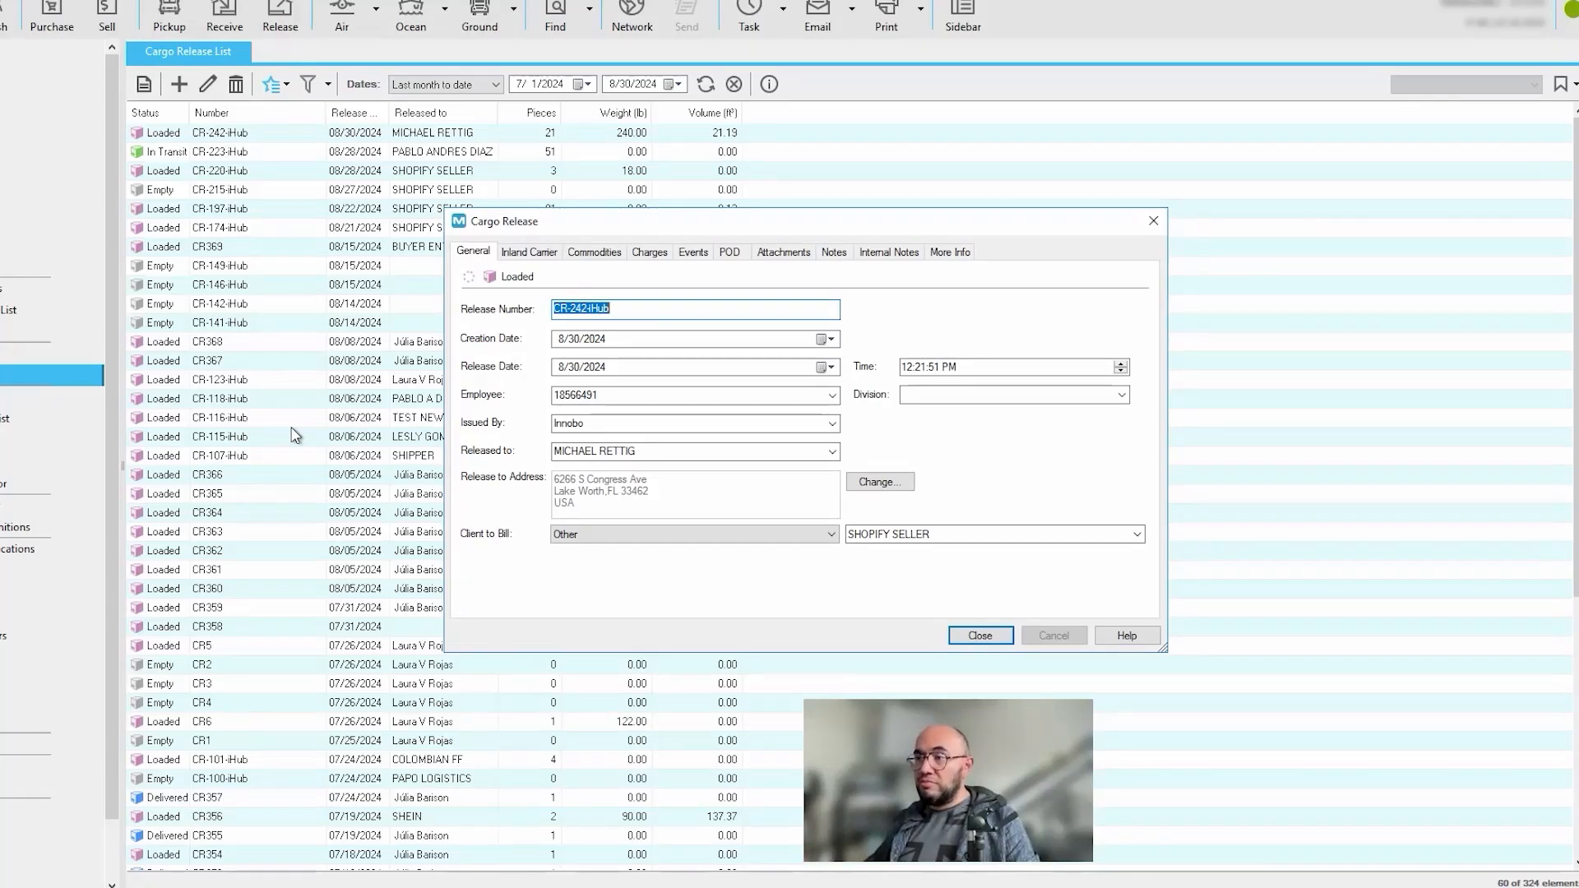
Step: Examine the Released to field of the cargo release and the list of customers it offers
left_click(700, 450)
left_click(833, 452)
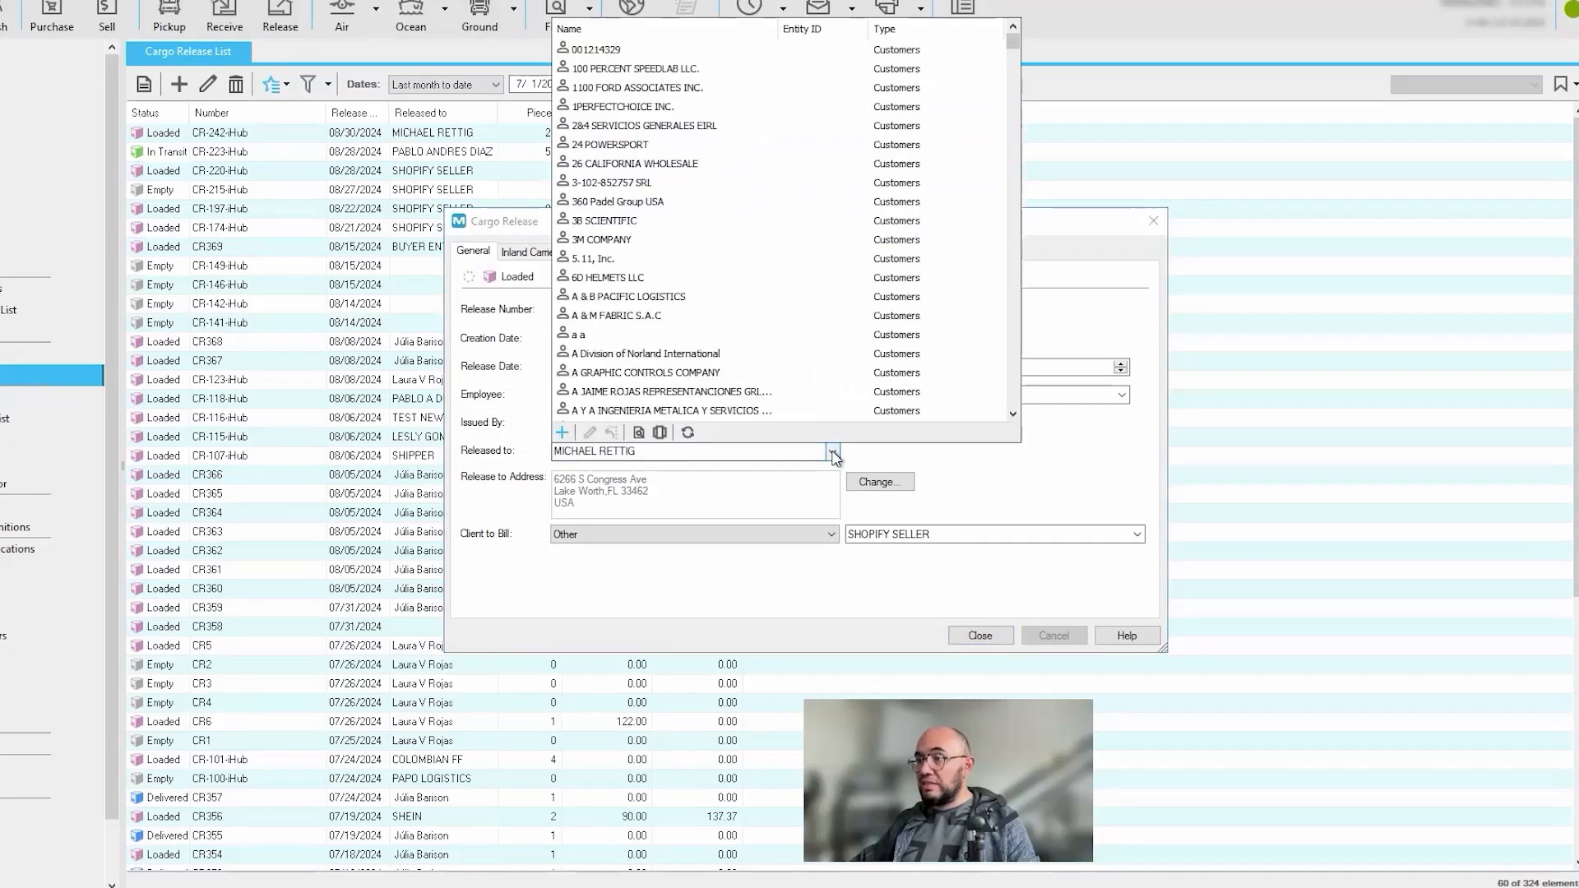
left_click(833, 453)
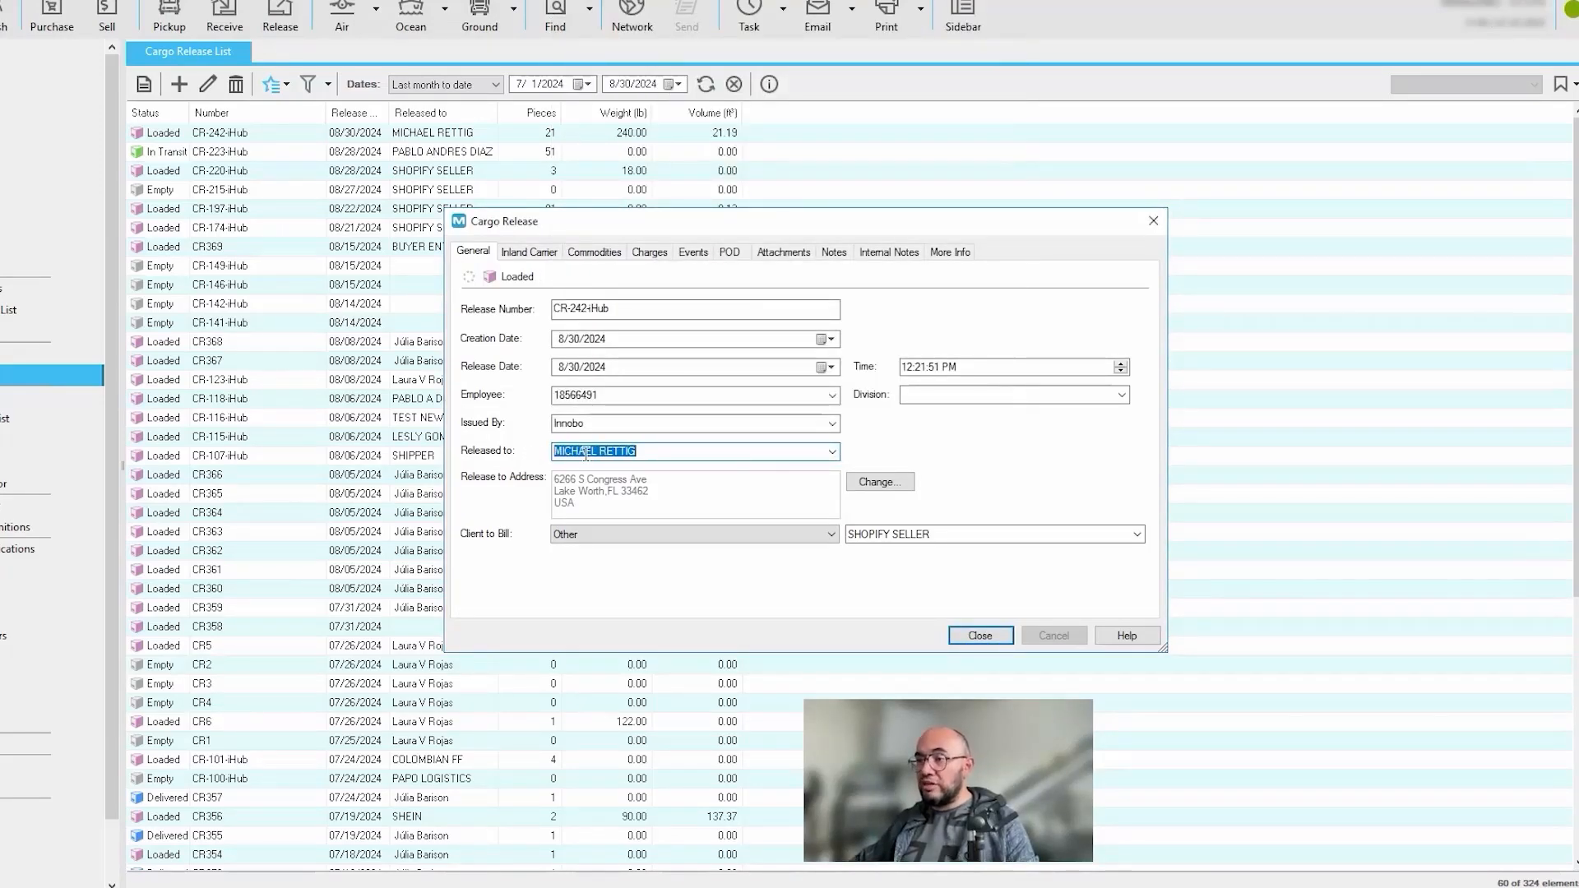
left_click(656, 451)
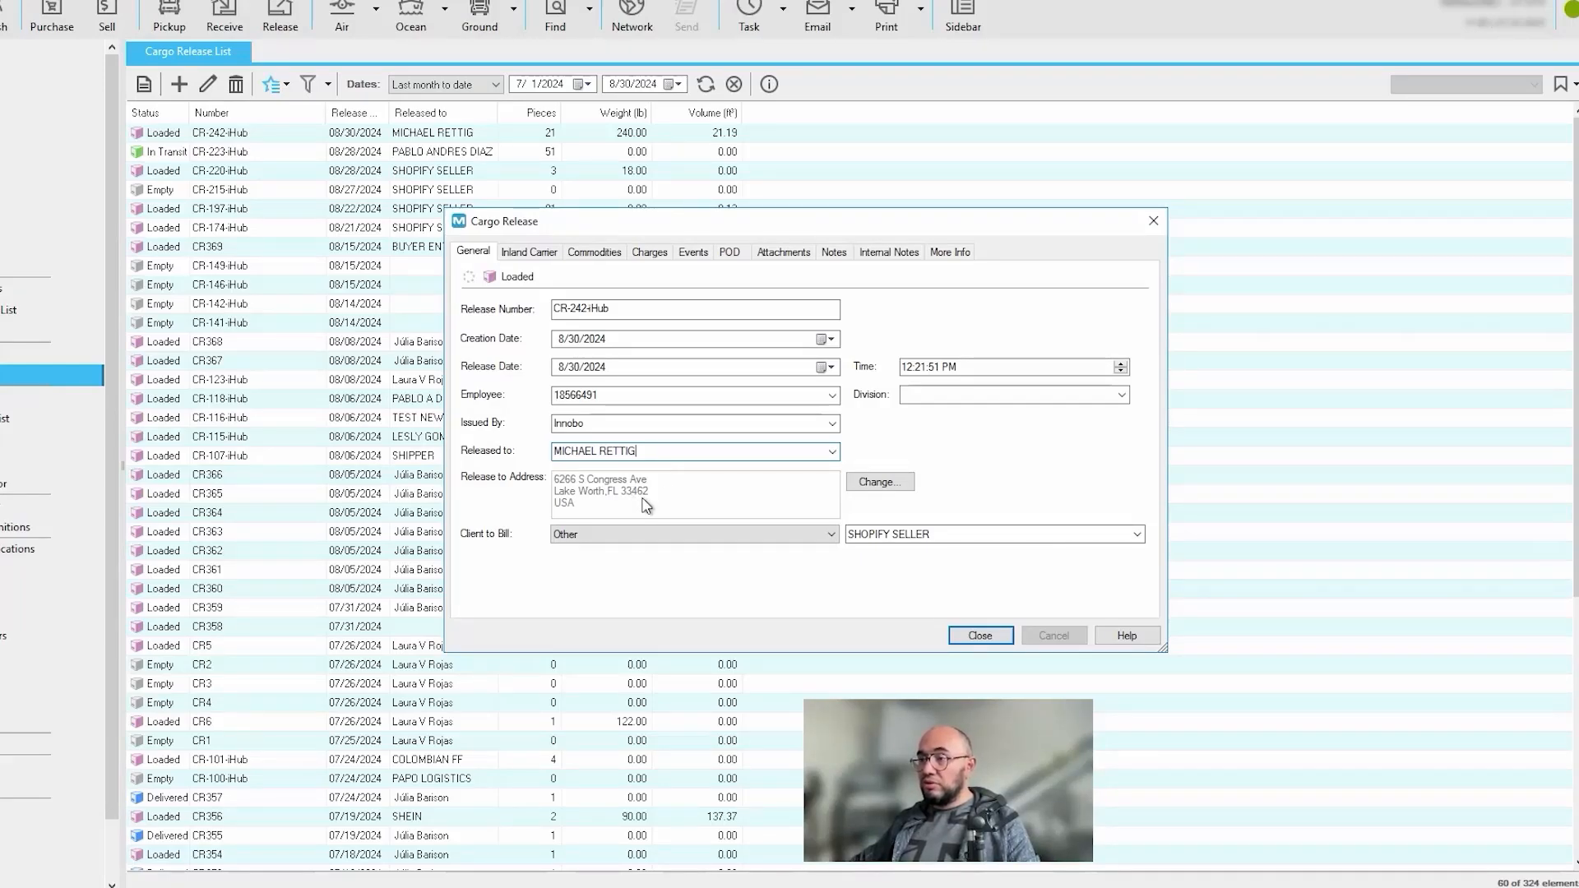
left_click(833, 453)
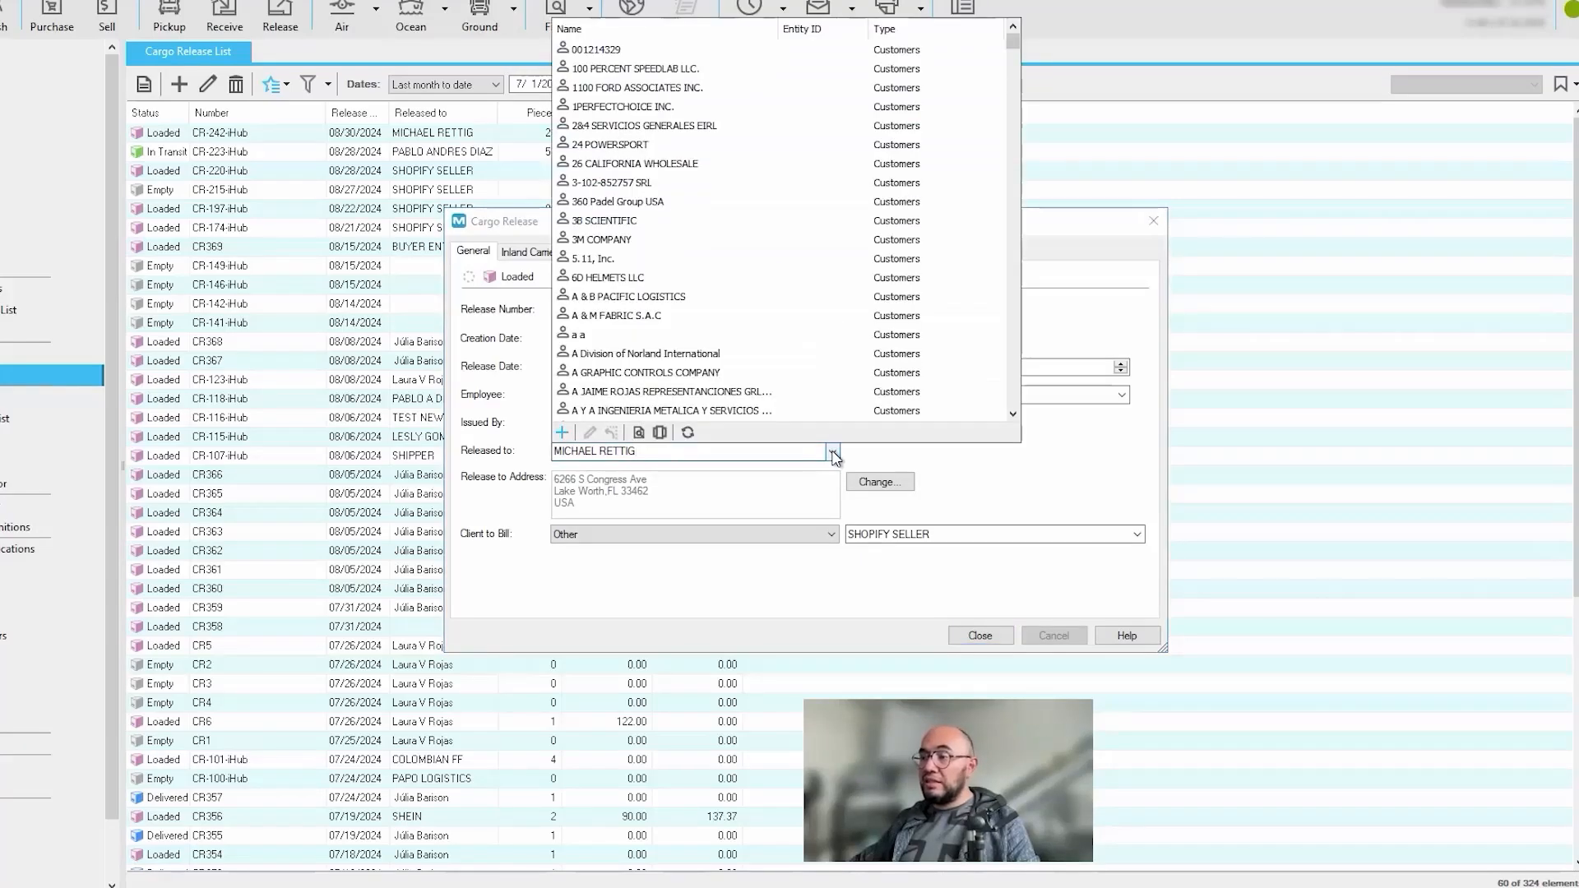
left_click(834, 452)
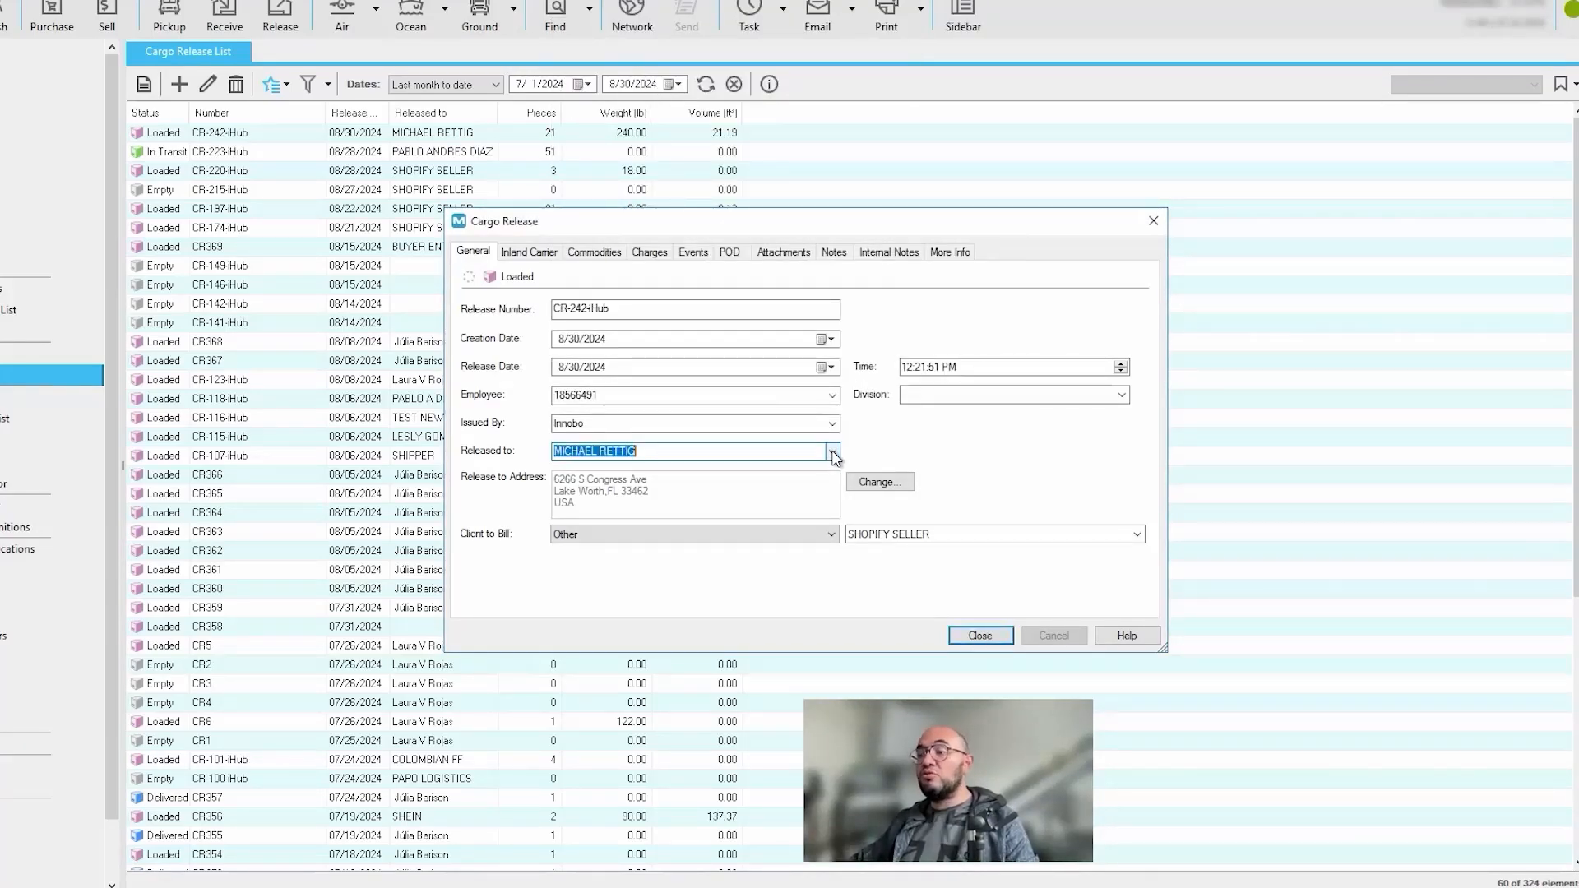
Step: Add the released-to party as a new customer from the Released to list, entering the customer's full name
left_click(834, 452)
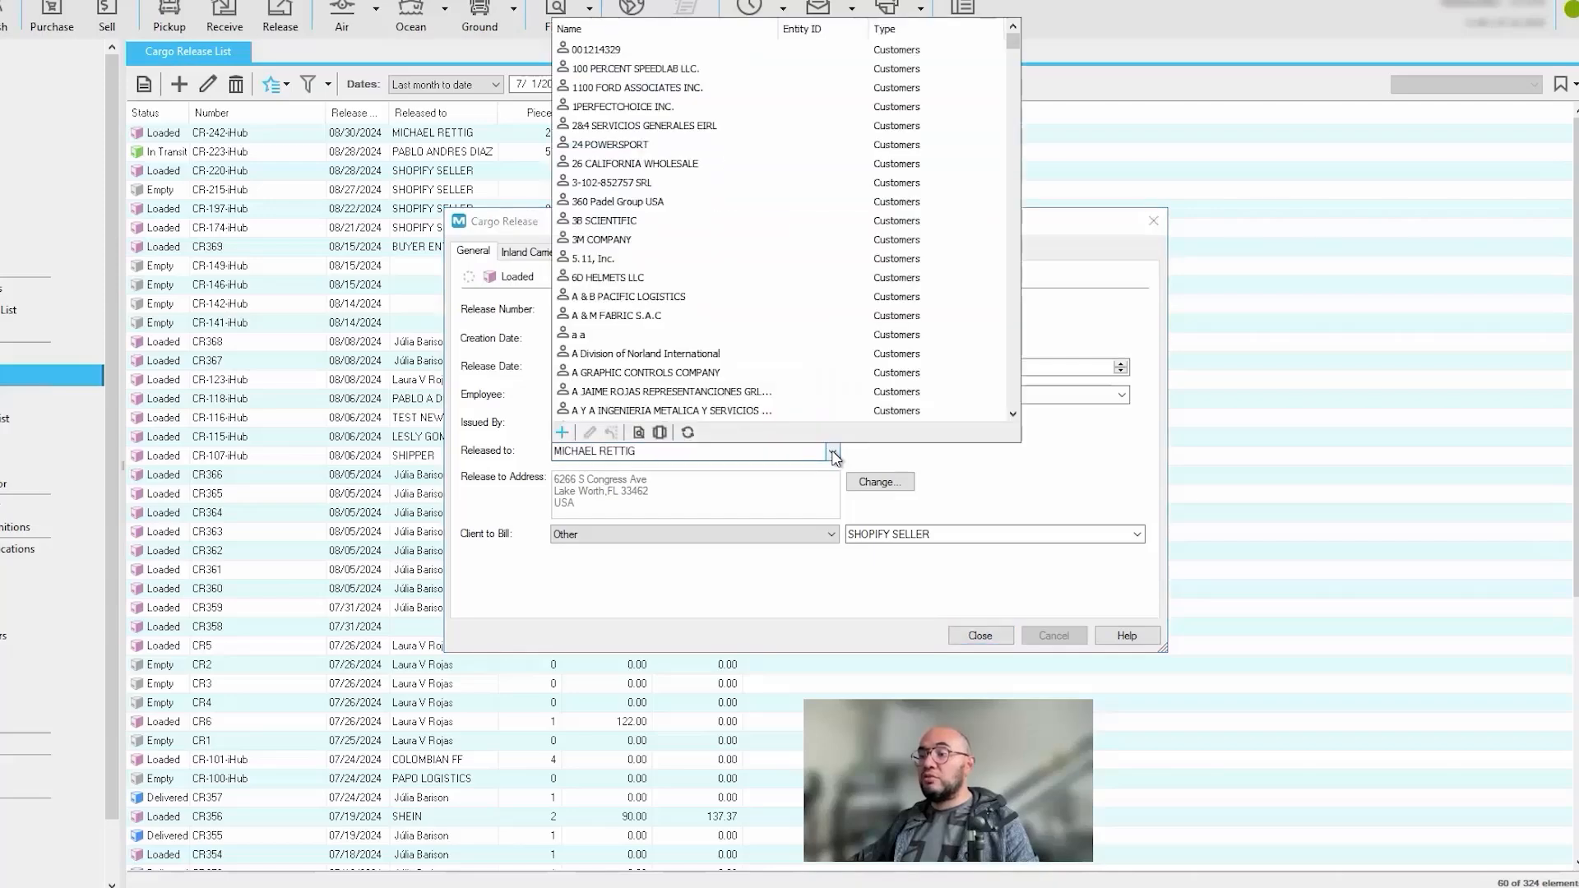
left_click(560, 437)
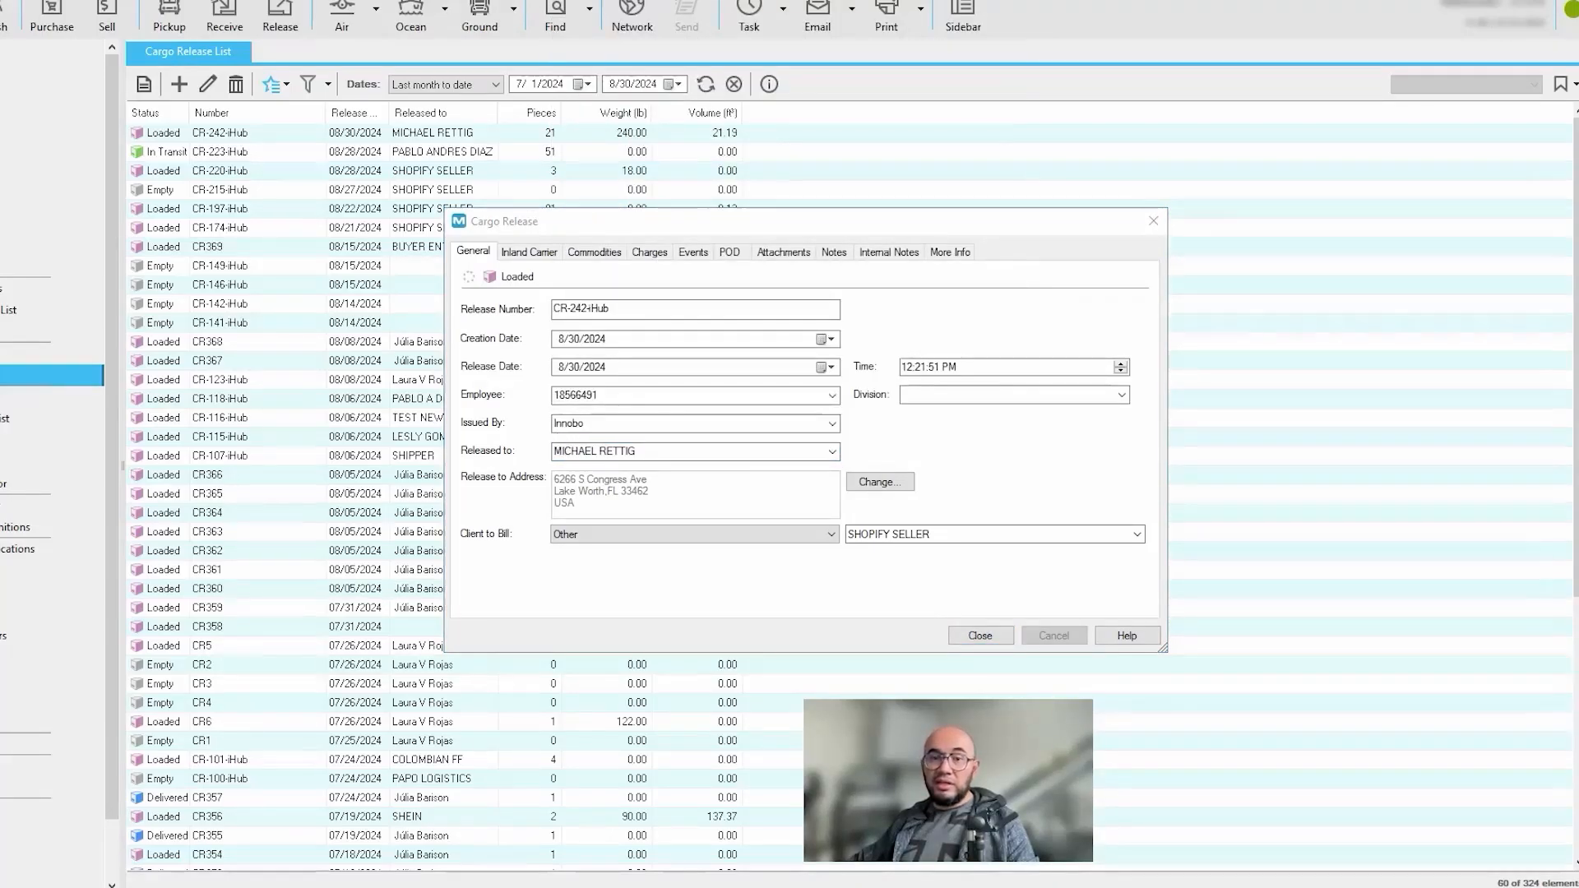
left_click_drag(546, 152, 537, 183)
left_click(693, 241)
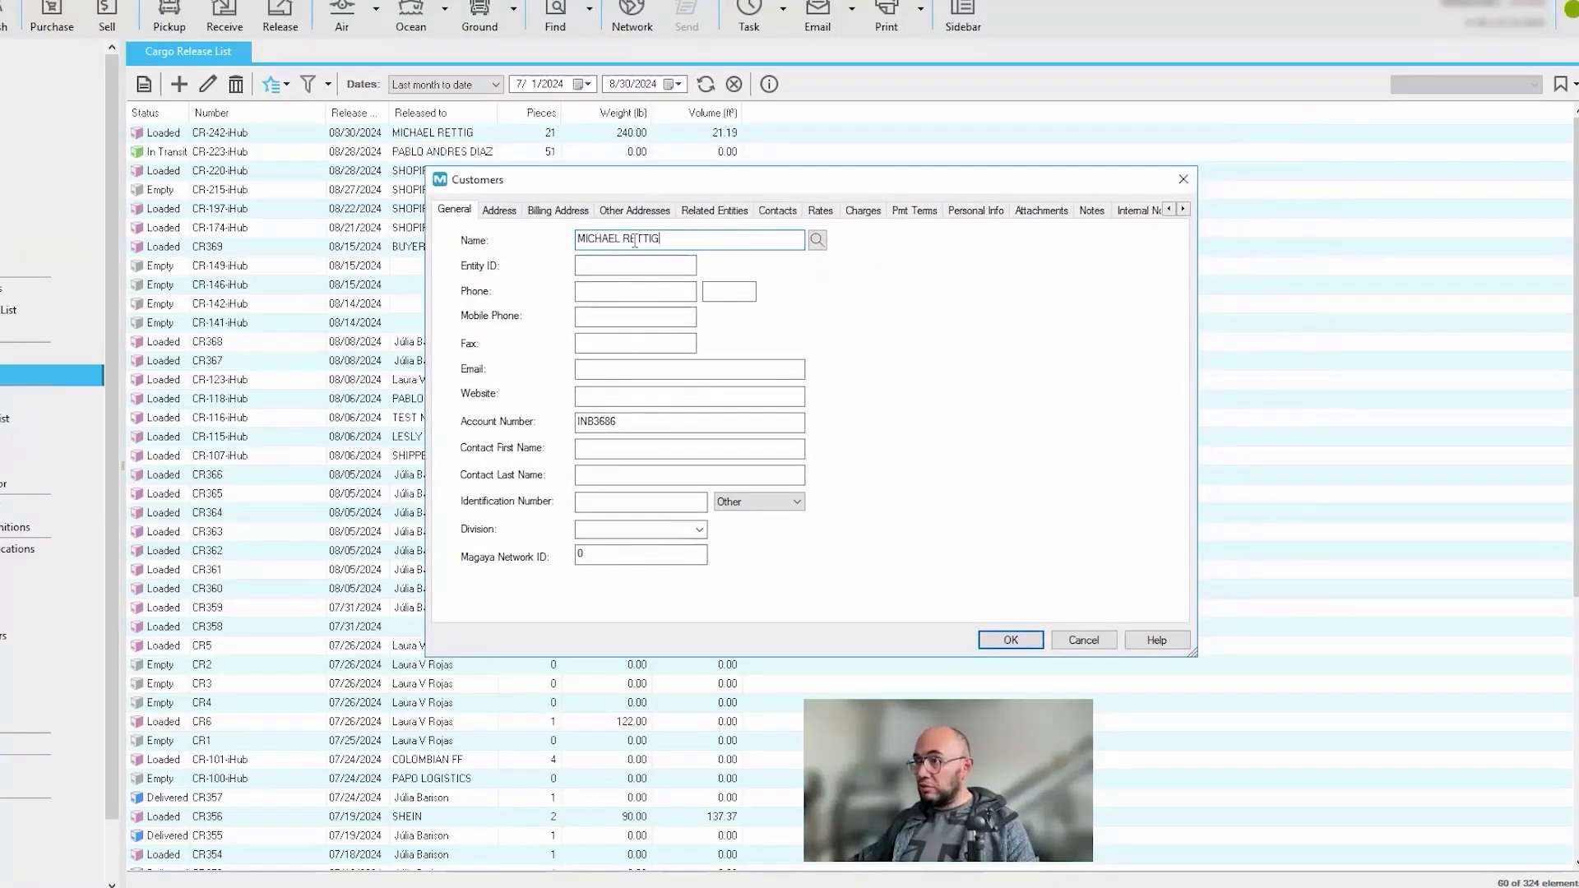
left_click(1010, 640)
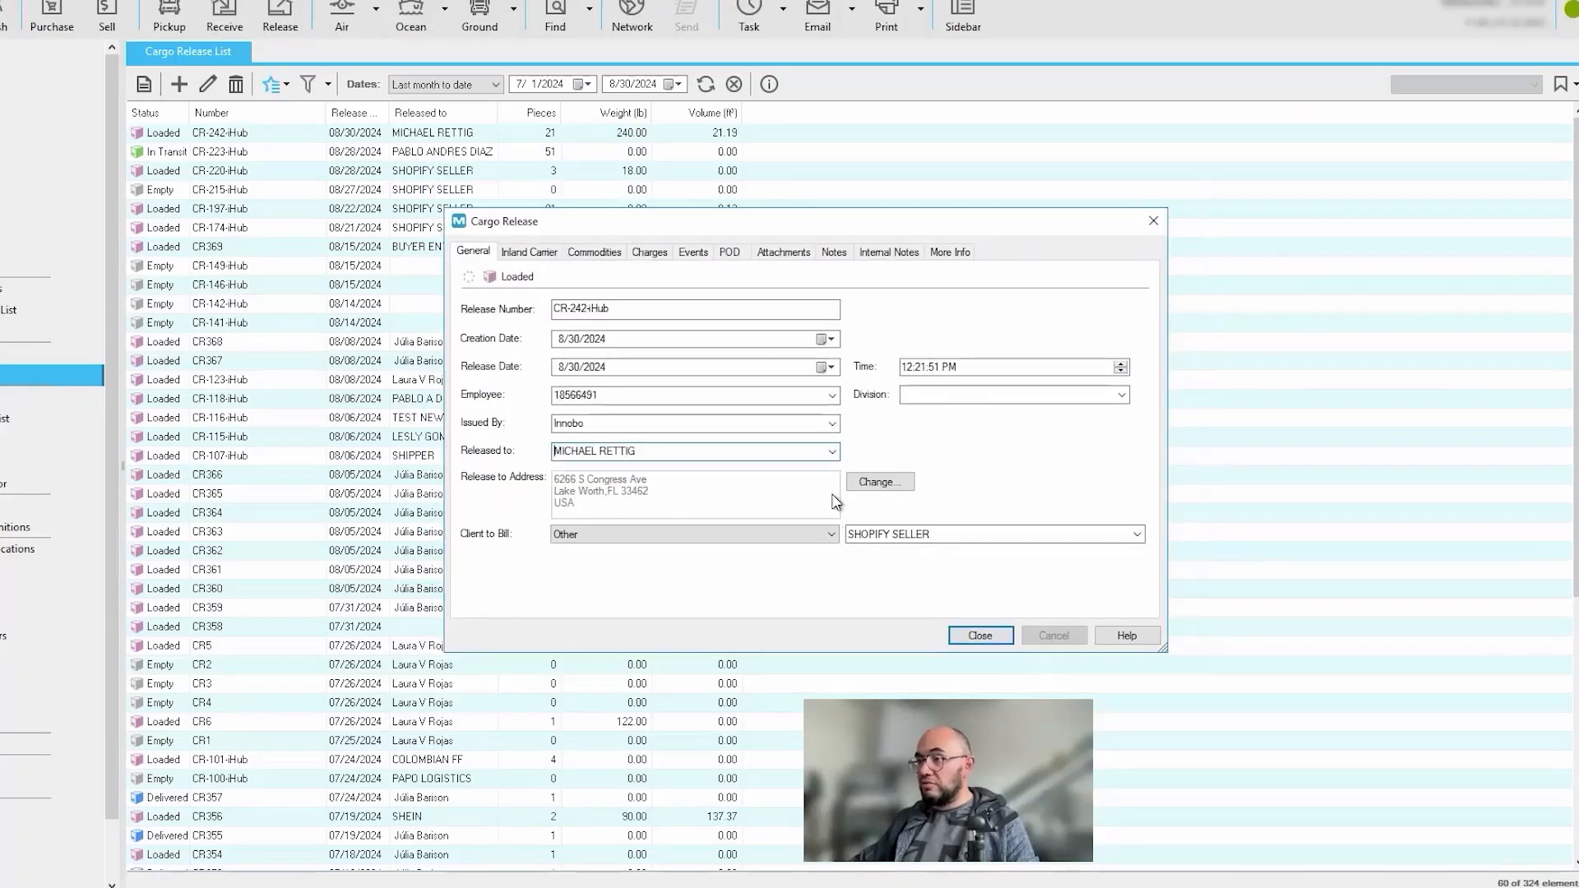
Step: Check the new customer in the Released to list and close the cargo release
left_click(833, 452)
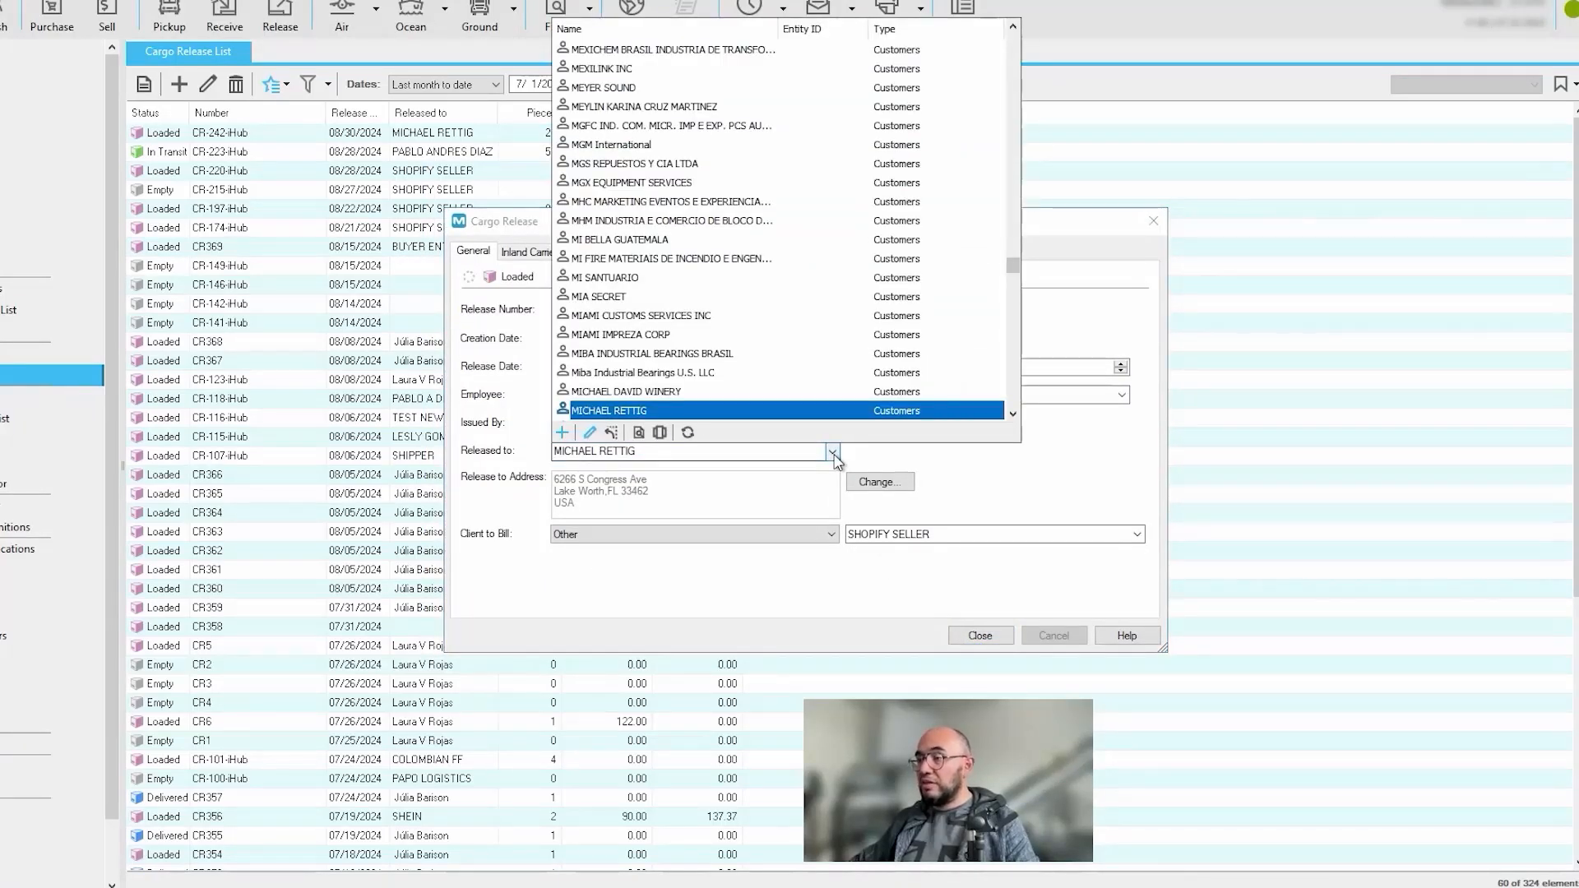
left_click(832, 453)
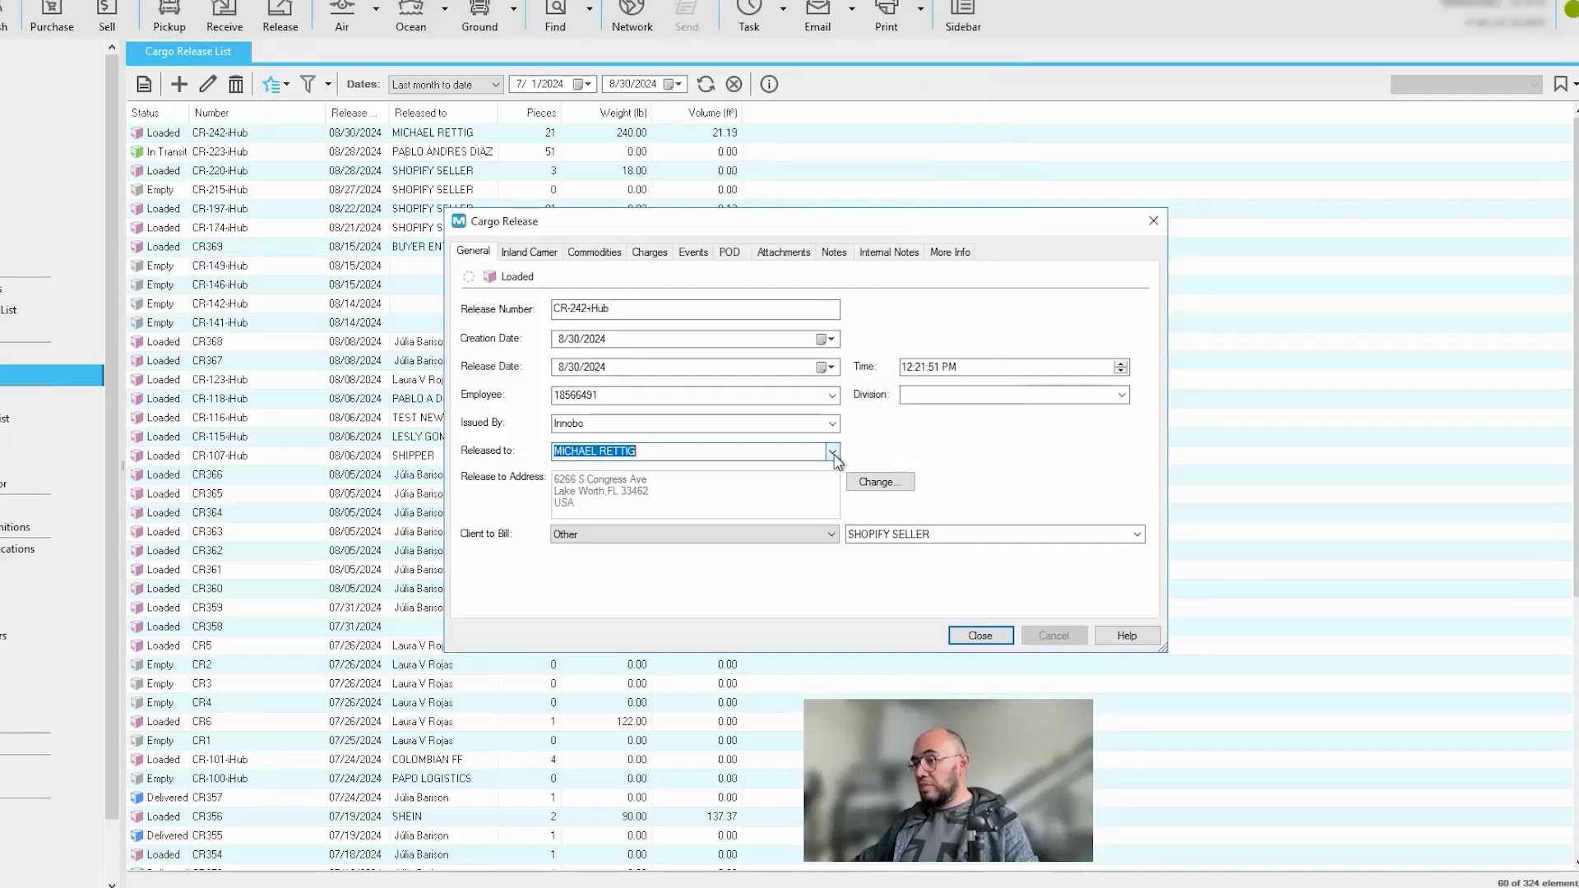
left_click(979, 638)
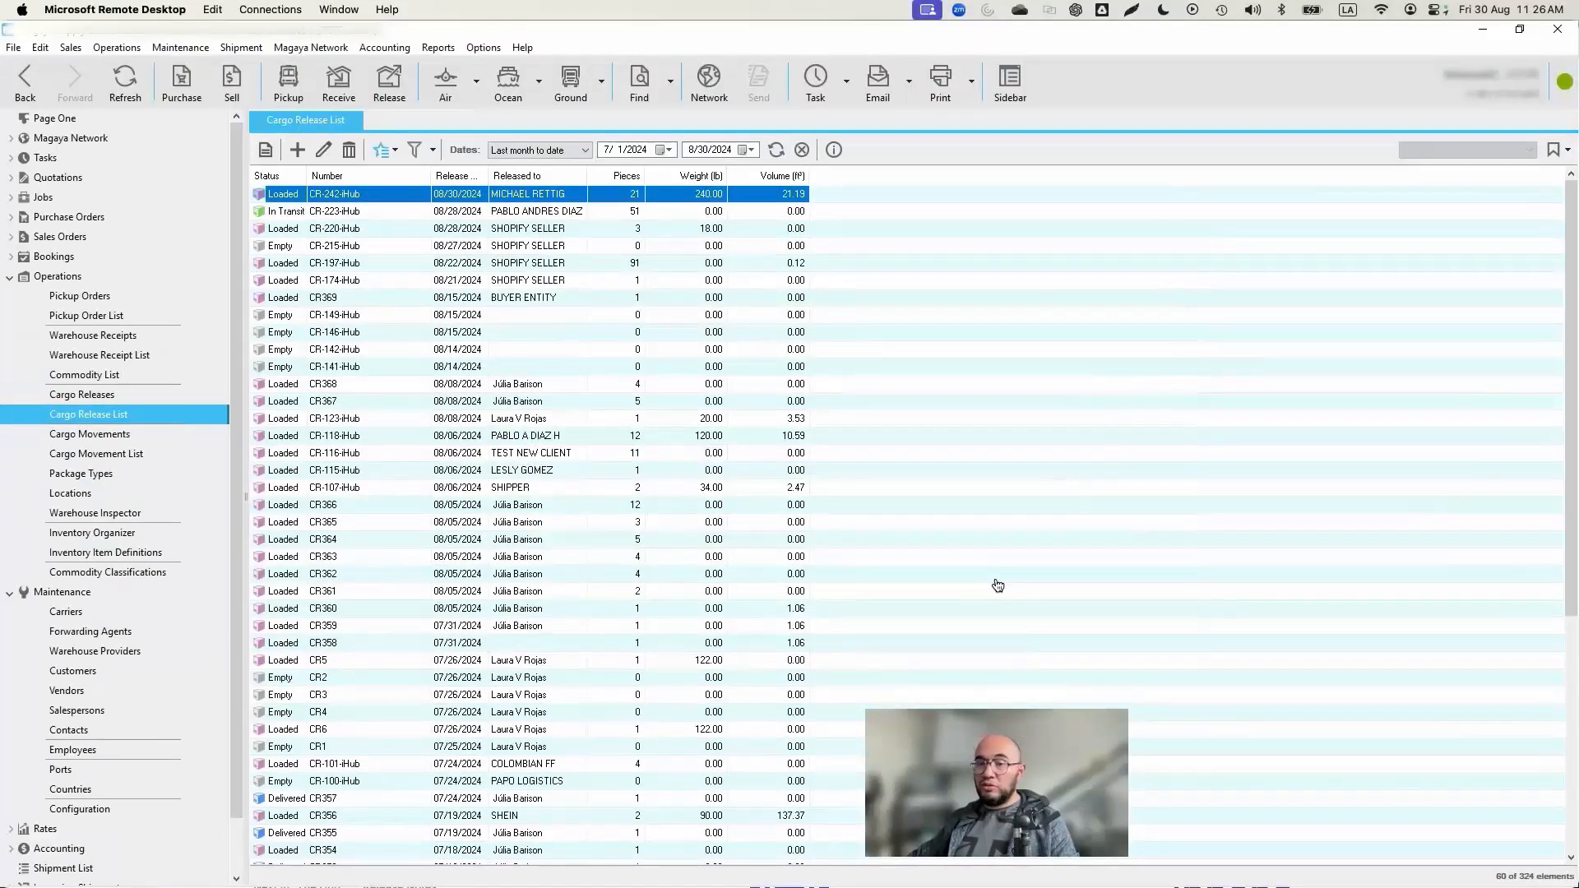
Step: Switch to Innobo Hub in Chrome and start creating a new cargo release
key("super+Tab")
left_click(1493, 349)
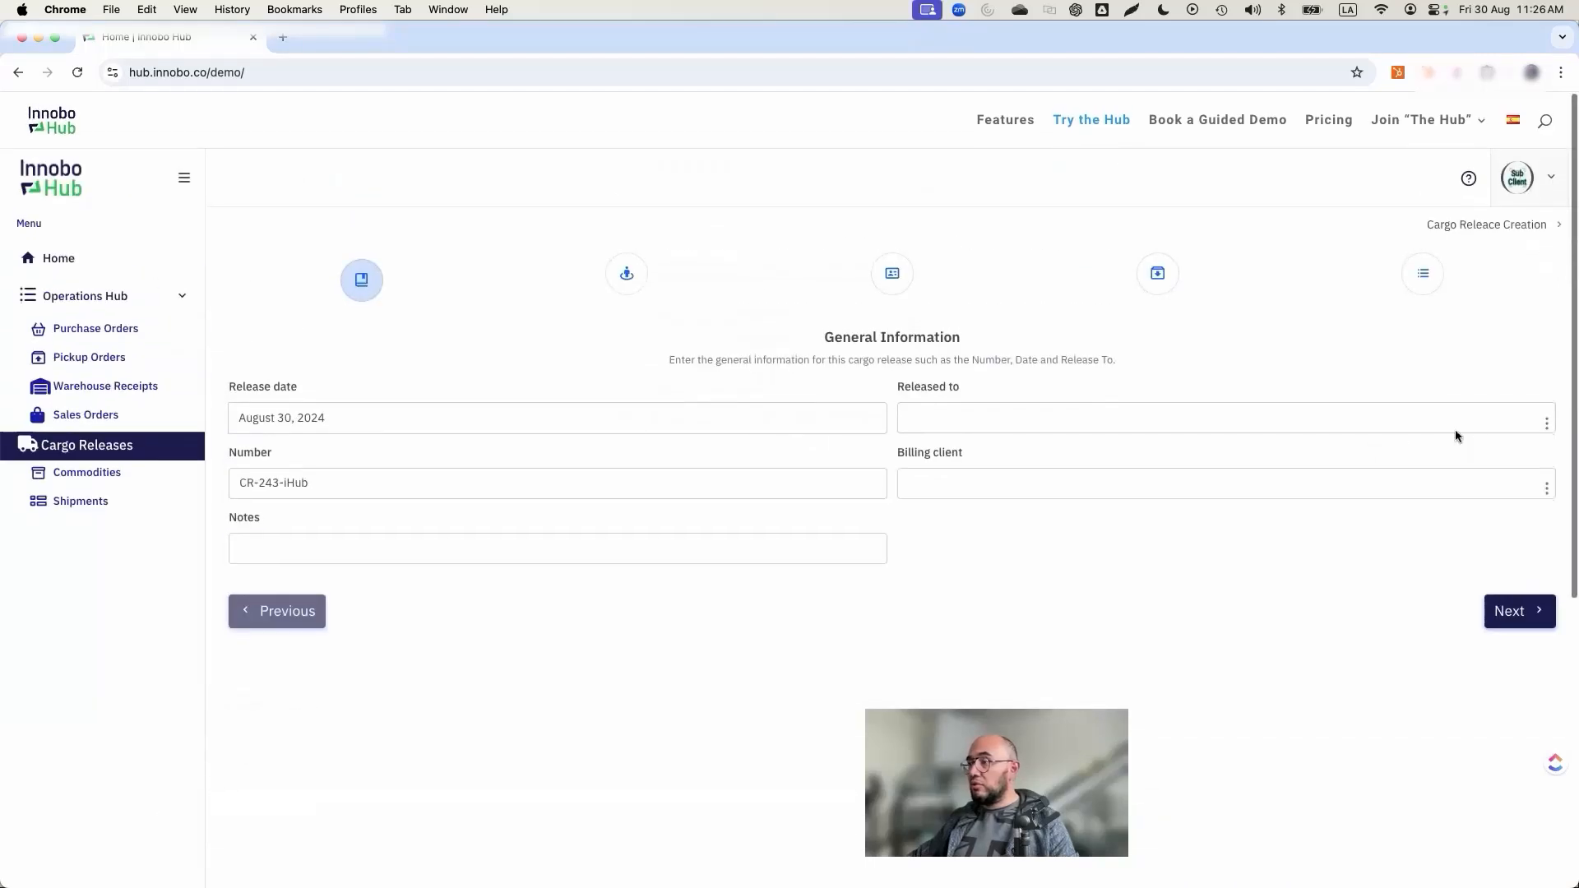
Step: Search the Released to parties for TESTING RELEASE TO PARTY and add it as the new release's Released to party
left_click(1545, 422)
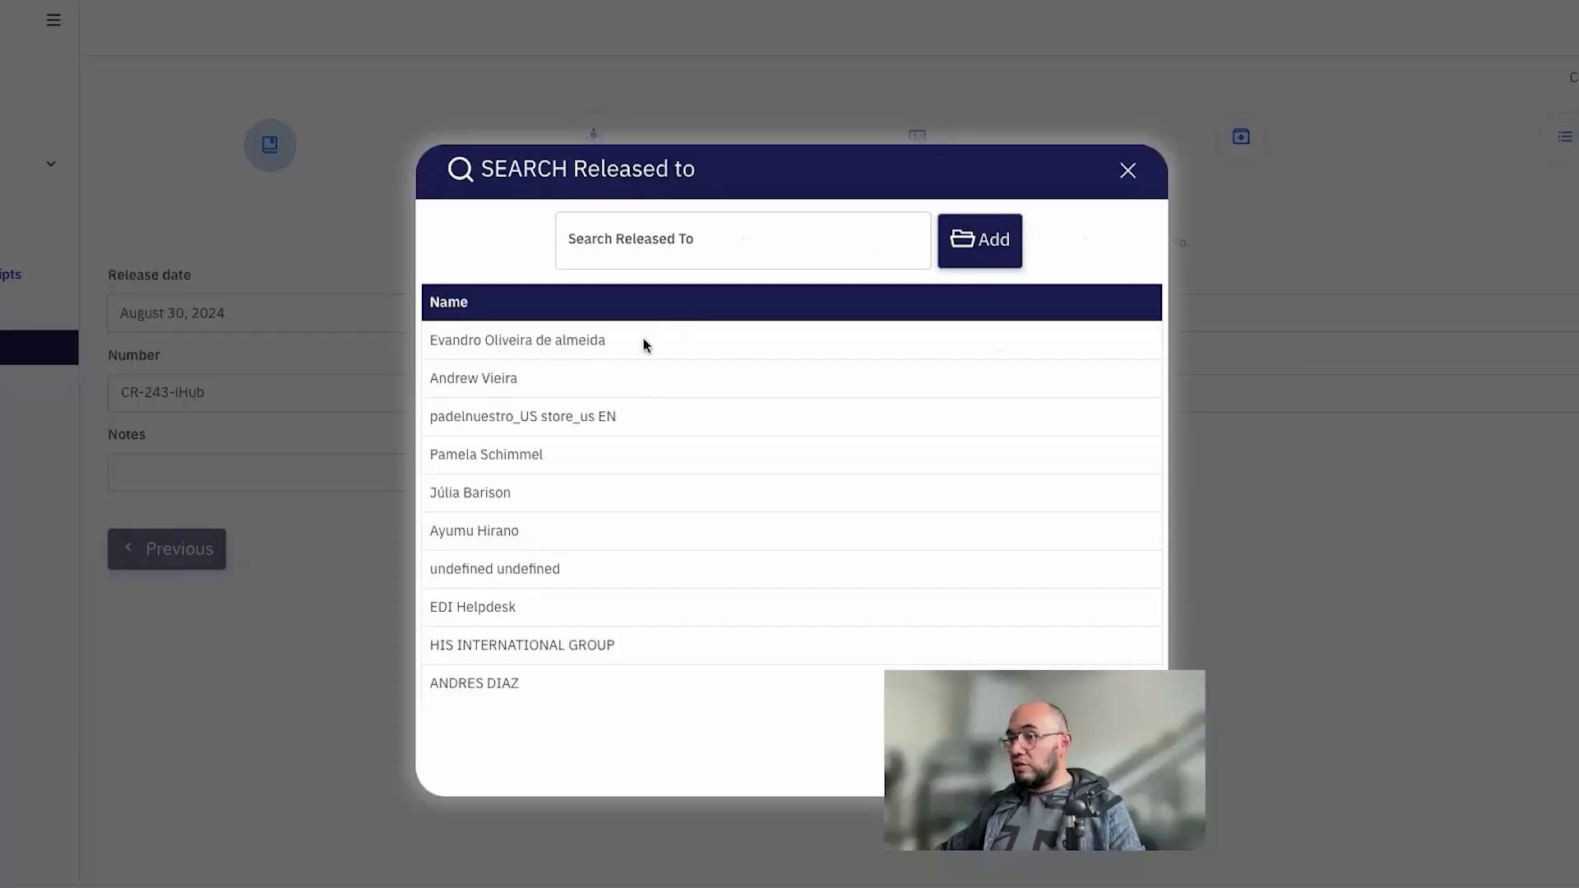
left_click(782, 256)
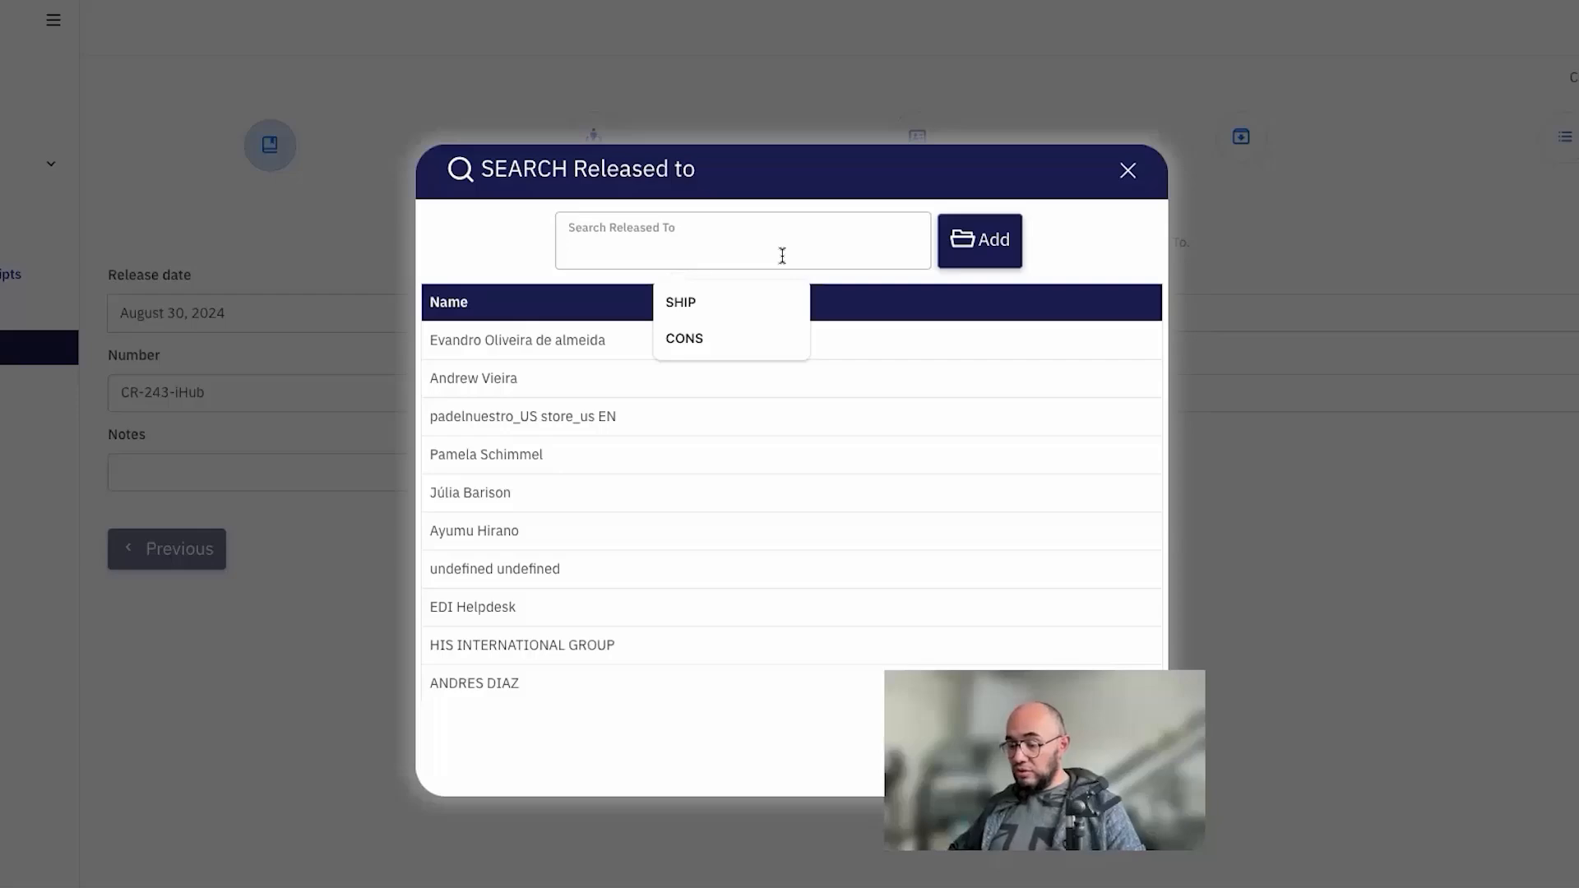
type("TESTING RELE")
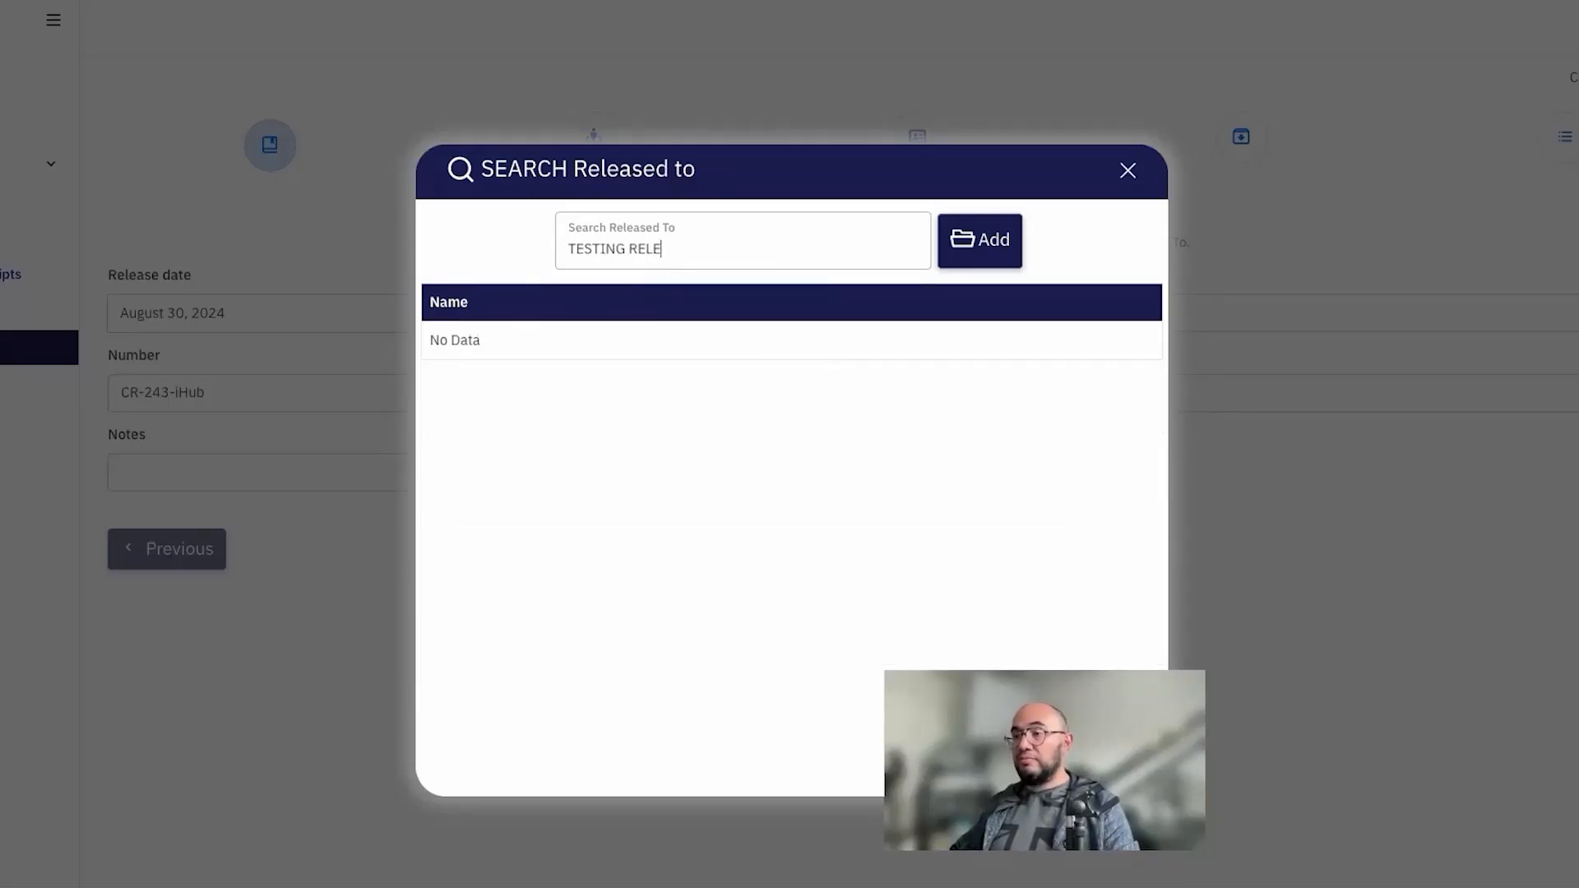
type("ASE TO PARTY")
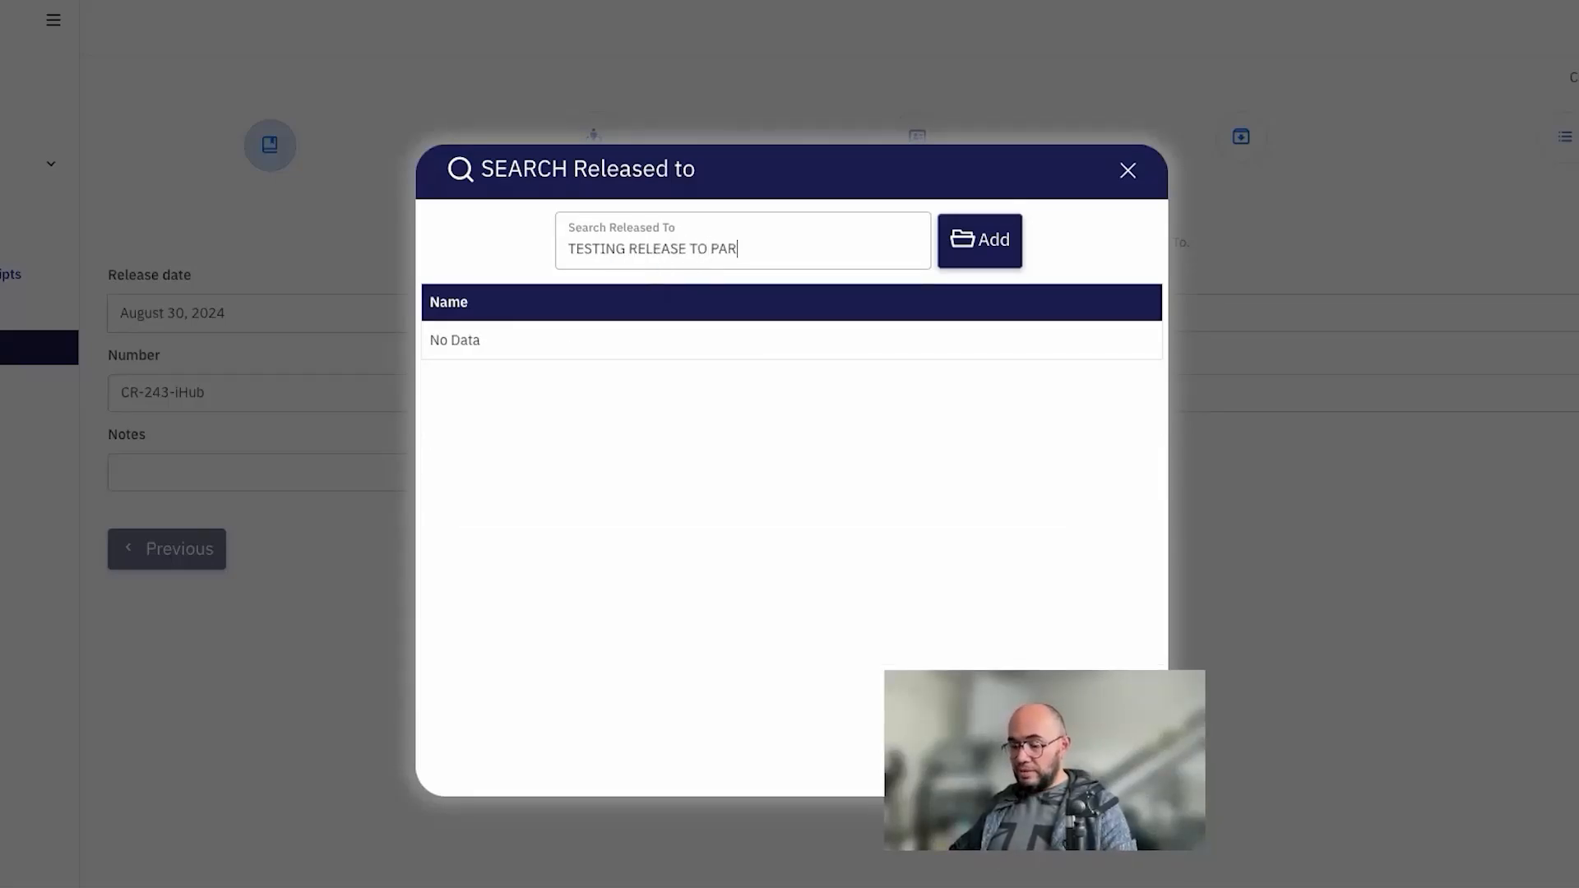
left_click(985, 250)
left_click(856, 571)
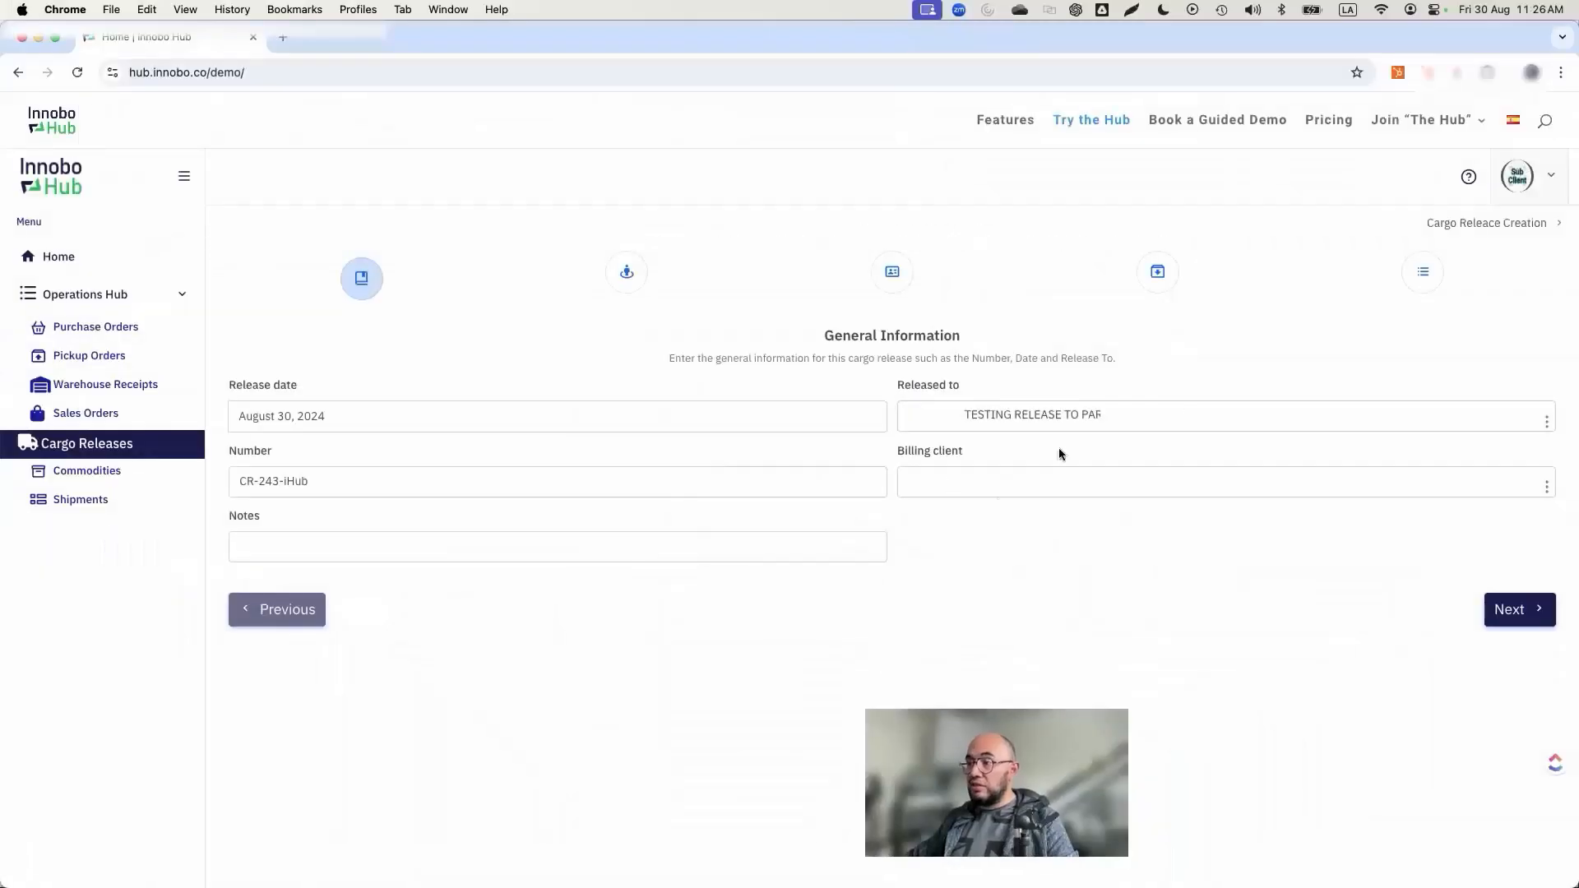